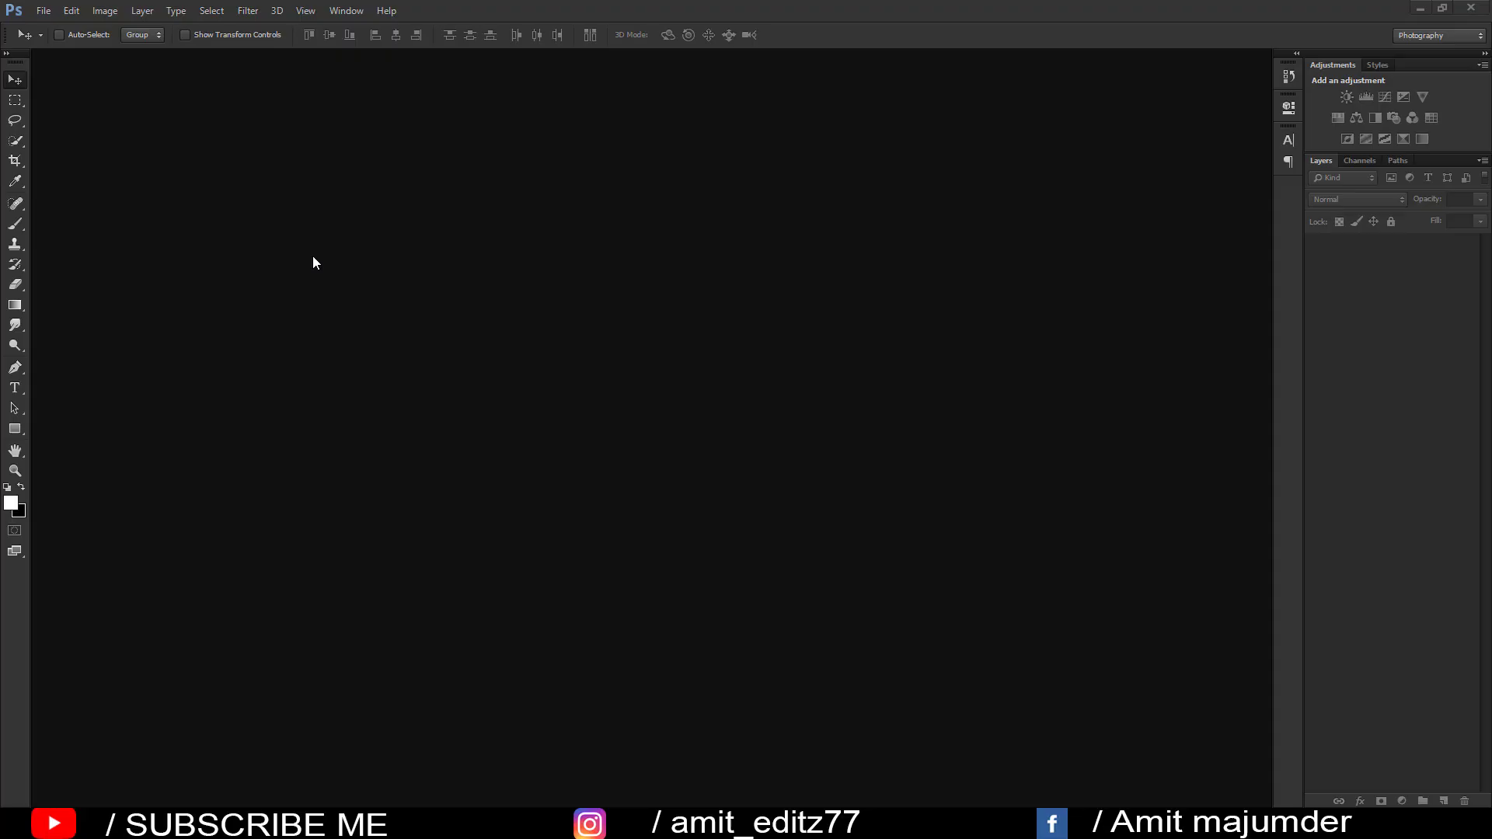
# Open DFGHFGH copyAAA.jpg and dock its window in the workspace.
pyautogui.click(59, 40)
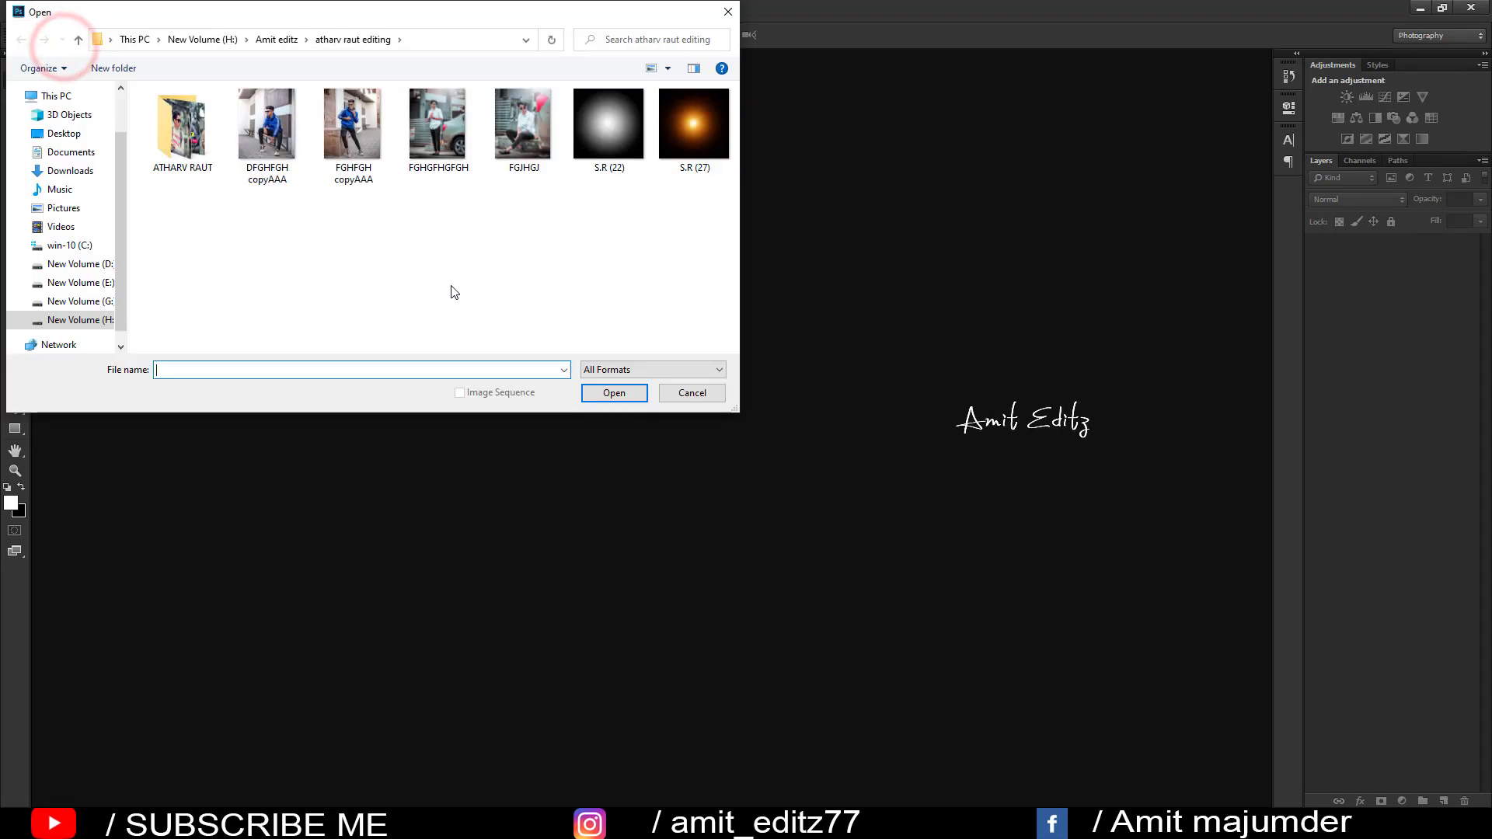
pyautogui.click(444, 232)
pyautogui.click(289, 124)
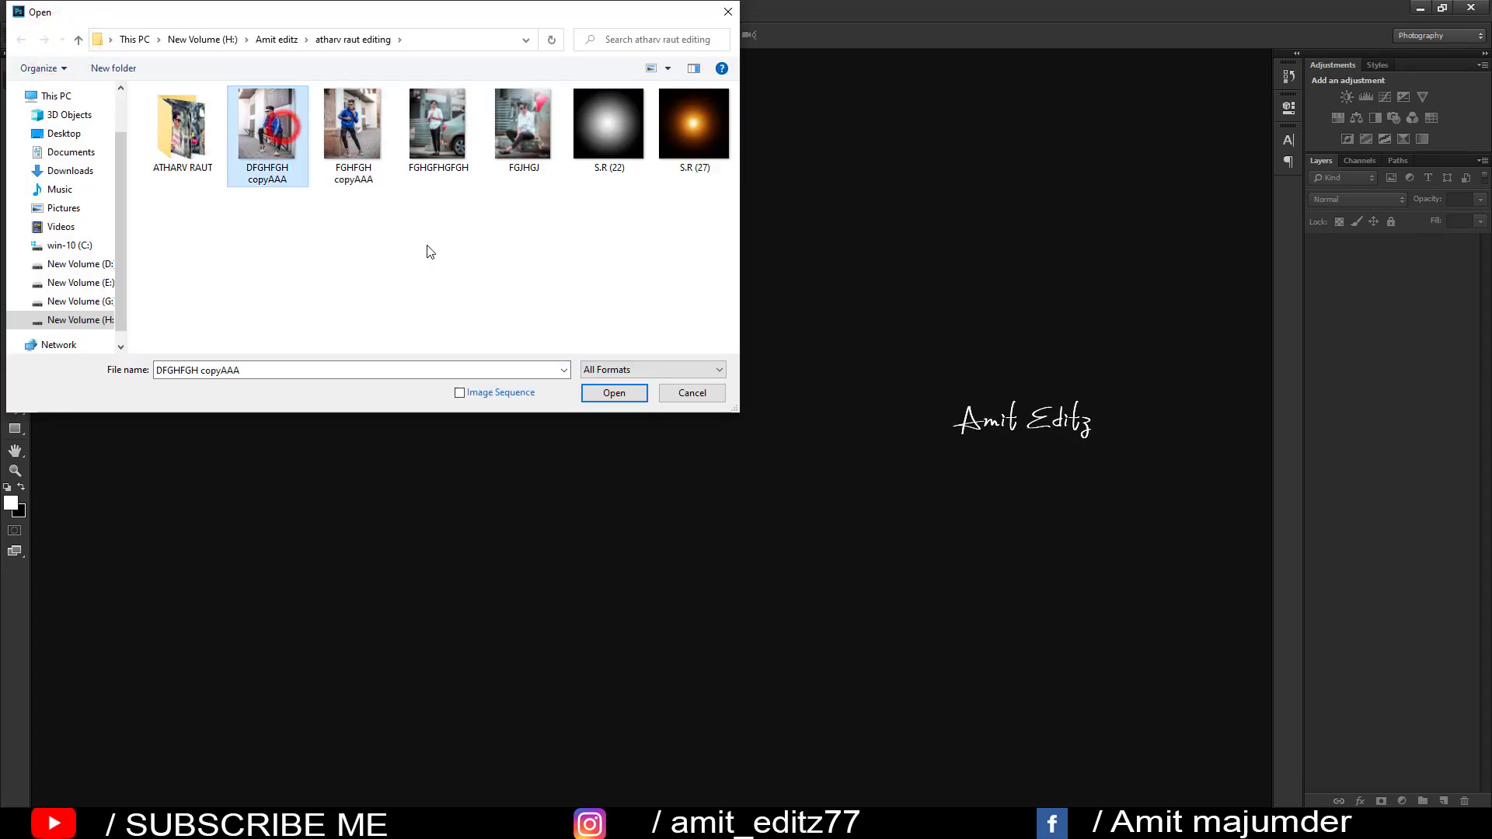
pyautogui.click(587, 396)
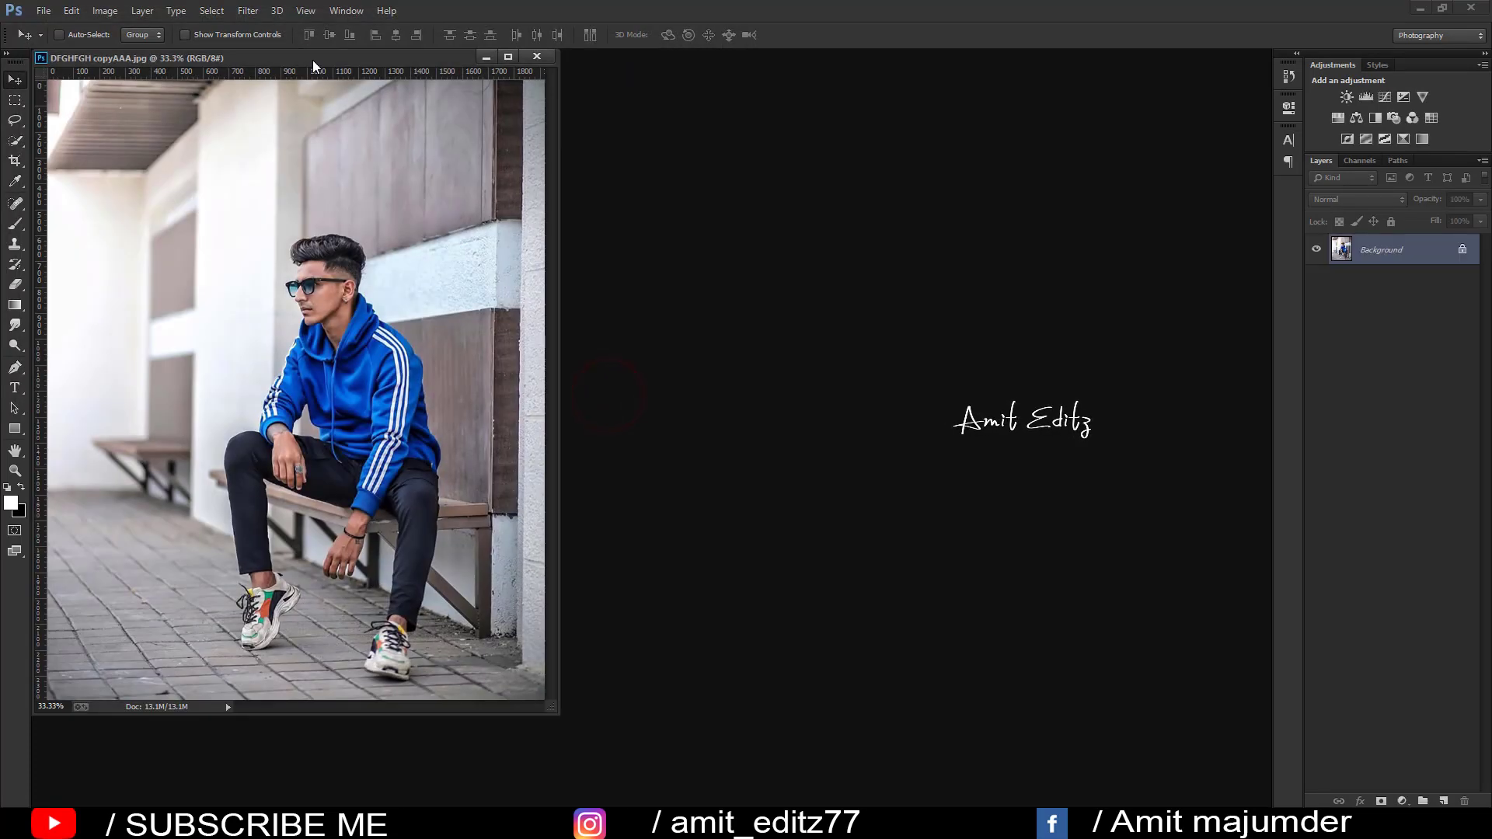
pyautogui.moveTo(372, 56); pyautogui.dragTo(385, 54)
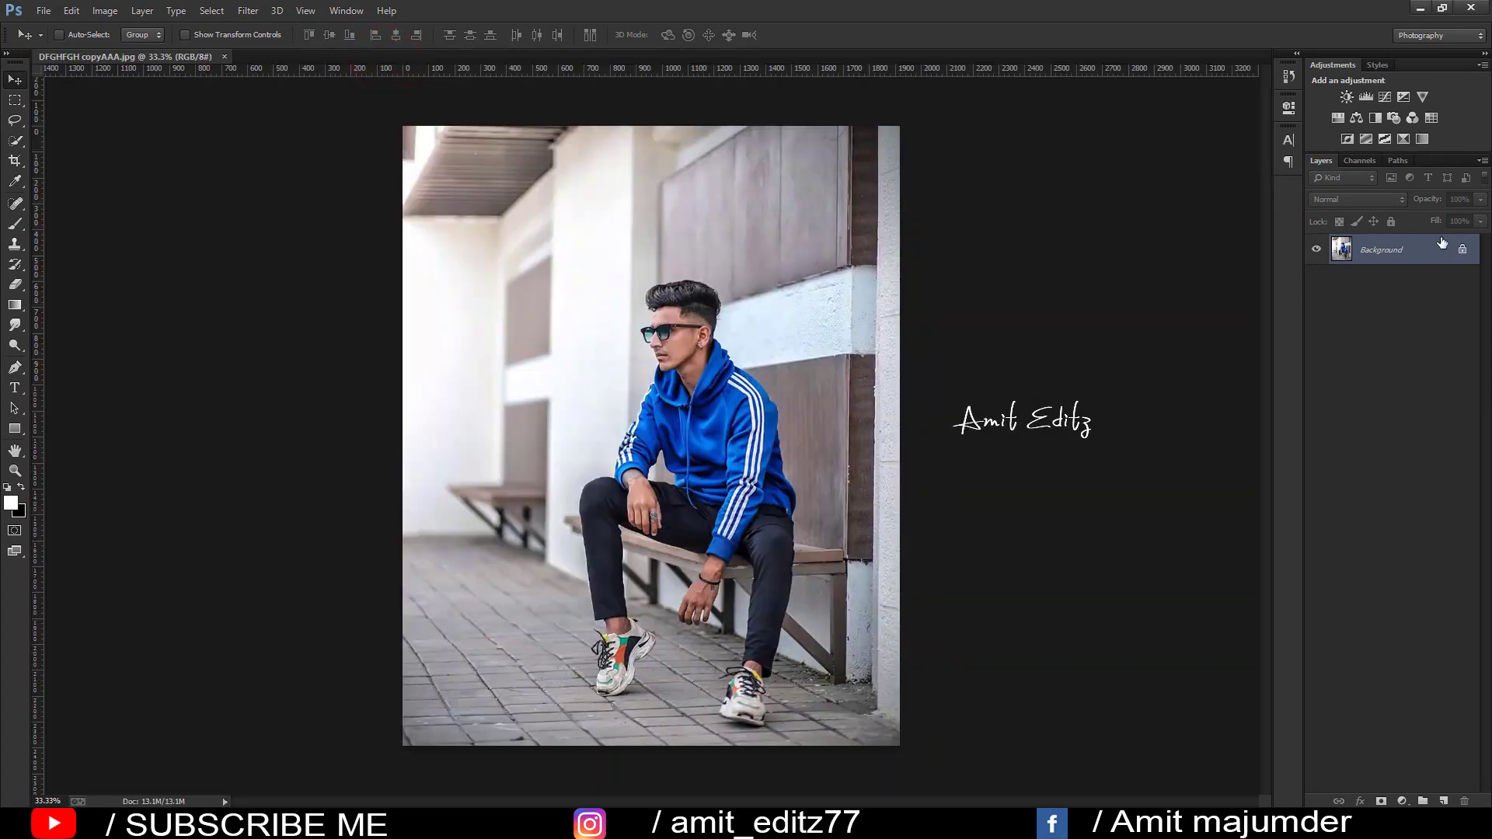
# Duplicate the Background layer as Background copy.
pyautogui.moveTo(1441, 243); pyautogui.dragTo(1441, 801)
pyautogui.scroll(3, 672, 289)
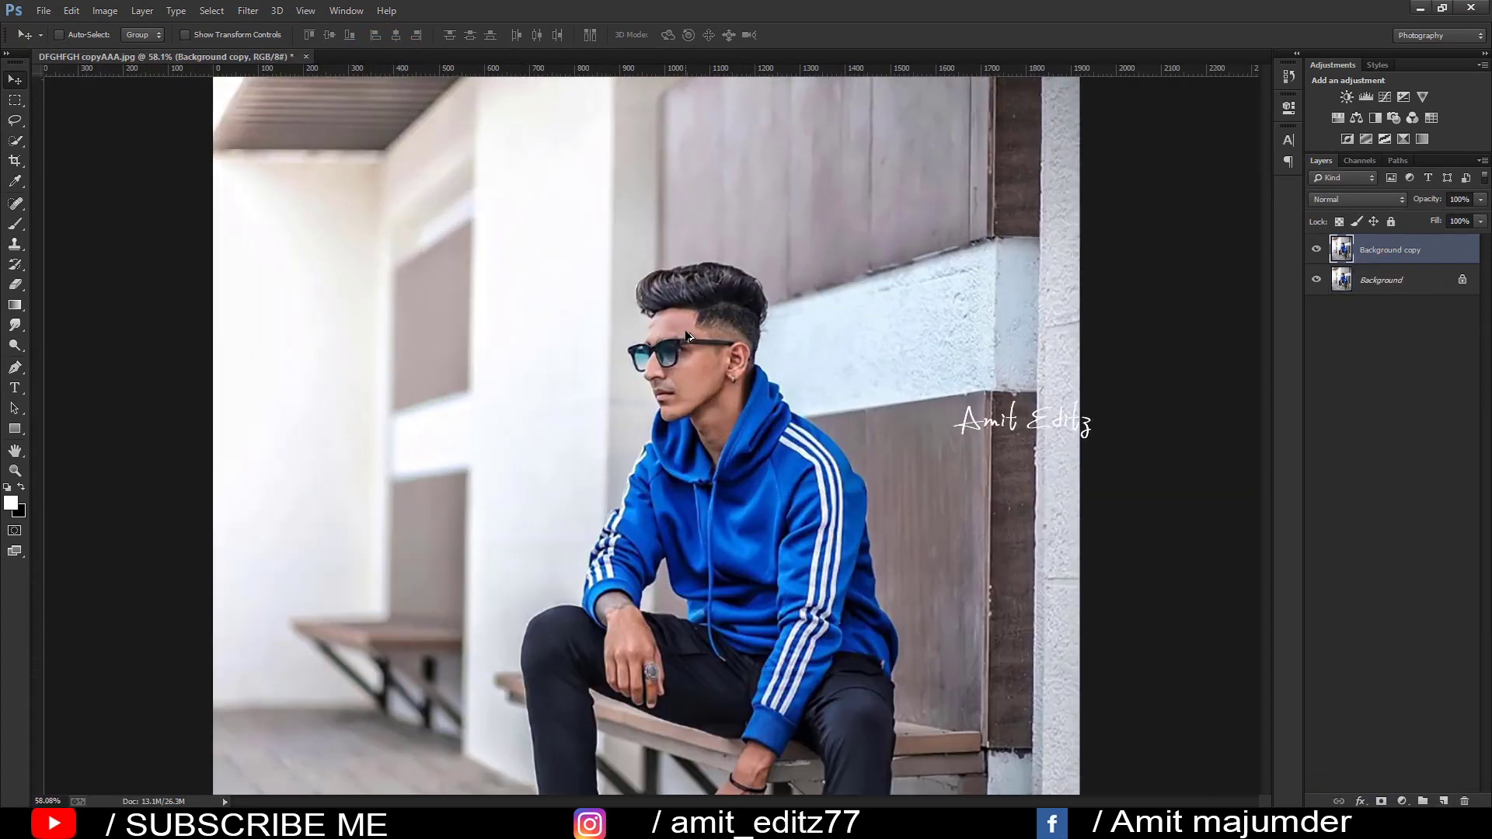
pyautogui.scroll(2, 682, 334)
# Switch to the Mixer Brush and smooth the skin on the cheek and neck.
pyautogui.rightClick(14, 225)
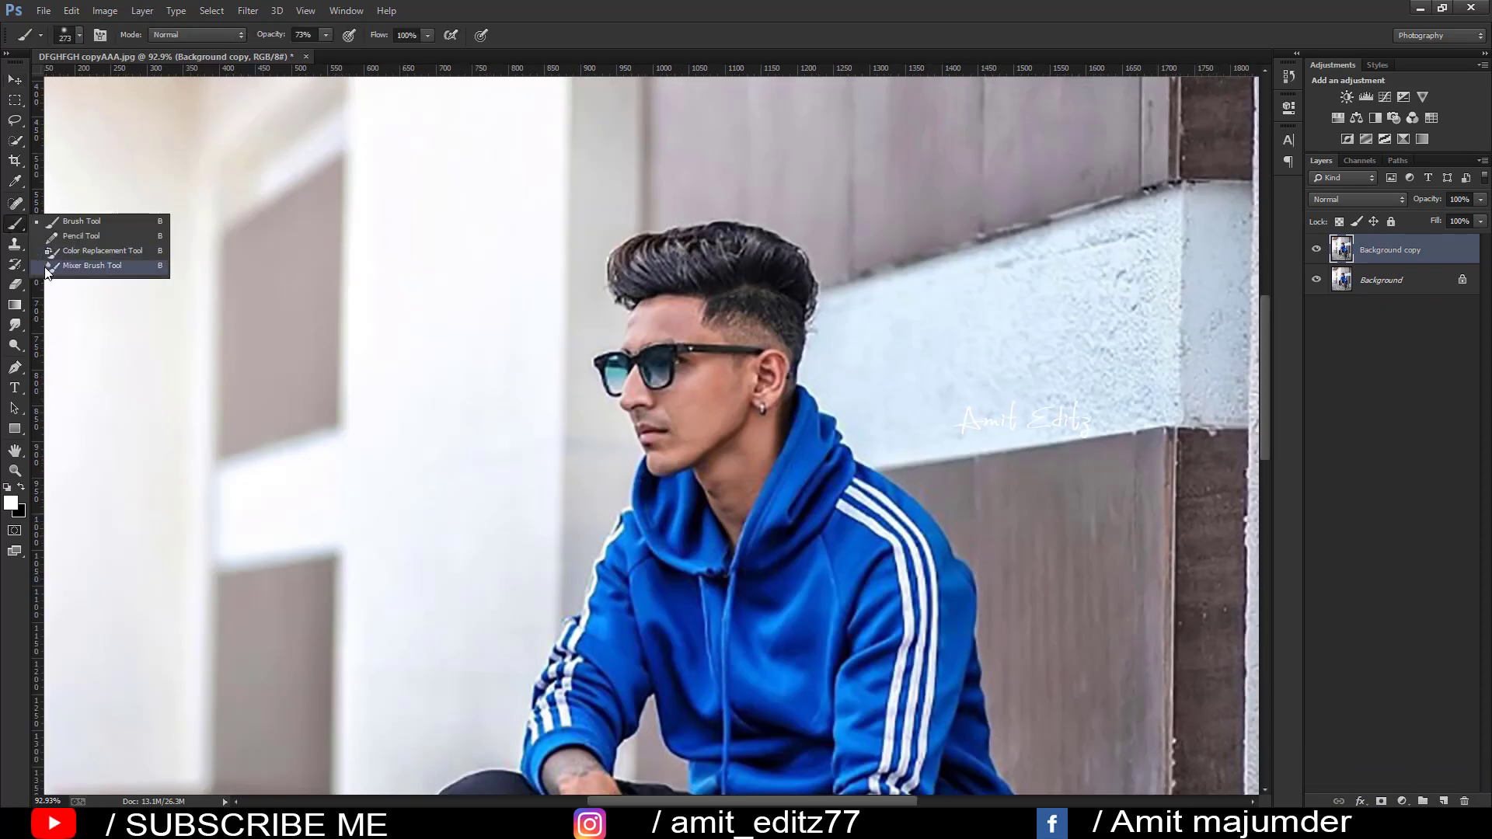
pyautogui.click(70, 272)
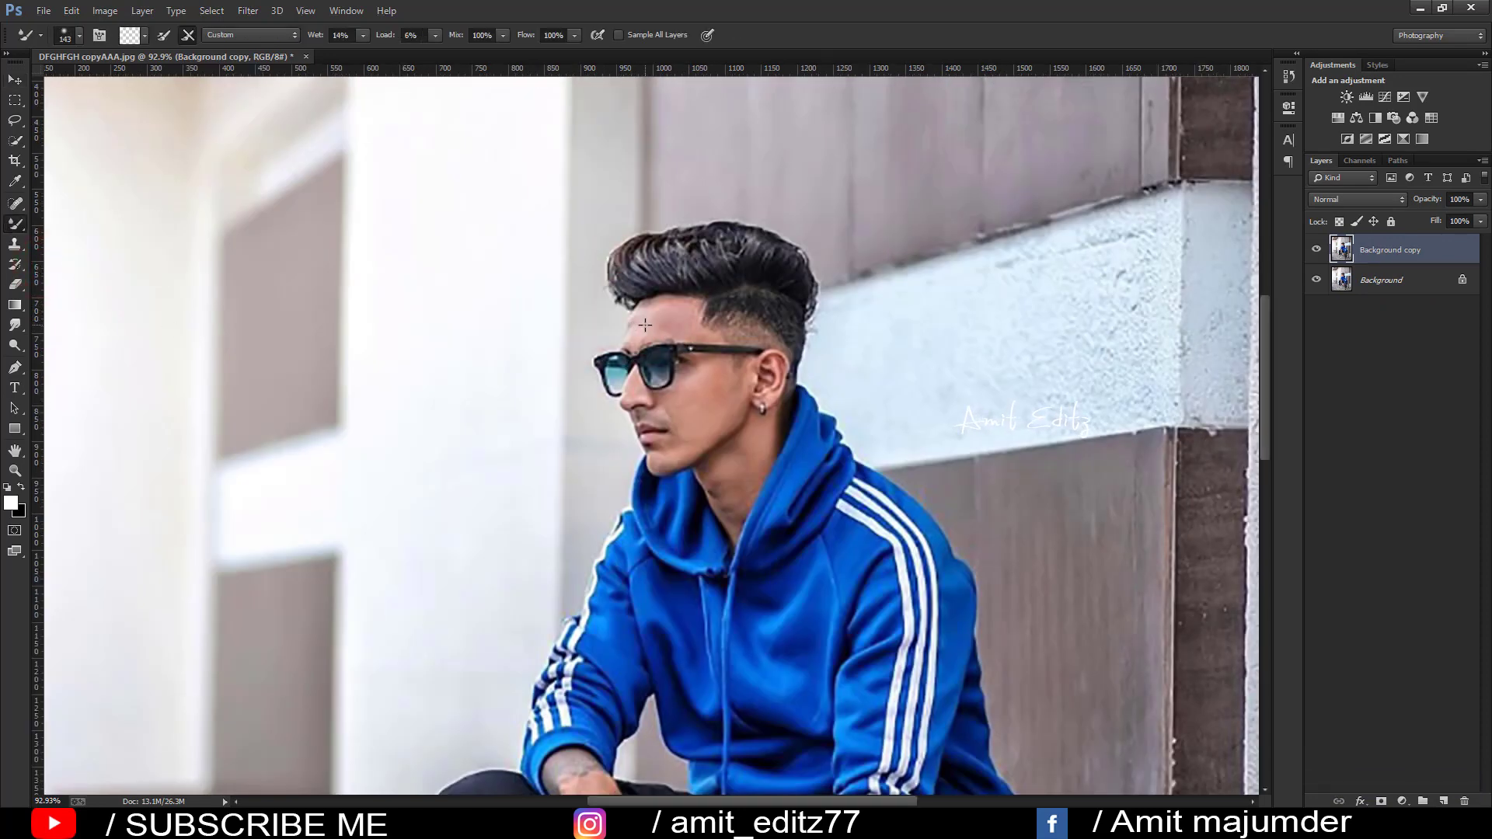
pyautogui.moveTo(686, 330)
pyautogui.mouseDown()
pyautogui.moveTo(586, 318)
pyautogui.moveTo(652, 323)
pyautogui.moveTo(667, 304)
pyautogui.mouseUp()
pyautogui.moveTo(693, 393); pyautogui.dragTo(704, 380)
pyautogui.moveTo(734, 494); pyautogui.dragTo(728, 515)
# With a smaller brush, smooth the nose, hand and wrist skin.
pyautogui.press('[')
pyautogui.moveTo(628, 395); pyautogui.dragTo(642, 398)
pyautogui.scroll(-3, 677, 394)
pyautogui.moveTo(580, 648); pyautogui.dragTo(599, 630)
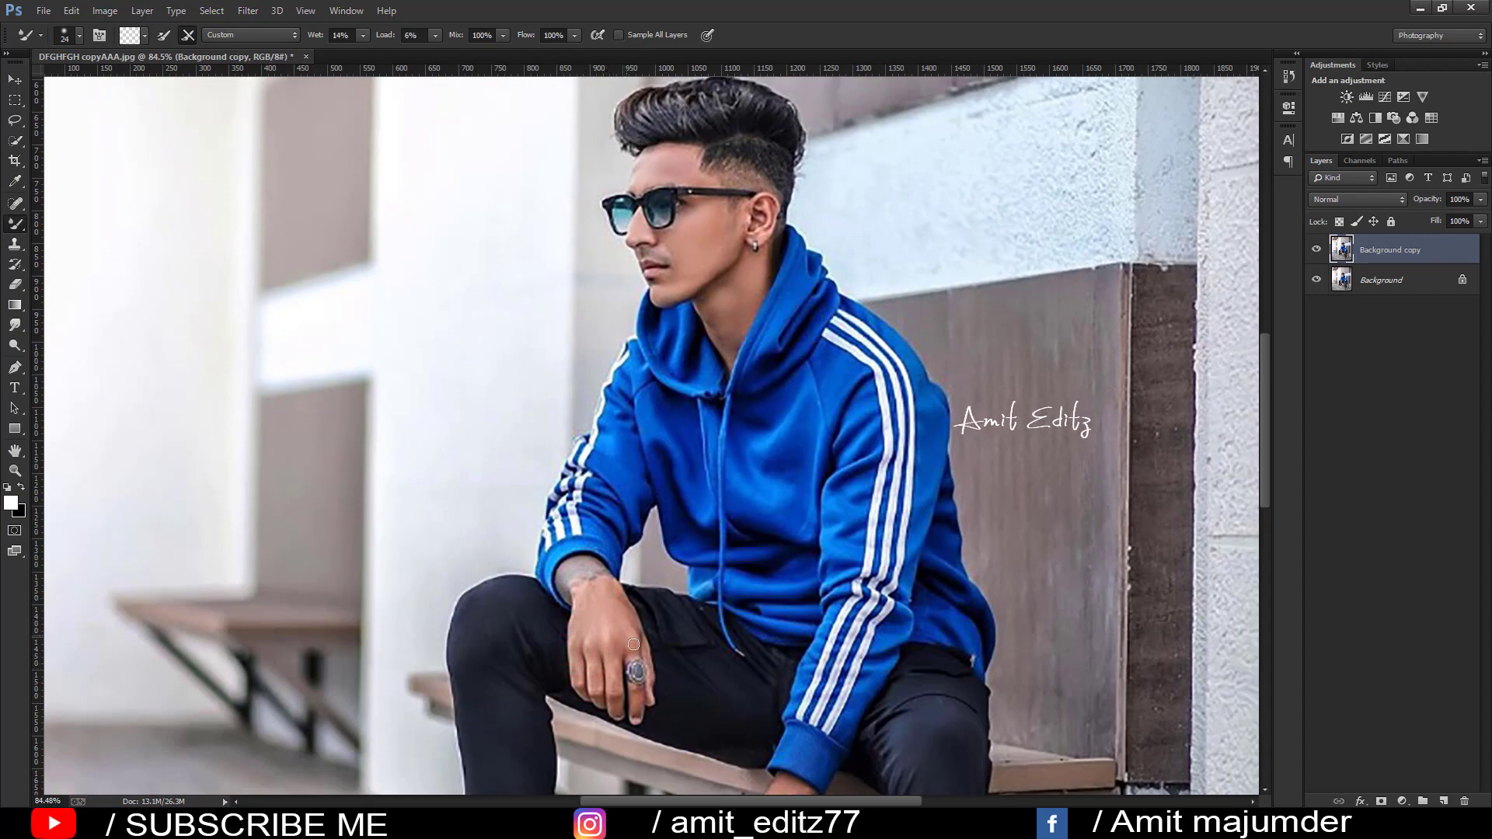
pyautogui.scroll(-4, 634, 644)
pyautogui.moveTo(741, 571)
pyautogui.mouseDown()
pyautogui.moveTo(723, 603)
pyautogui.moveTo(746, 563)
pyautogui.mouseUp()
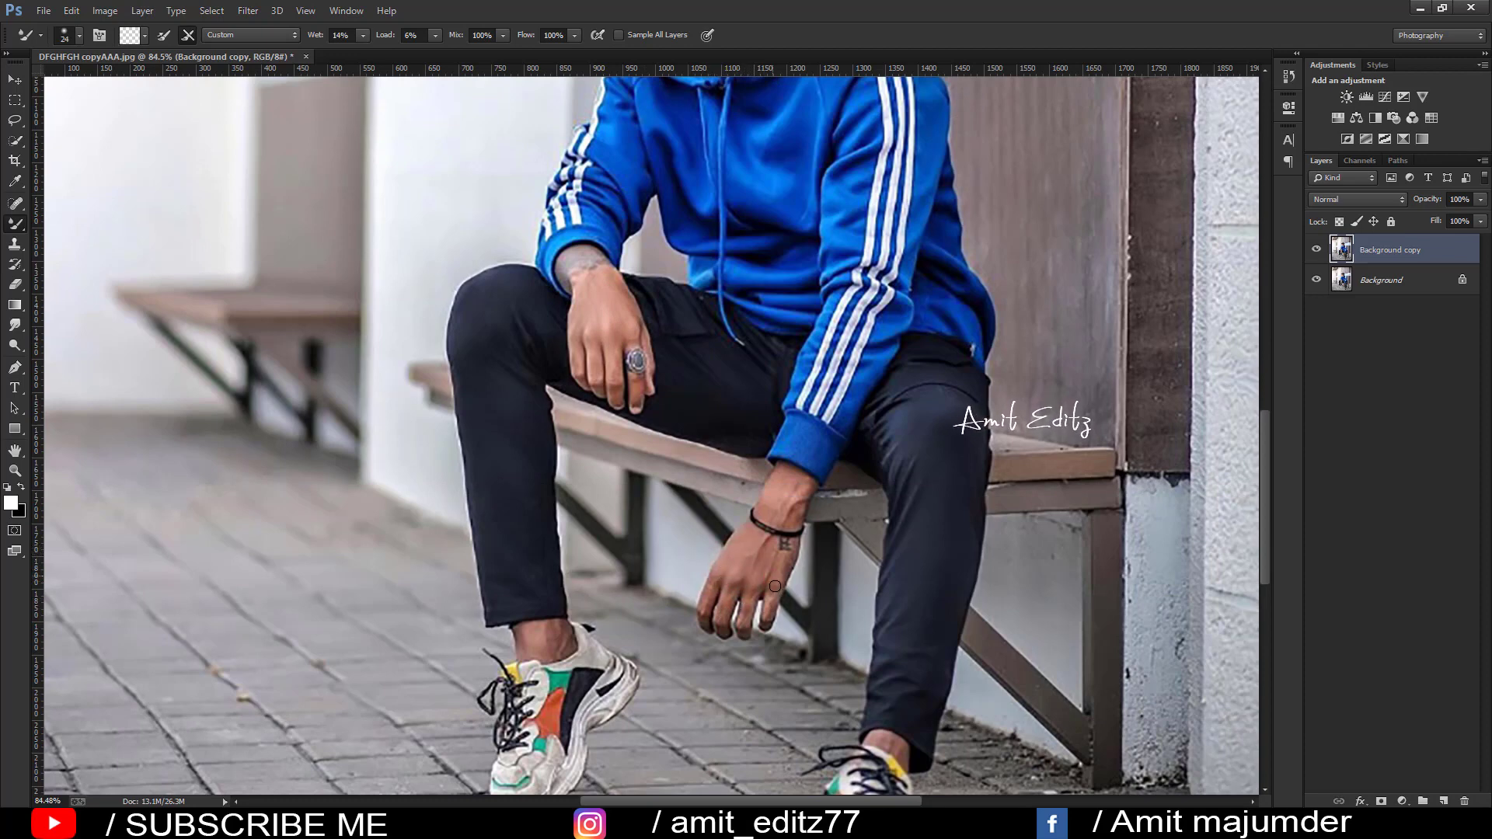
pyautogui.moveTo(778, 499); pyautogui.dragTo(791, 496)
pyautogui.click(785, 519)
# Duplicate the retouched Background copy as Background copy 2.
pyautogui.scroll(-1, 765, 471)
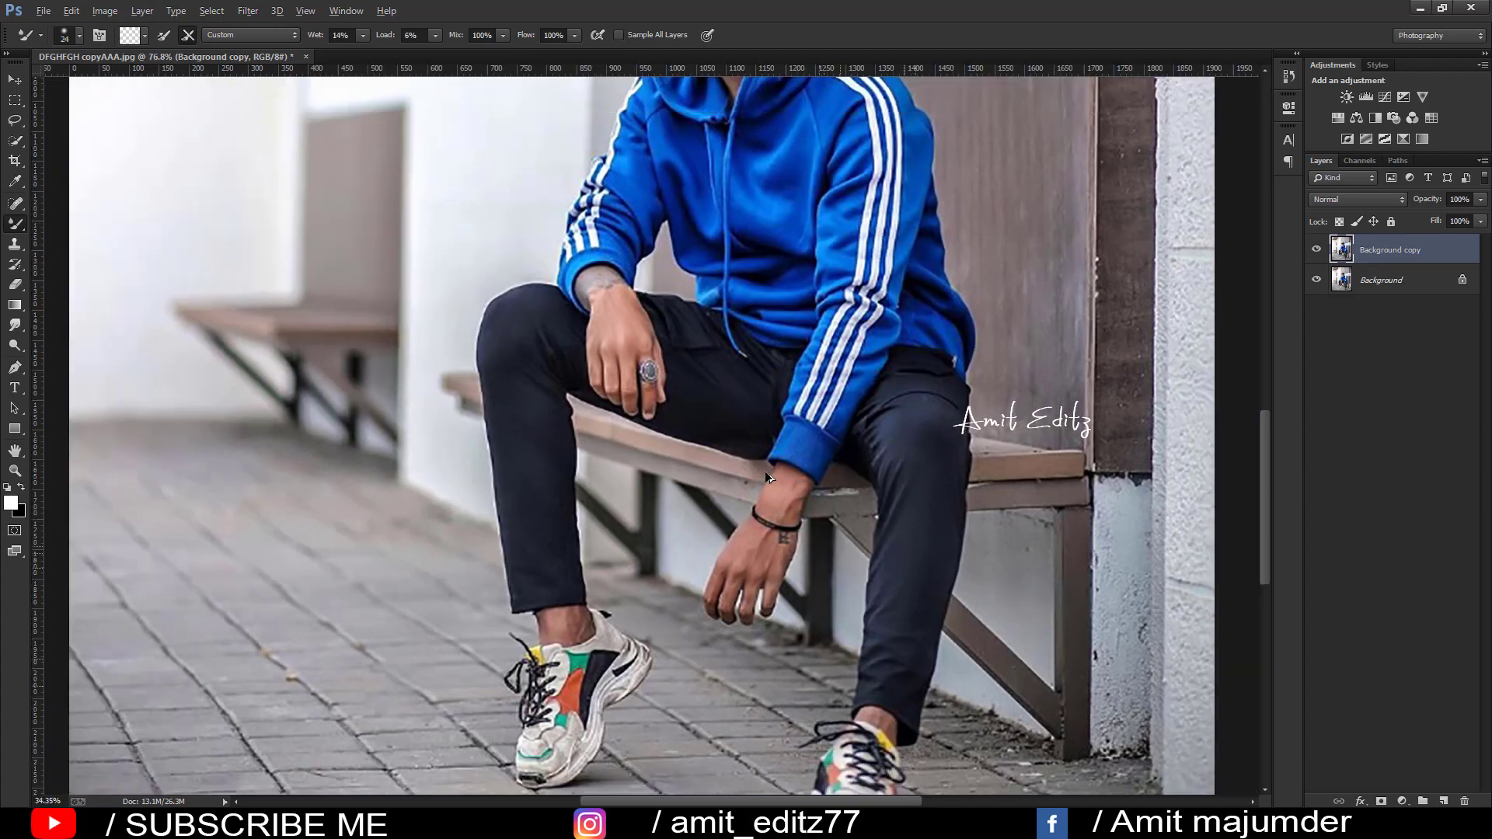
pyautogui.scroll(-9, 765, 471)
pyautogui.moveTo(1409, 250)
pyautogui.mouseDown()
pyautogui.moveTo(1421, 754)
pyautogui.moveTo(1442, 800)
pyautogui.mouseUp()
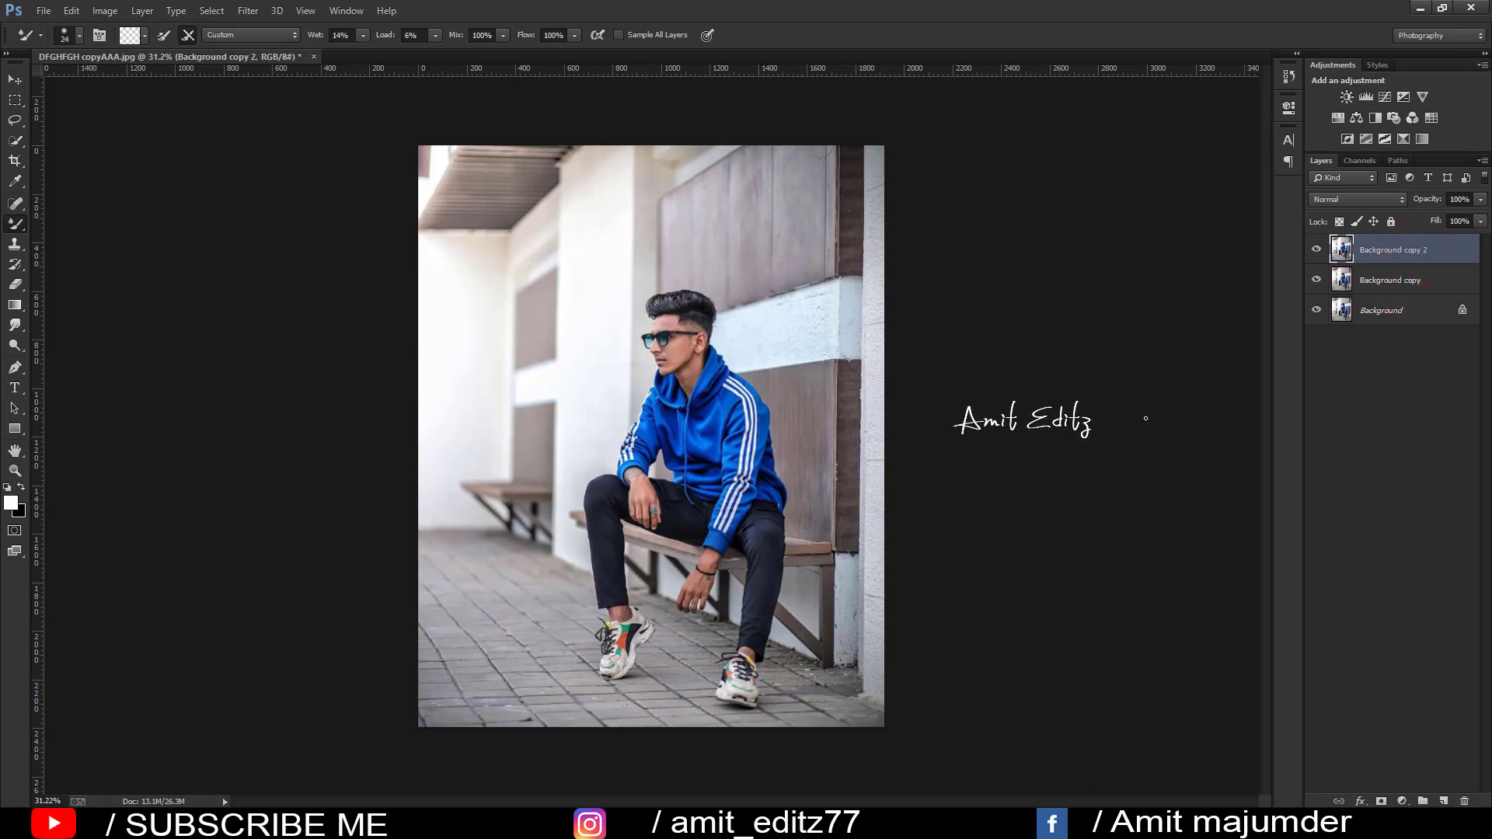
# In Camera Raw, set Temperature -12, Tint -9, Contrast +13, Shadows +43, Blacks +10, Clarity +3.
pyautogui.click(250, 11)
pyautogui.click(279, 96)
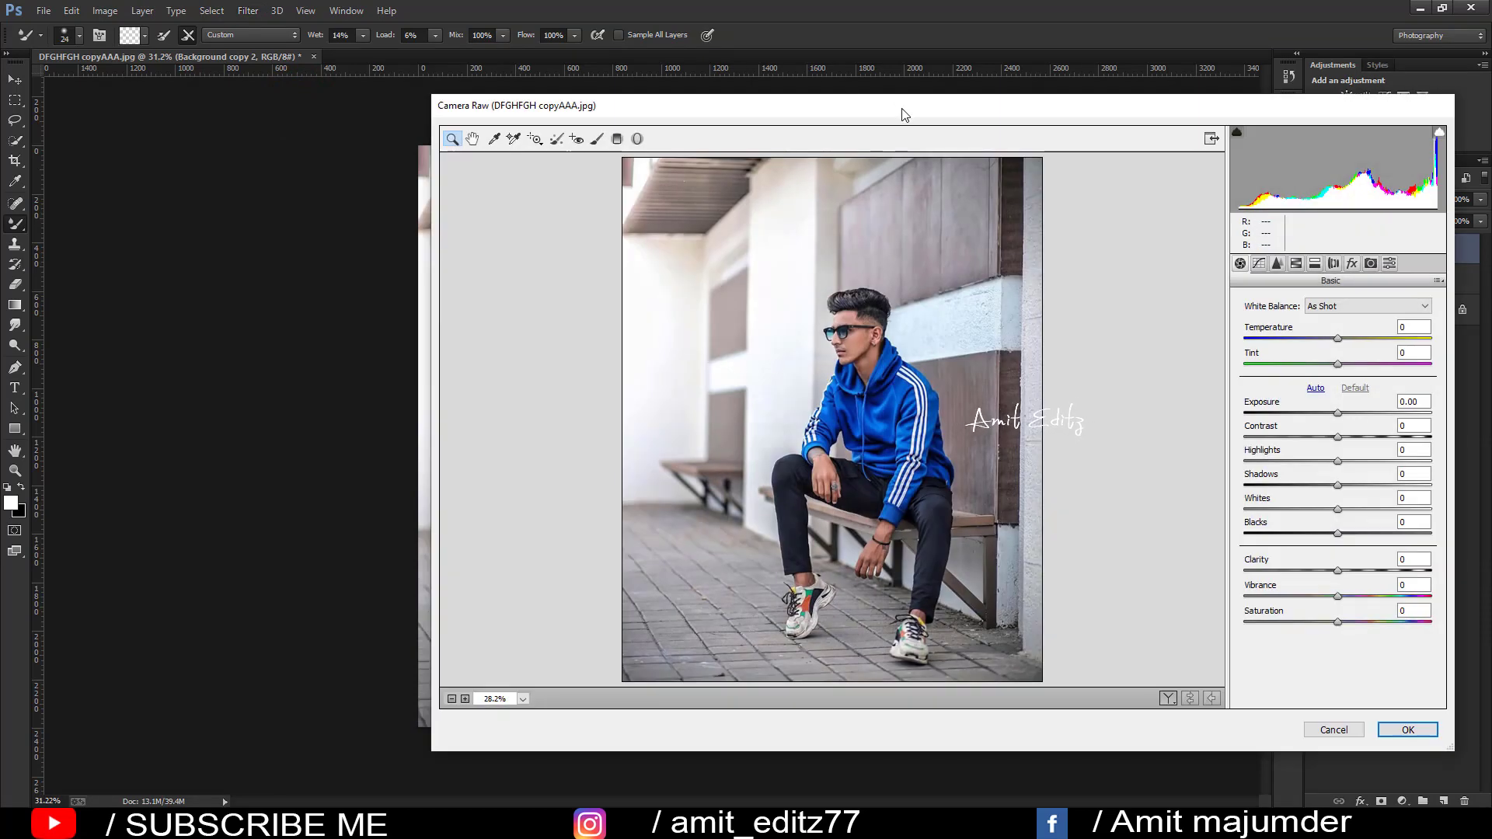
pyautogui.moveTo(899, 110); pyautogui.dragTo(679, 102)
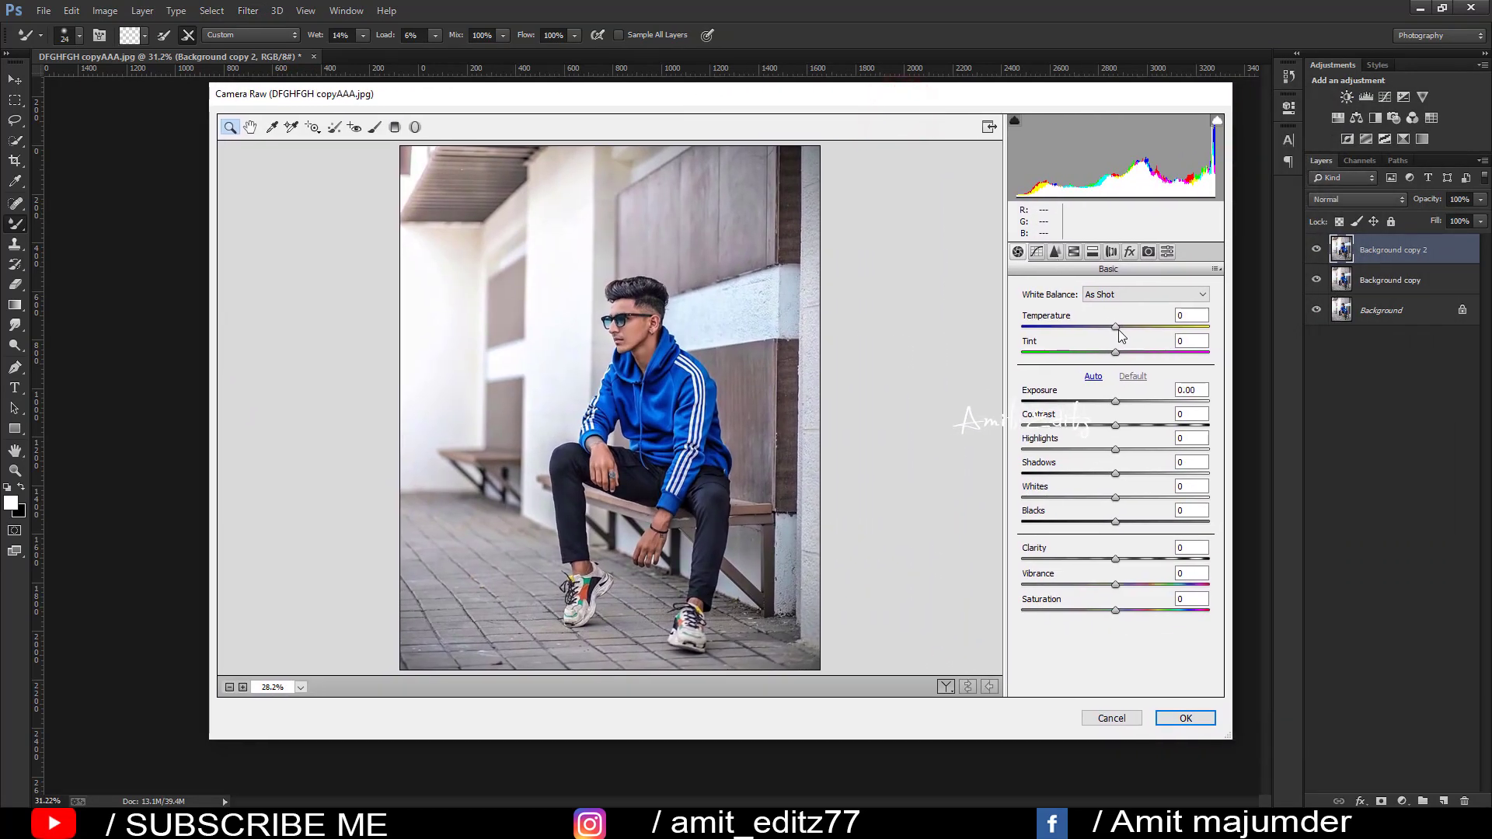
pyautogui.moveTo(1117, 327)
pyautogui.mouseDown()
pyautogui.moveTo(1092, 352)
pyautogui.moveTo(1106, 352)
pyautogui.mouseUp()
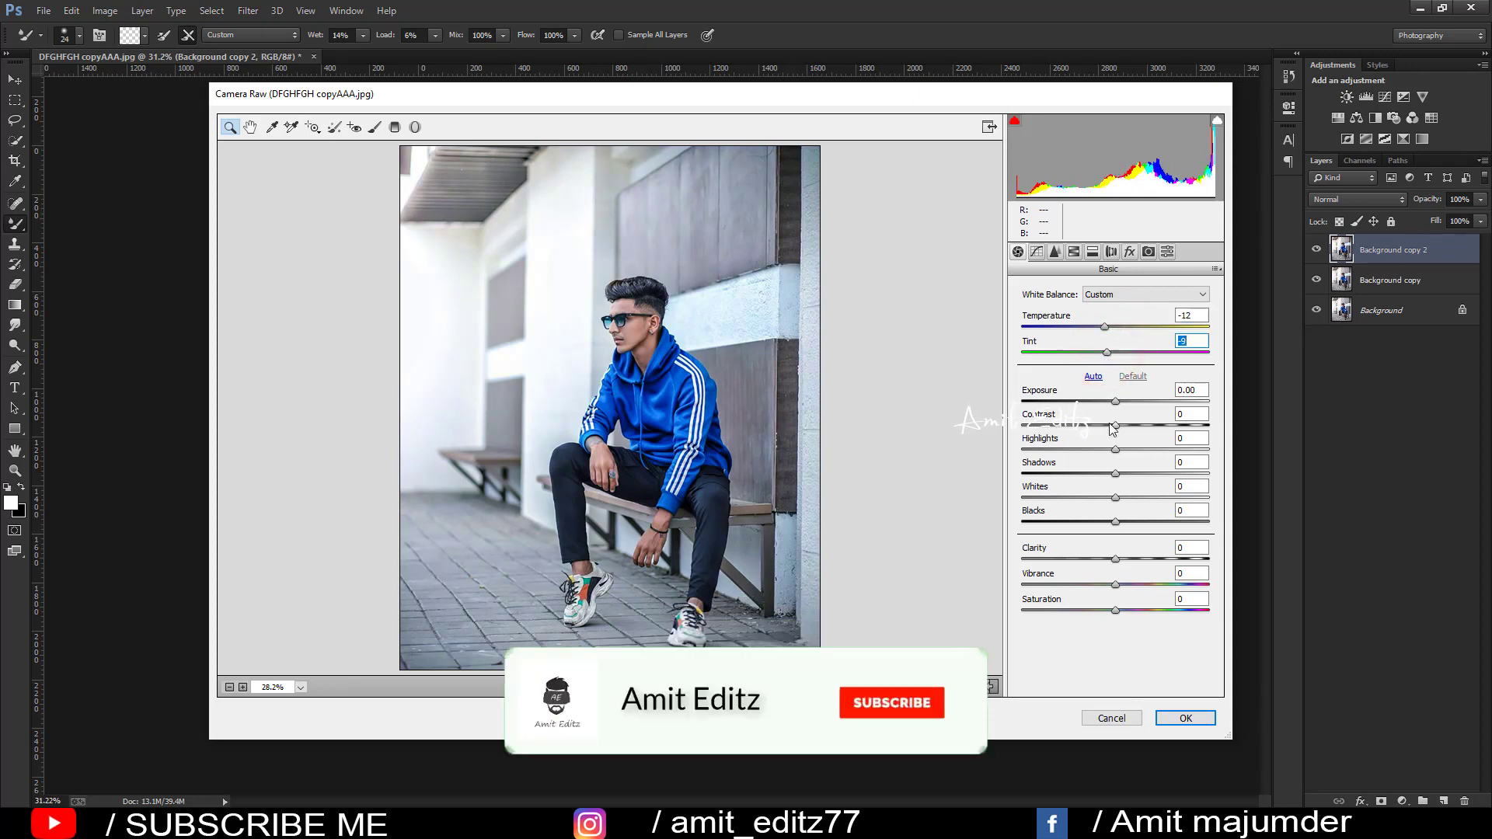
pyautogui.moveTo(1115, 425); pyautogui.dragTo(1127, 425)
pyautogui.moveTo(1114, 498)
pyautogui.mouseDown()
pyautogui.moveTo(1146, 473)
pyautogui.moveTo(1088, 498)
pyautogui.moveTo(1175, 521)
pyautogui.moveTo(1118, 558)
pyautogui.moveTo(1156, 473)
pyautogui.moveTo(1105, 497)
pyautogui.mouseUp()
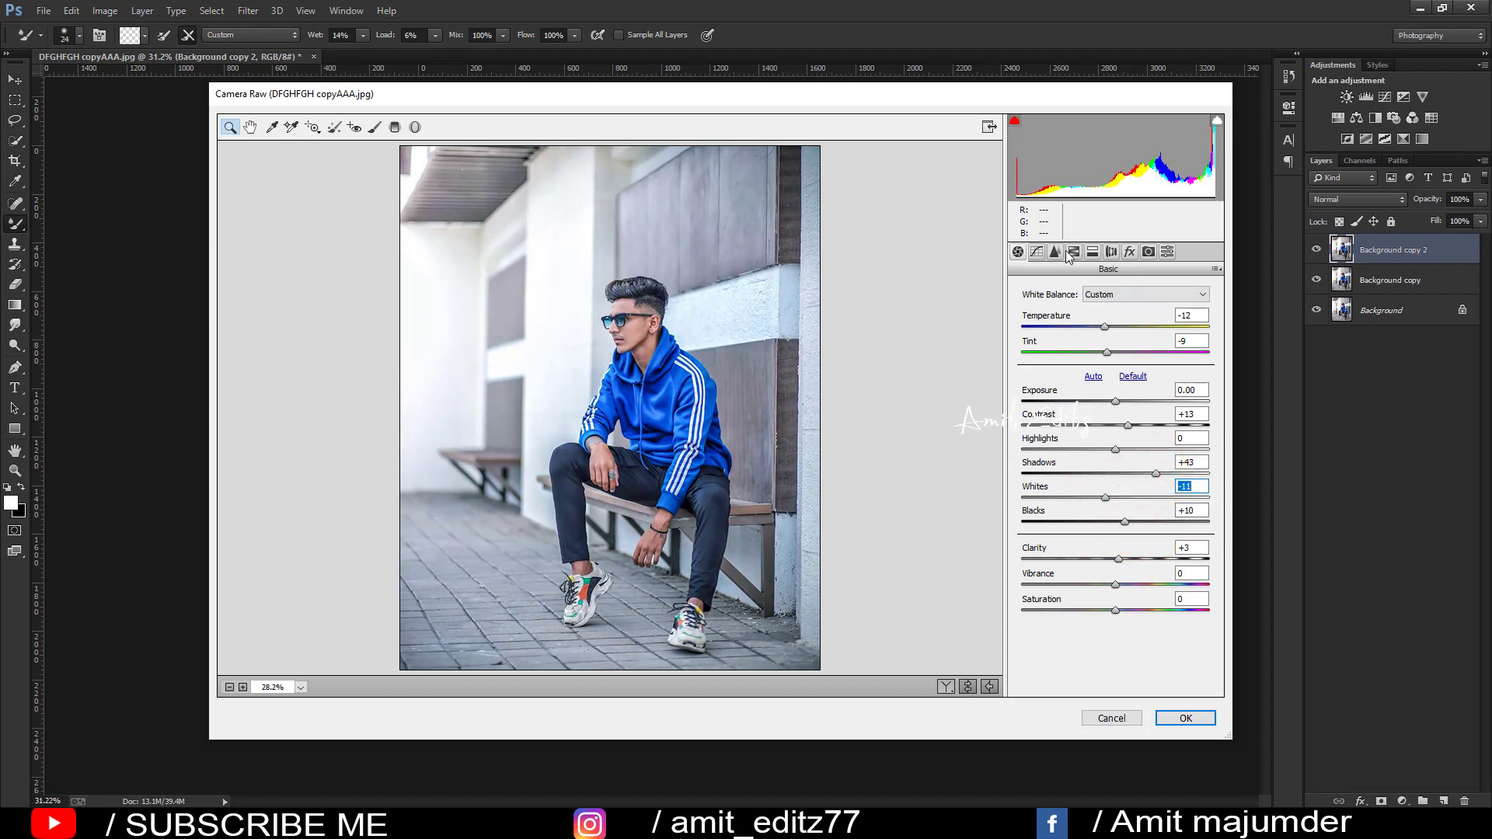
pyautogui.click(1147, 251)
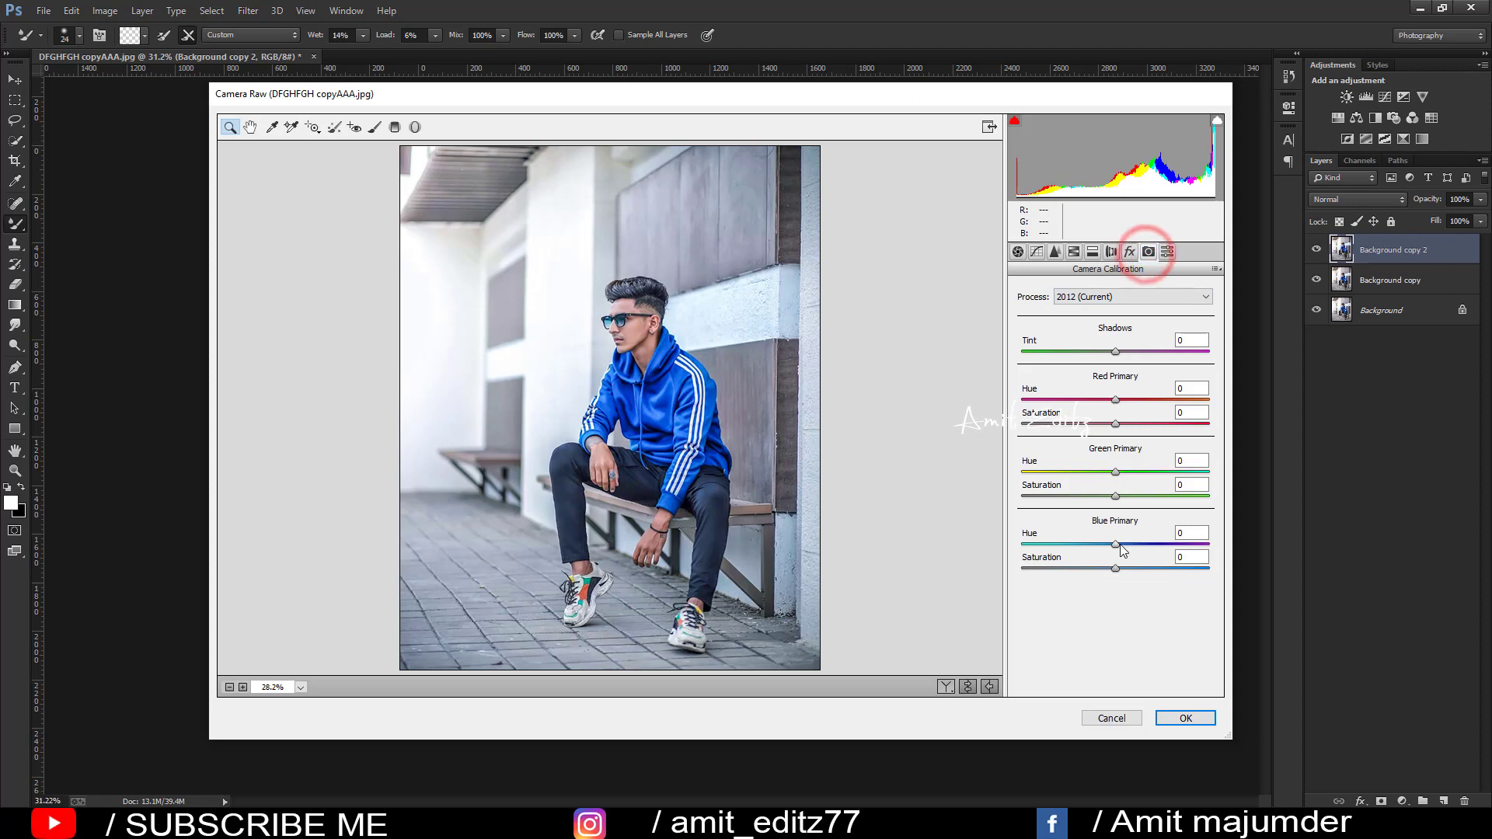
# In Camera Calibration, set Blue Primary Hue -24 and Green Primary Hue +11, Red at 0.
pyautogui.moveTo(1114, 544)
pyautogui.mouseDown()
pyautogui.moveTo(1062, 544)
pyautogui.moveTo(1122, 549)
pyautogui.moveTo(1068, 544)
pyautogui.moveTo(1111, 549)
pyautogui.moveTo(1092, 548)
pyautogui.mouseUp()
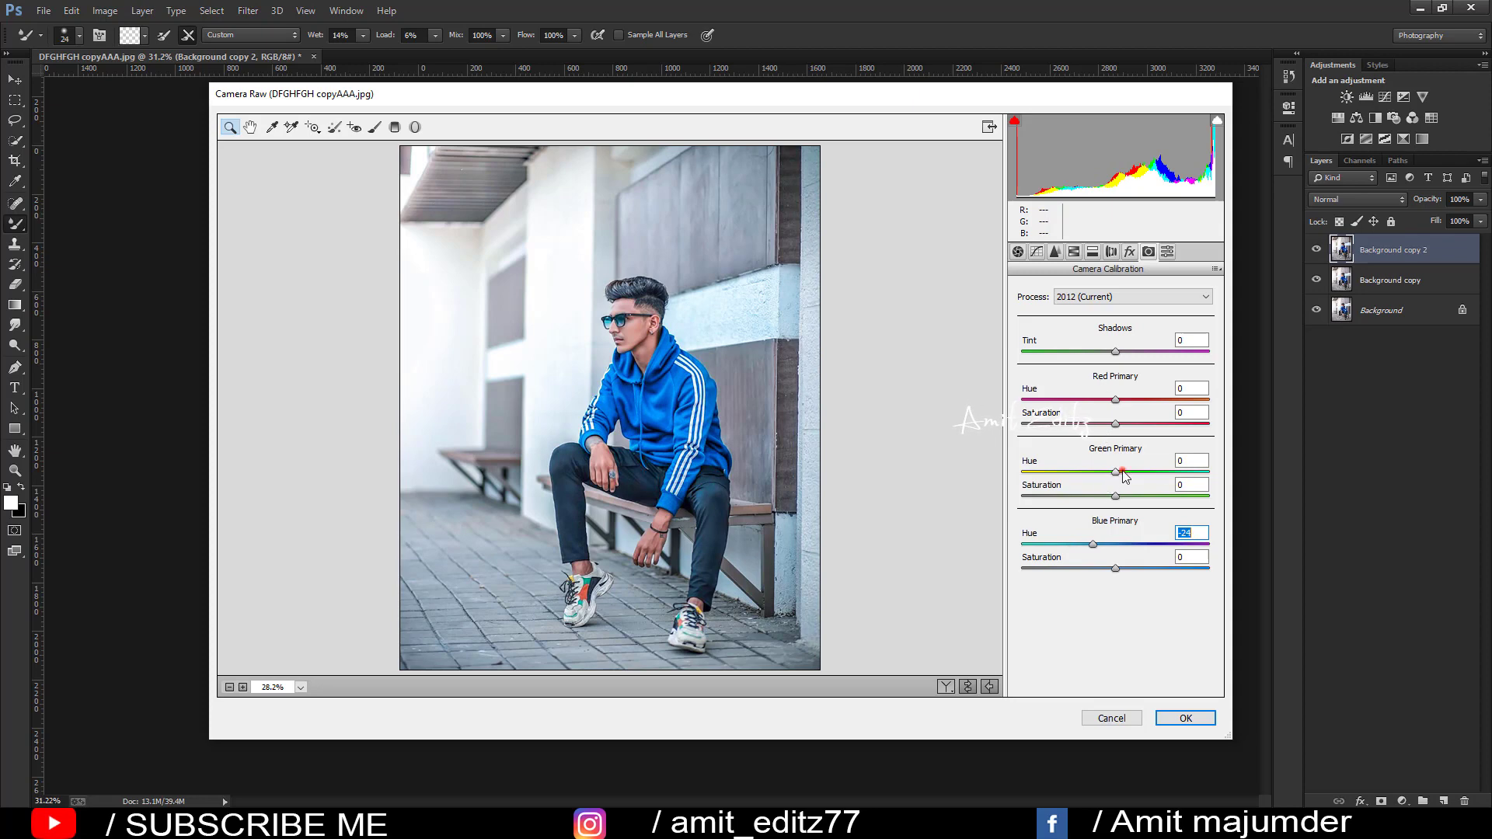
pyautogui.moveTo(1115, 471)
pyautogui.mouseDown()
pyautogui.moveTo(1175, 473)
pyautogui.moveTo(1112, 471)
pyautogui.moveTo(1125, 471)
pyautogui.mouseUp()
pyautogui.moveTo(1111, 399)
pyautogui.mouseDown()
pyautogui.moveTo(1166, 399)
pyautogui.moveTo(1022, 394)
pyautogui.mouseUp()
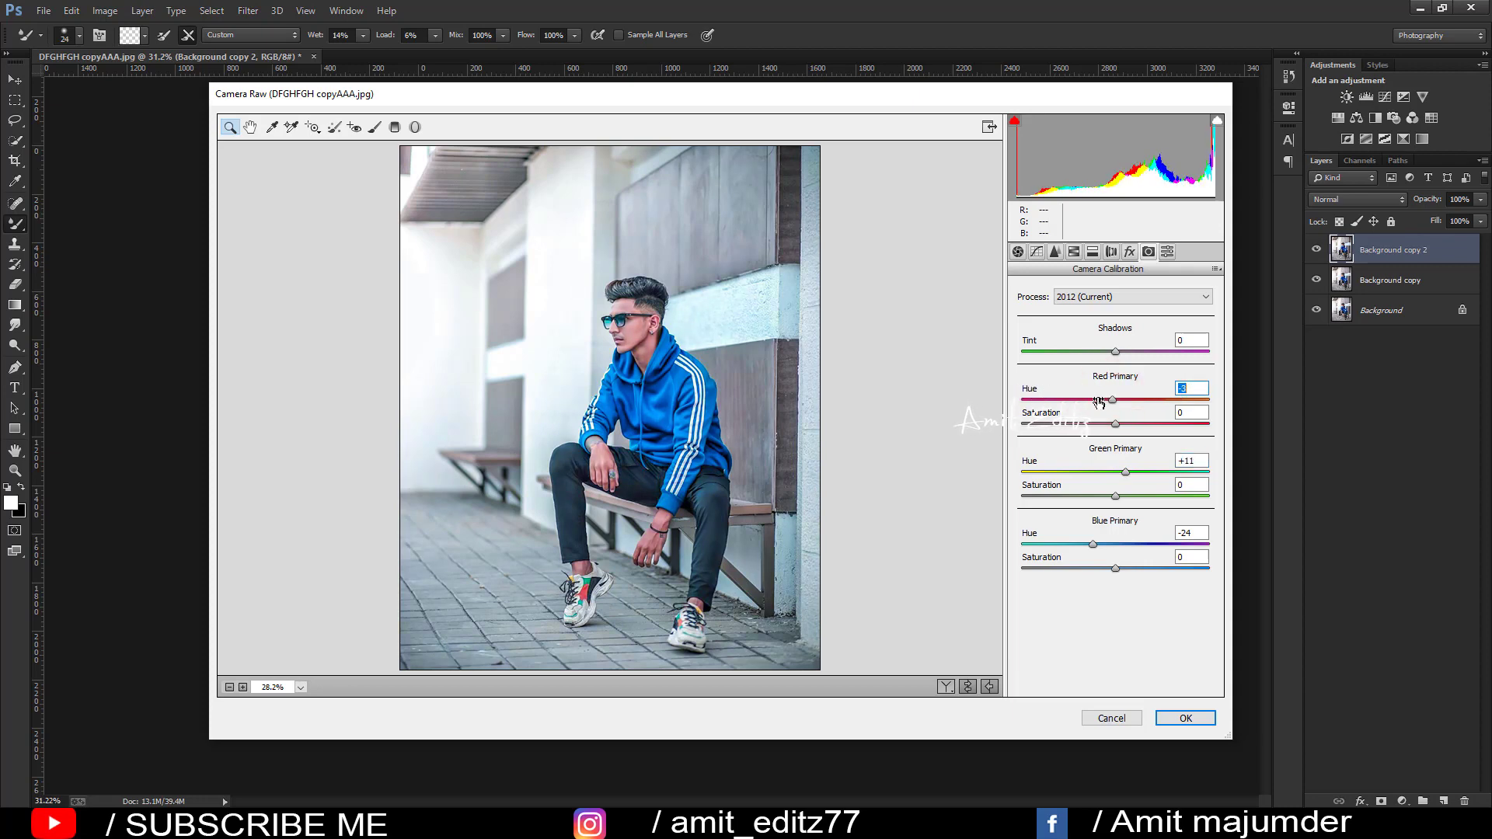
pyautogui.moveTo(1021, 394); pyautogui.dragTo(1113, 400)
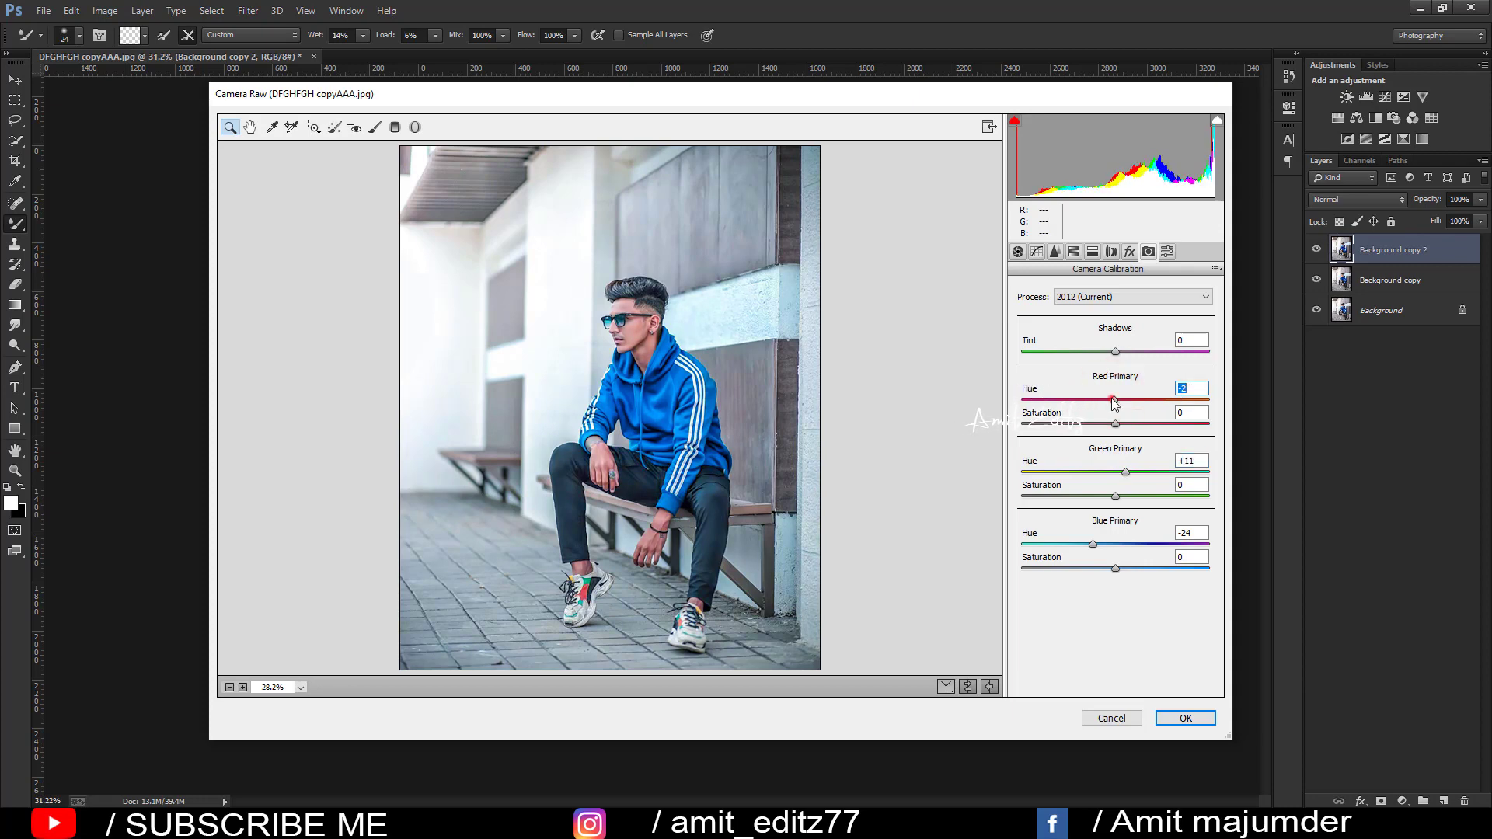
# In HSL, brighten the oranges and set Greens hue +68 and Aquas hue -100.
pyautogui.click(1073, 251)
pyautogui.click(1111, 316)
pyautogui.moveTo(1115, 387); pyautogui.dragTo(1193, 387)
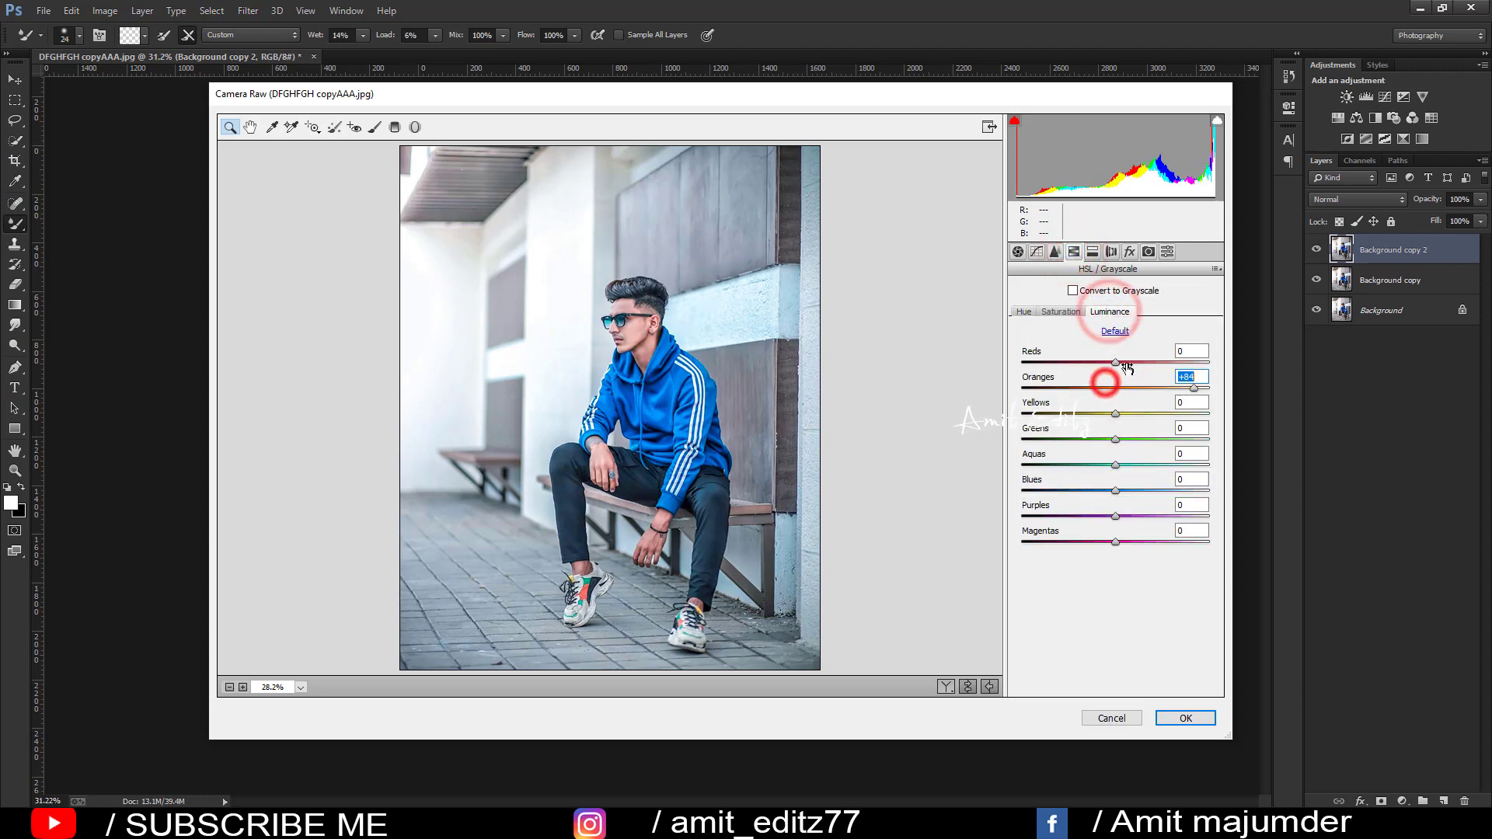
pyautogui.click(1060, 311)
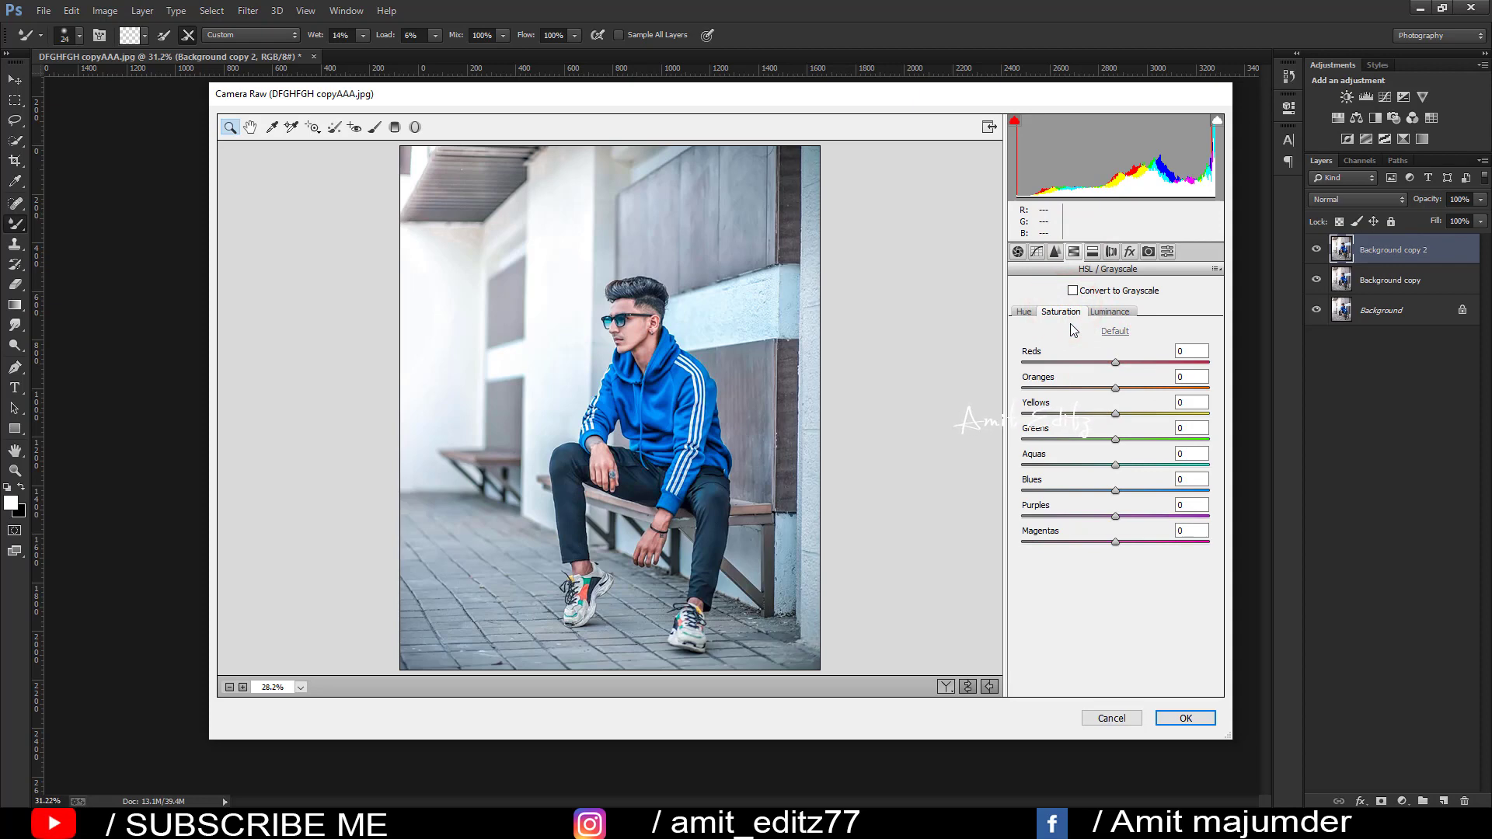
pyautogui.click(1024, 312)
pyautogui.moveTo(1114, 439)
pyautogui.mouseDown()
pyautogui.moveTo(1178, 439)
pyautogui.moveTo(1160, 465)
pyautogui.moveTo(1019, 466)
pyautogui.mouseUp()
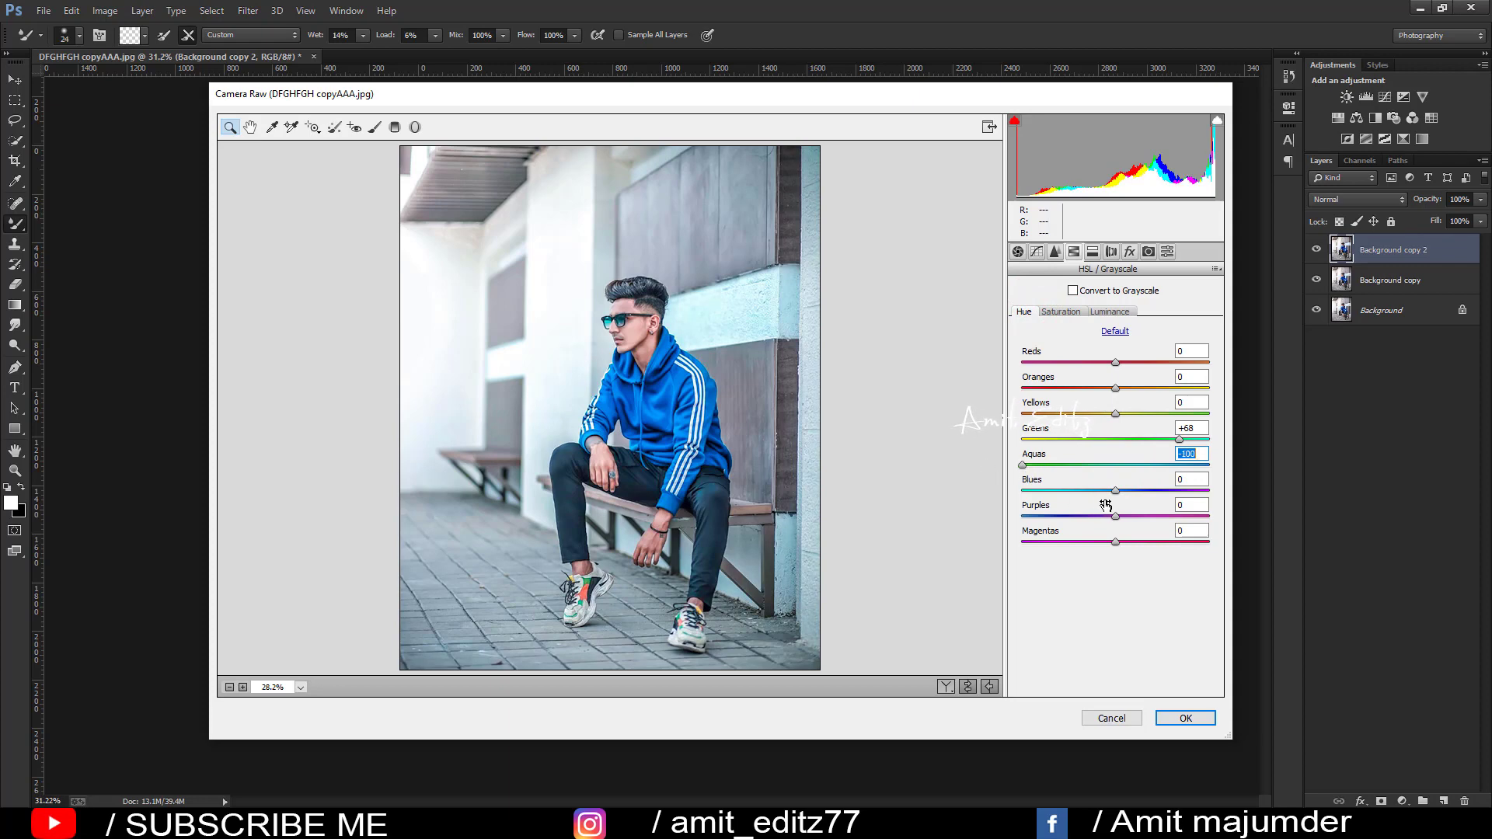
pyautogui.moveTo(1115, 493); pyautogui.dragTo(1105, 501)
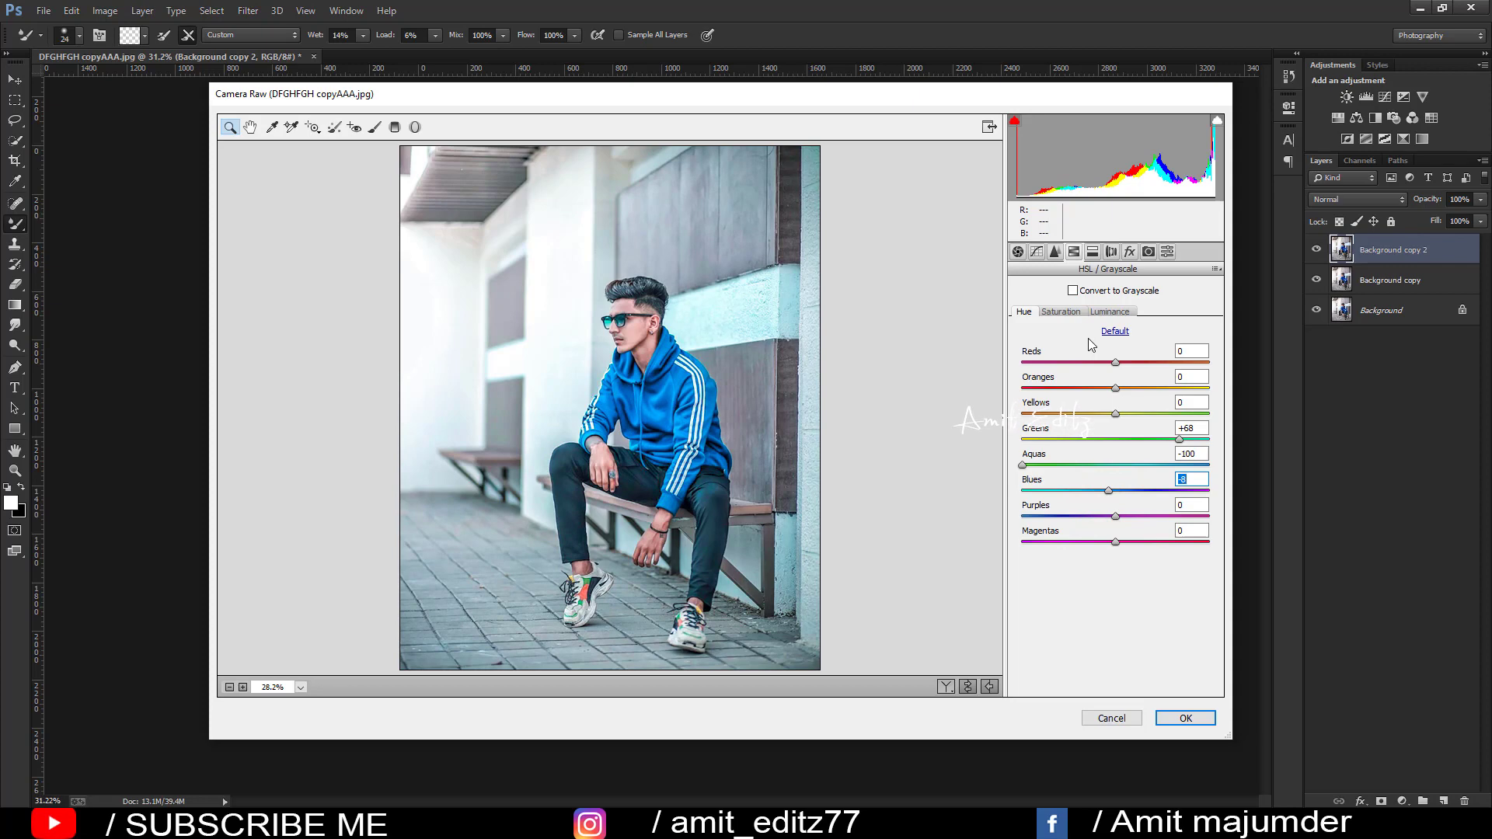
# Lower the Aquas saturation to -18.
pyautogui.click(1061, 312)
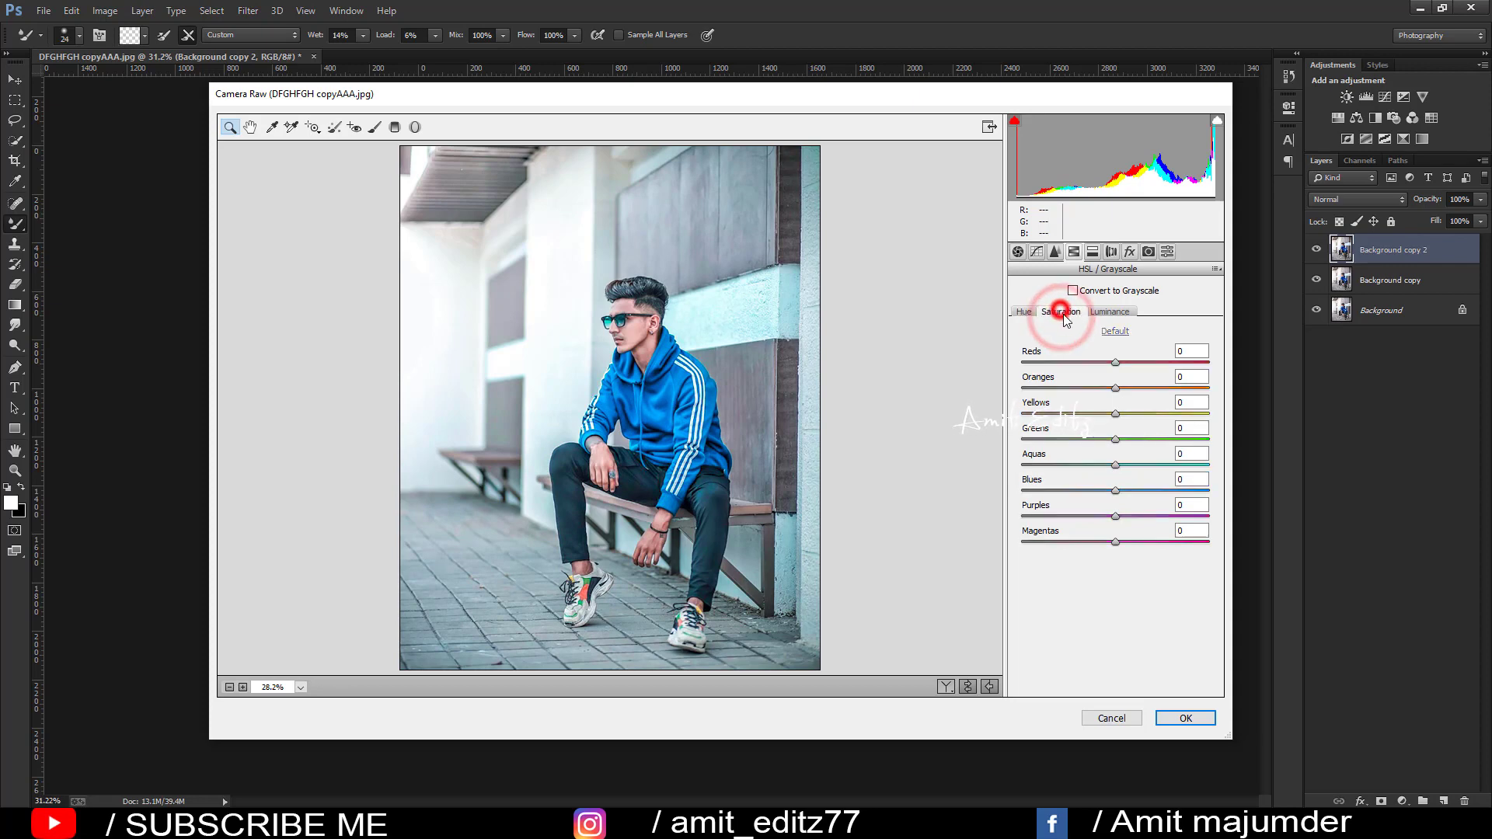
pyautogui.click(1096, 464)
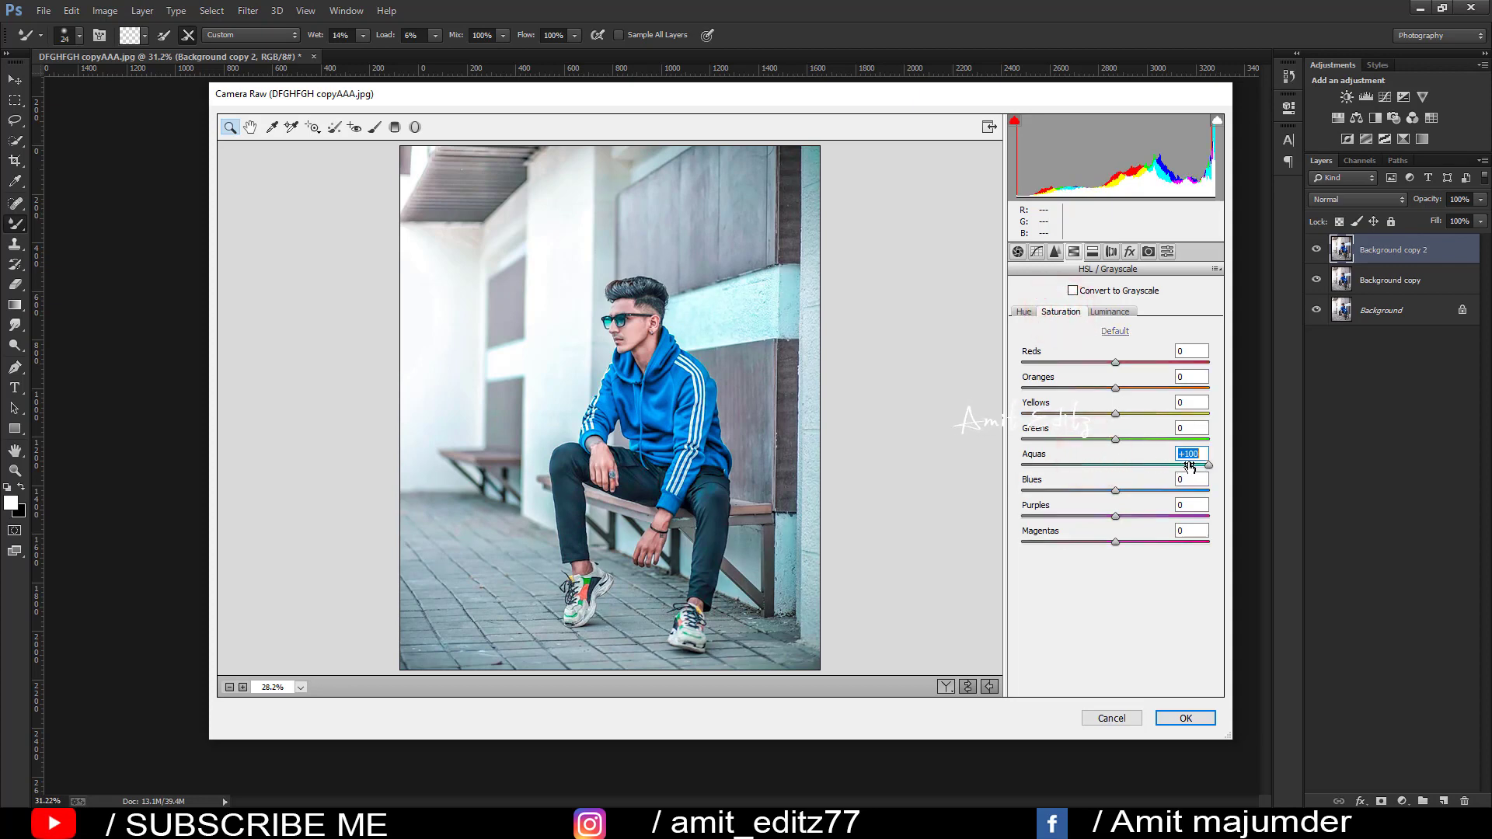
pyautogui.moveTo(1088, 464)
pyautogui.mouseDown()
pyautogui.moveTo(1153, 464)
pyautogui.moveTo(1089, 459)
pyautogui.mouseUp()
# Add grain amount 8 and a darkening post-crop vignette.
pyautogui.click(1129, 251)
pyautogui.click(1036, 317)
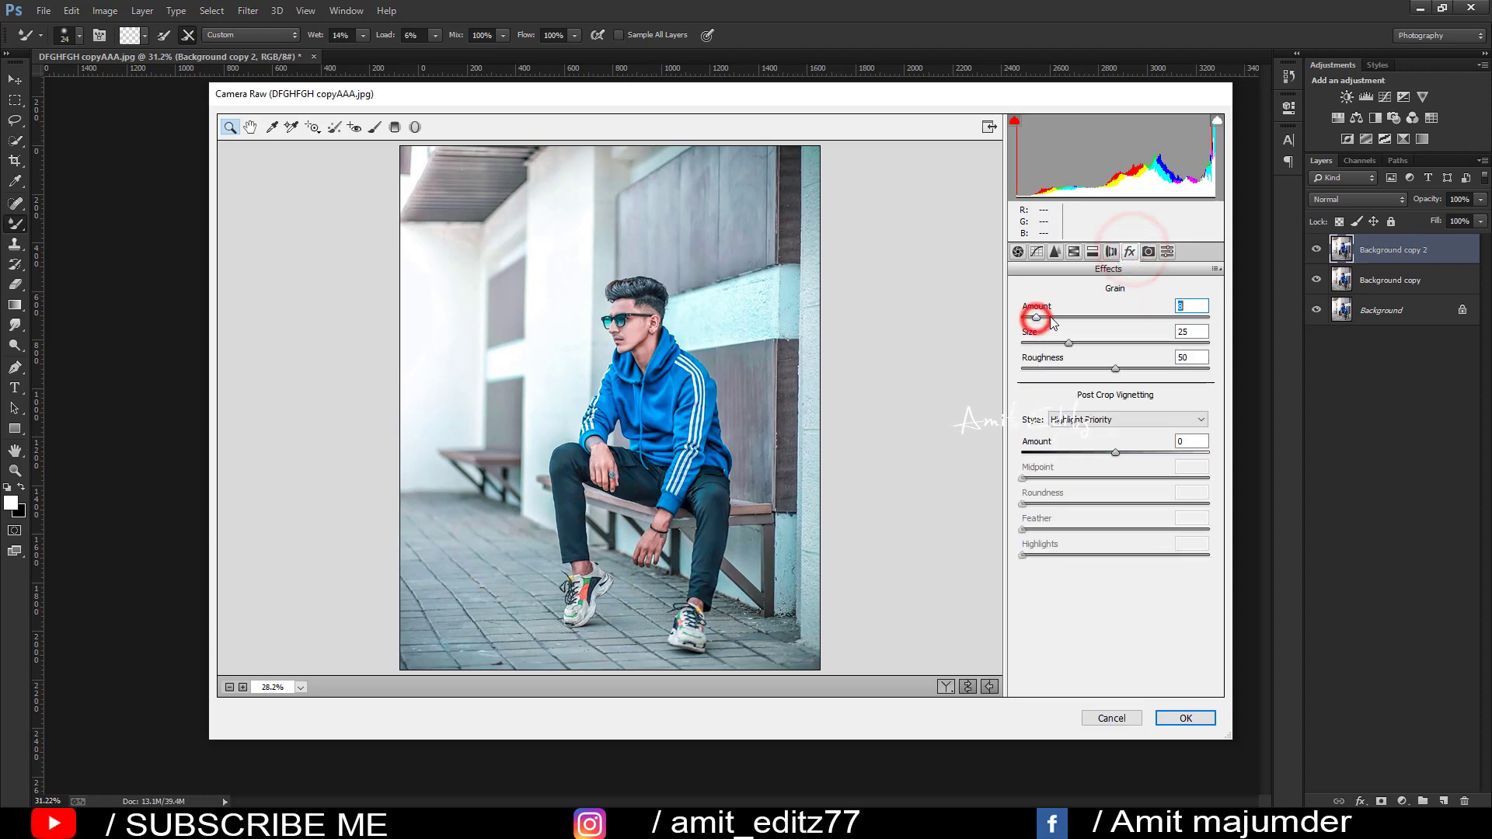
pyautogui.moveTo(1113, 453); pyautogui.dragTo(1103, 452)
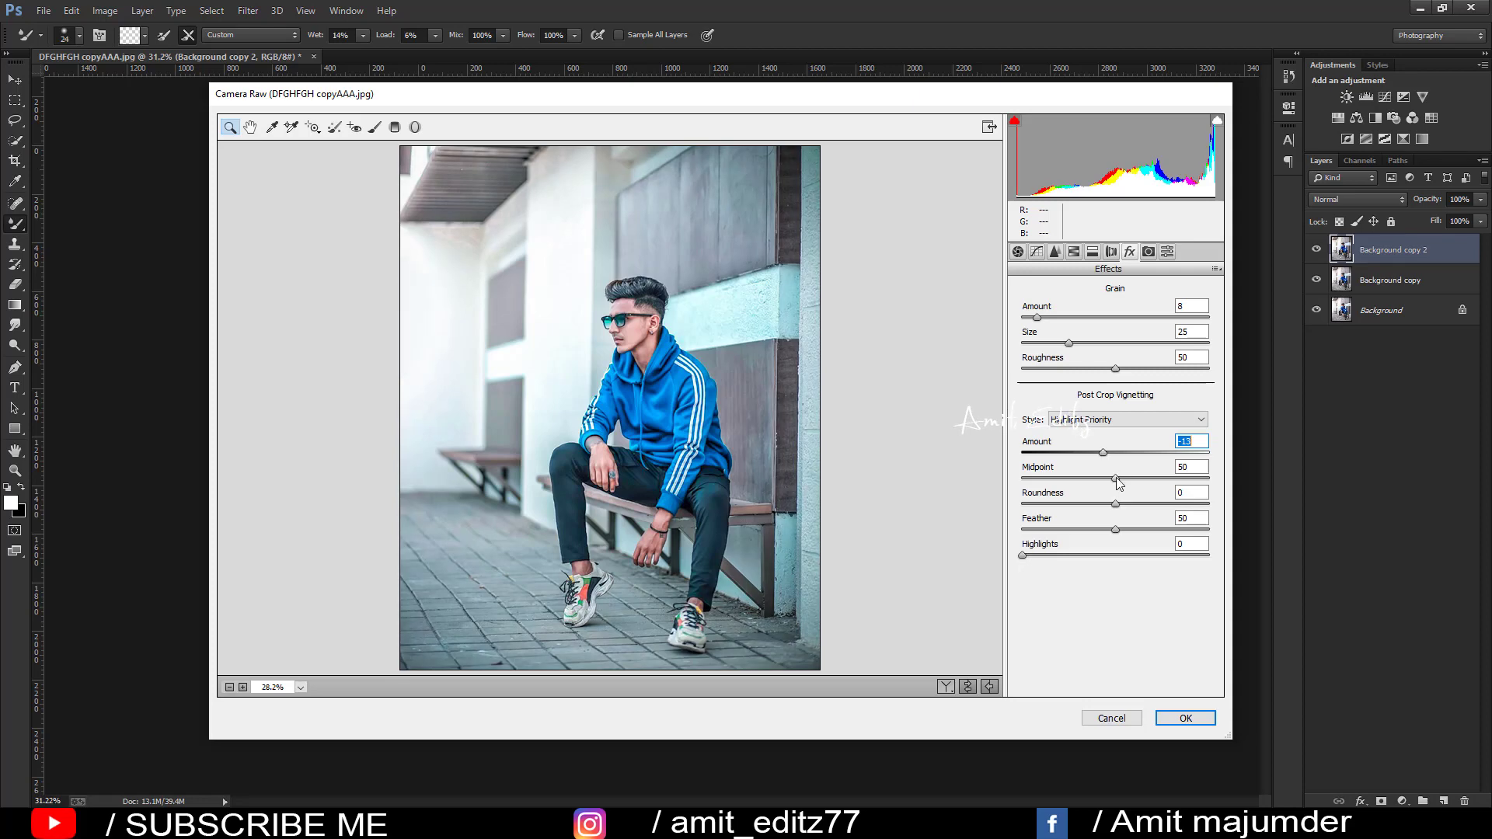
# Split-tone the highlights with hue 140 and saturation 5.
pyautogui.click(1091, 251)
pyautogui.moveTo(1036, 314); pyautogui.dragTo(1108, 314)
pyautogui.moveTo(1022, 339); pyautogui.dragTo(1033, 345)
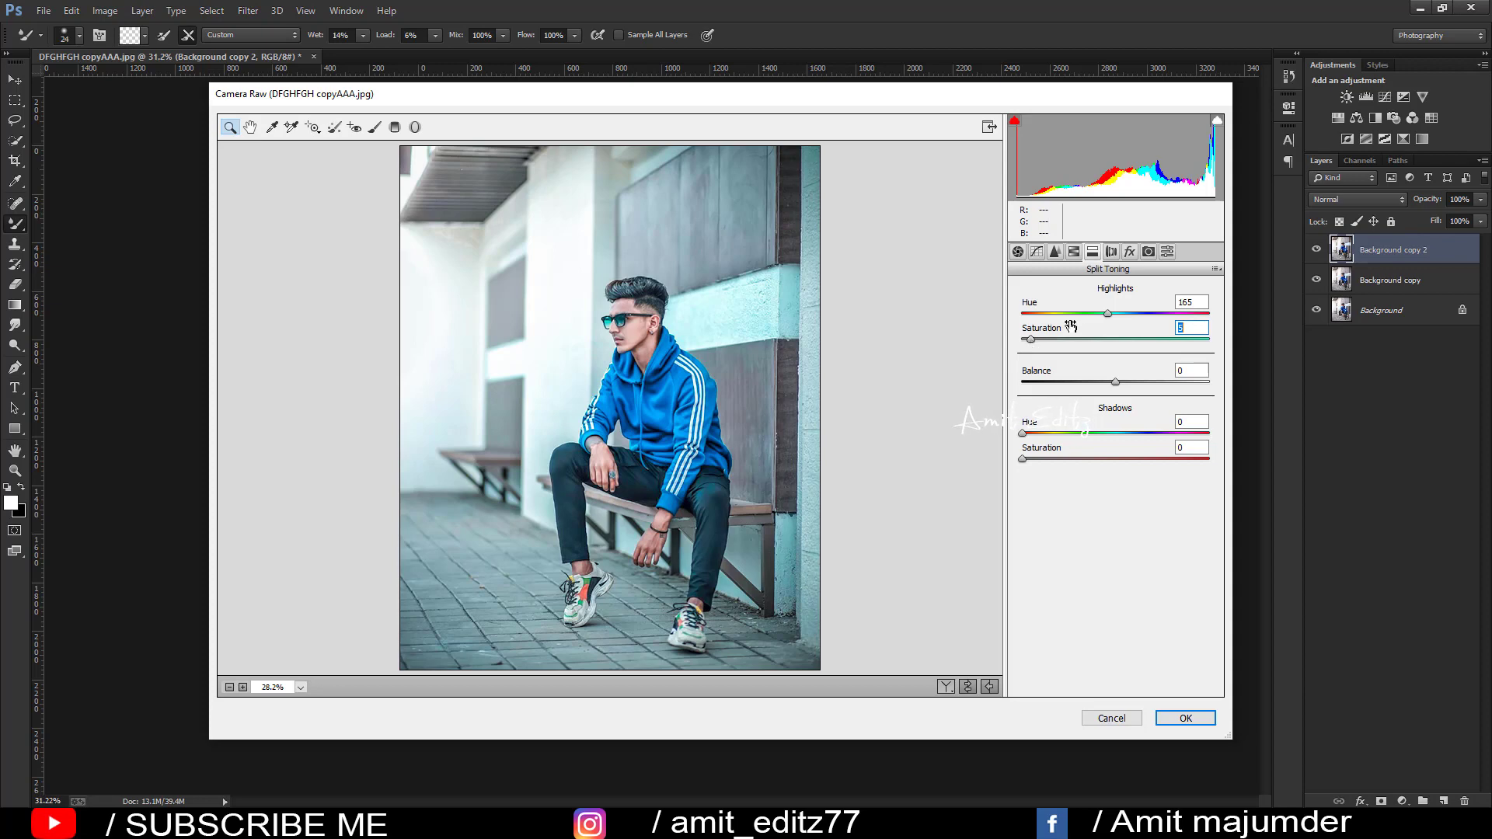
pyautogui.moveTo(1110, 312); pyautogui.dragTo(1097, 312)
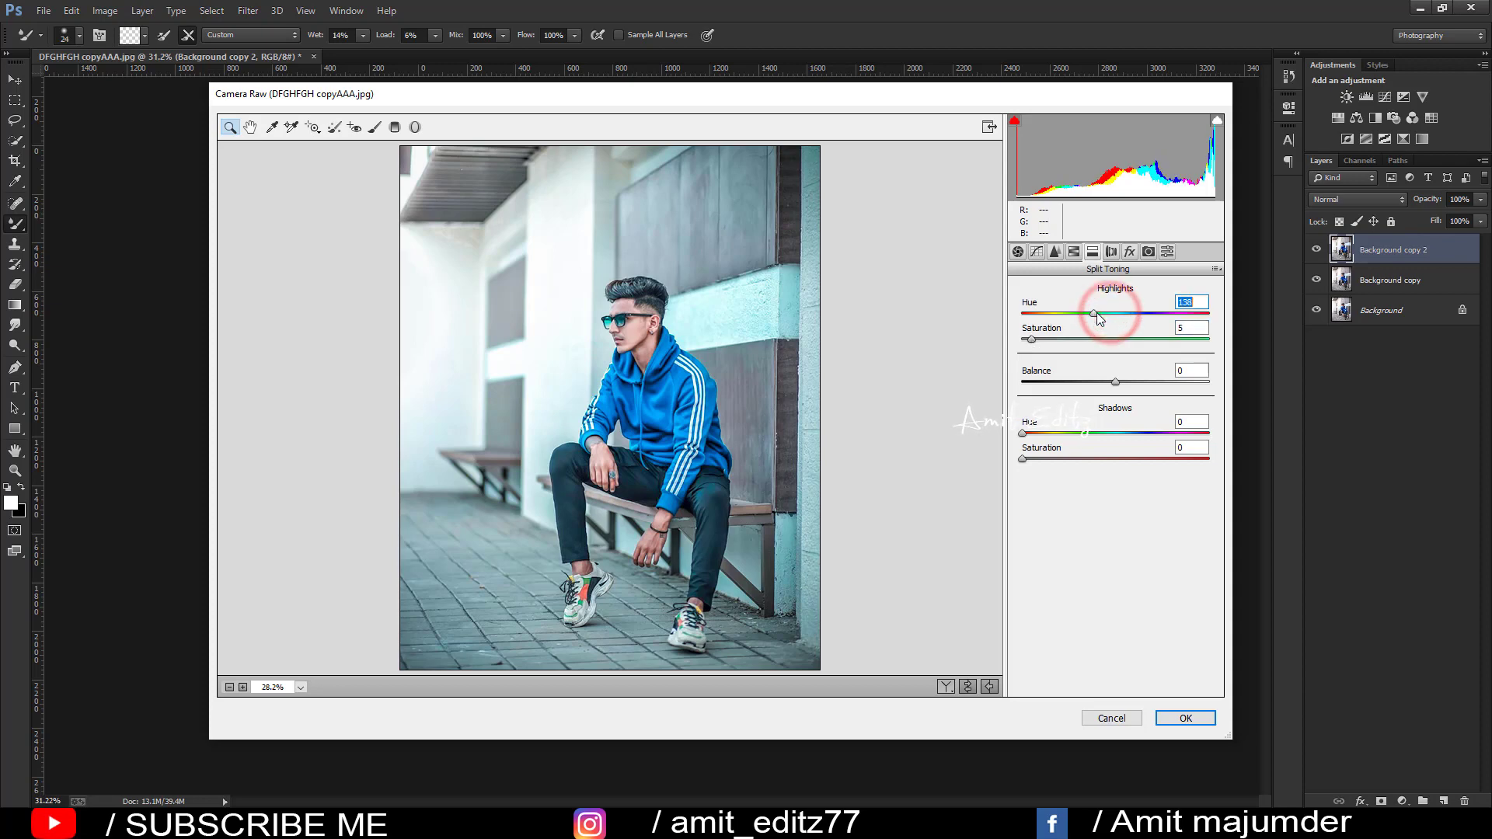
pyautogui.press('Down')
pyautogui.press('Down')
pyautogui.press('Down')
# Reduce Aquas saturation further and raise Oranges luminance to +89.
pyautogui.click(1072, 251)
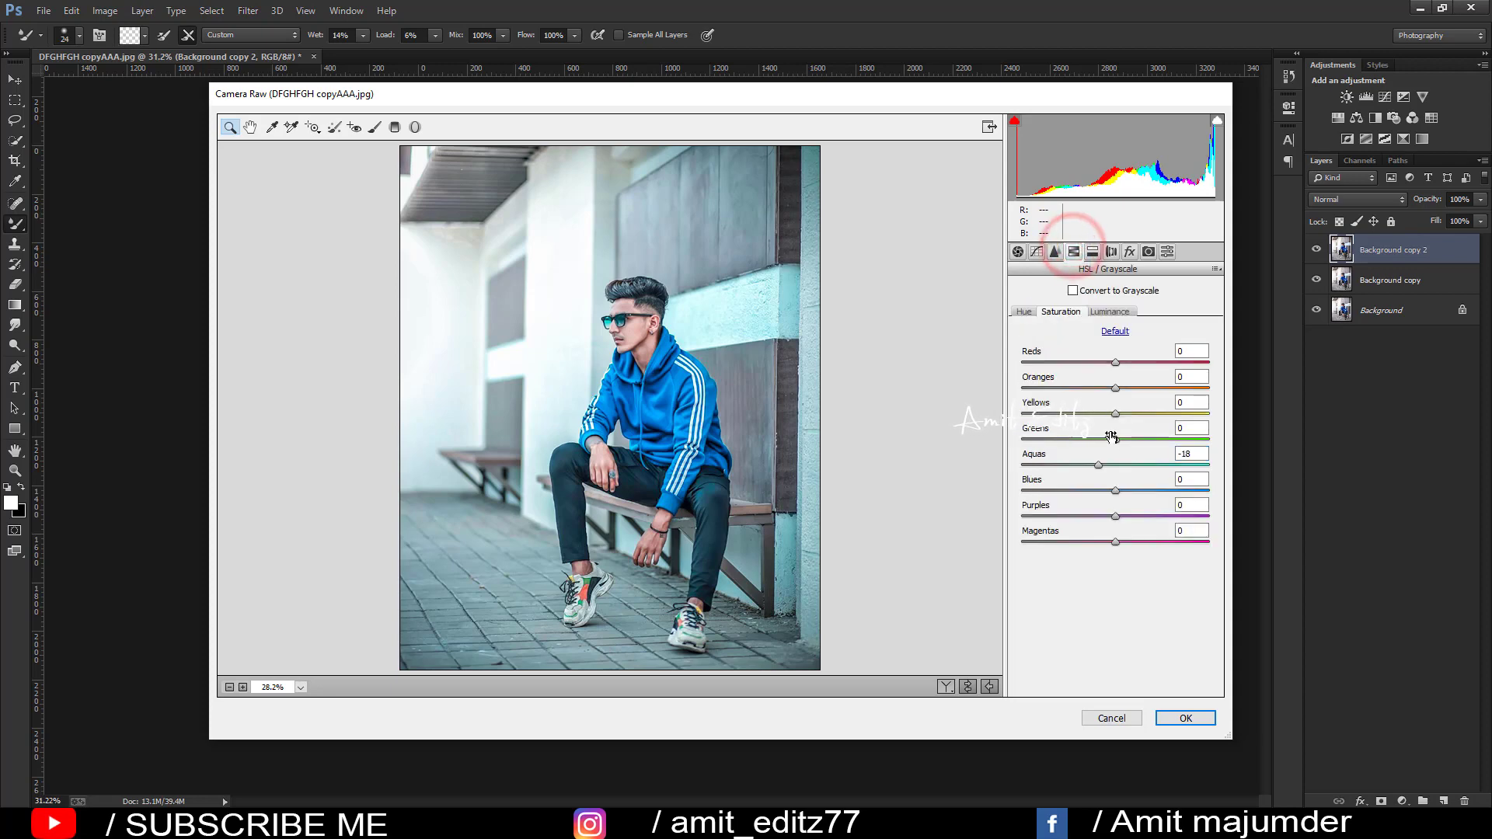
pyautogui.moveTo(1115, 463); pyautogui.dragTo(1046, 464)
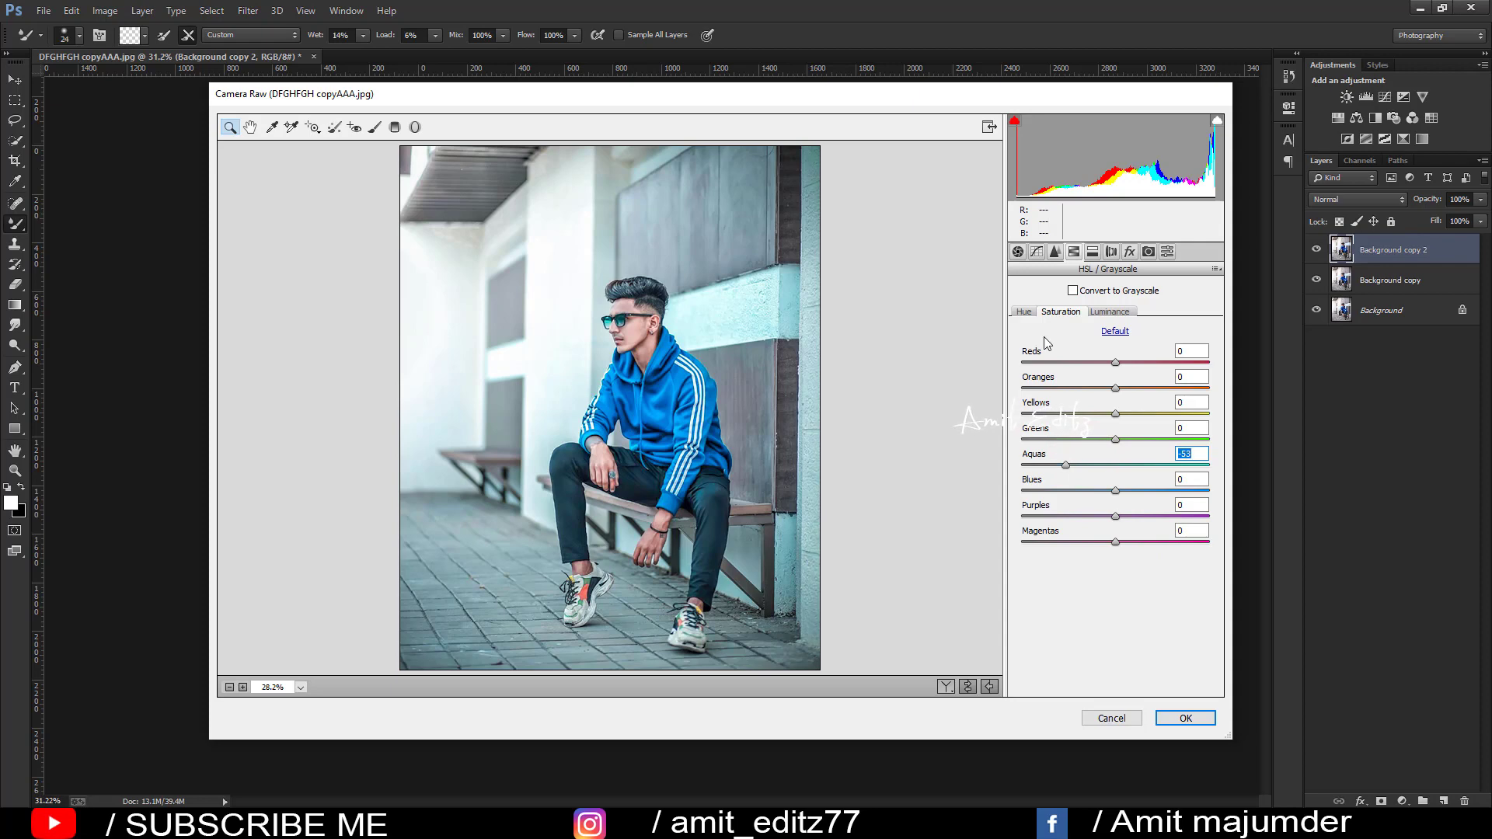
pyautogui.click(1106, 314)
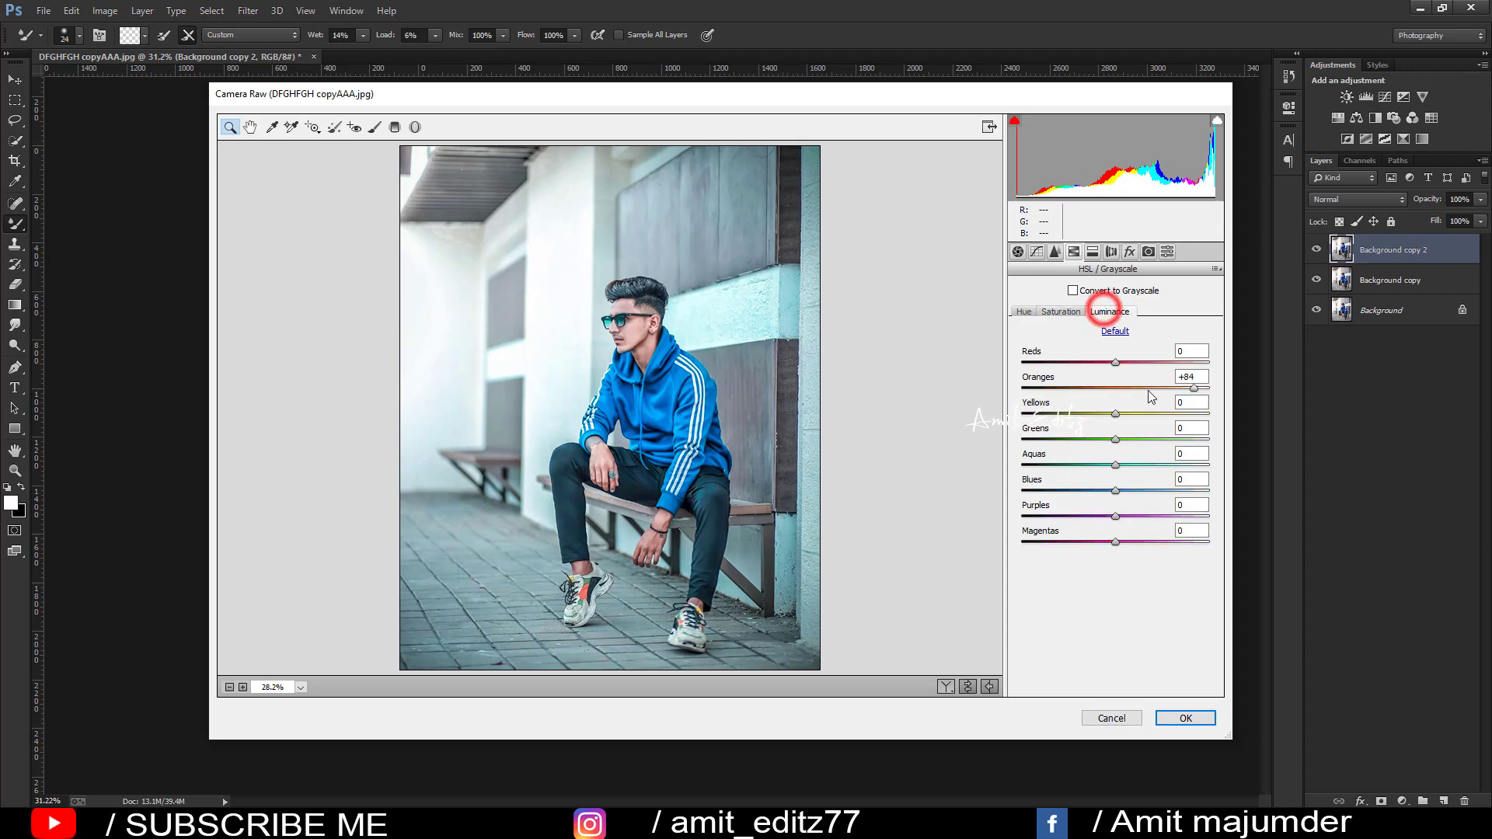
pyautogui.click(1198, 387)
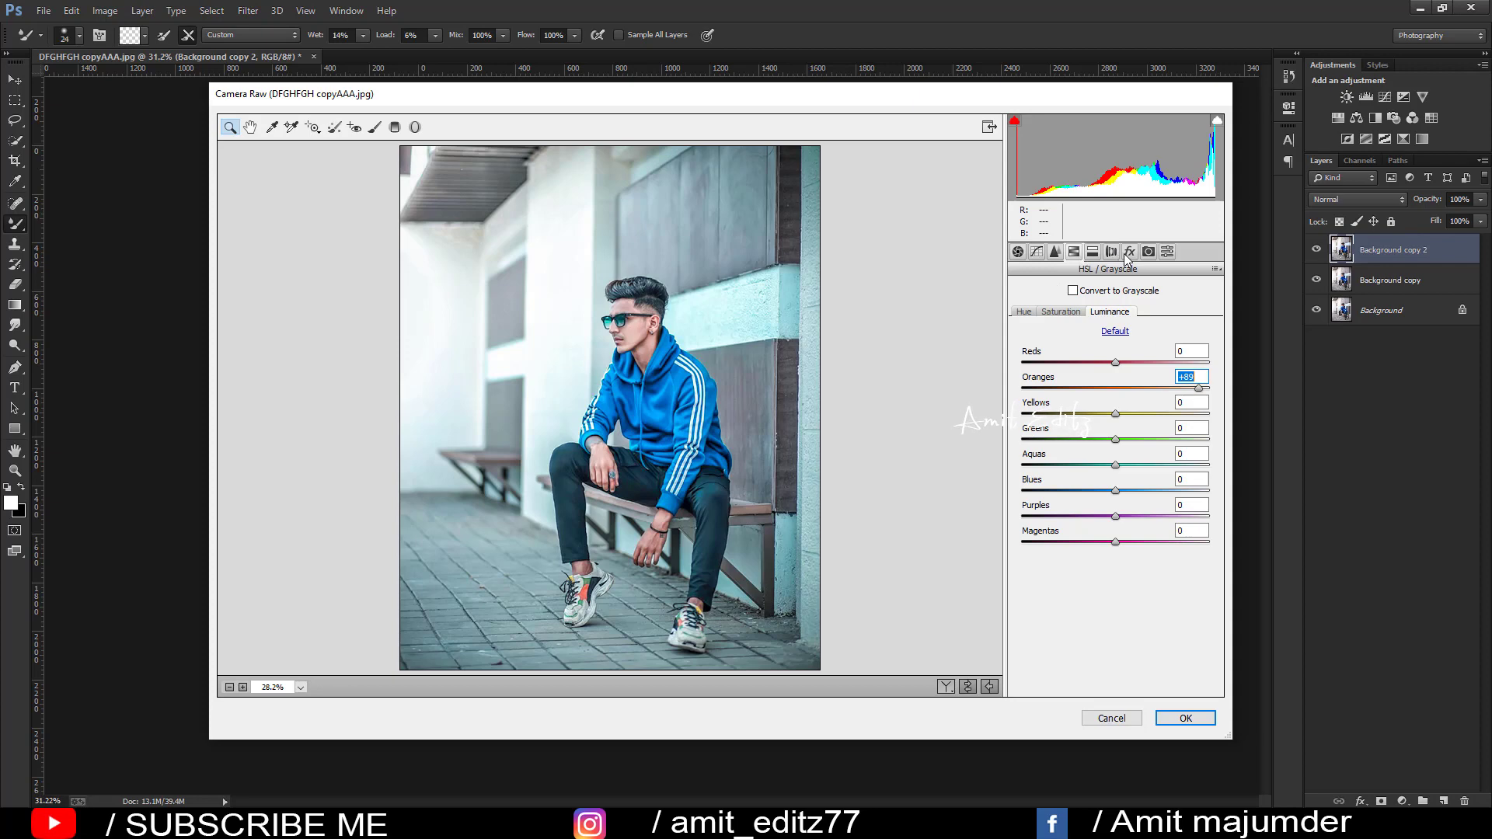
# In Basic, keep Temperature at -12 and lift Shadows to +50.
pyautogui.click(1018, 252)
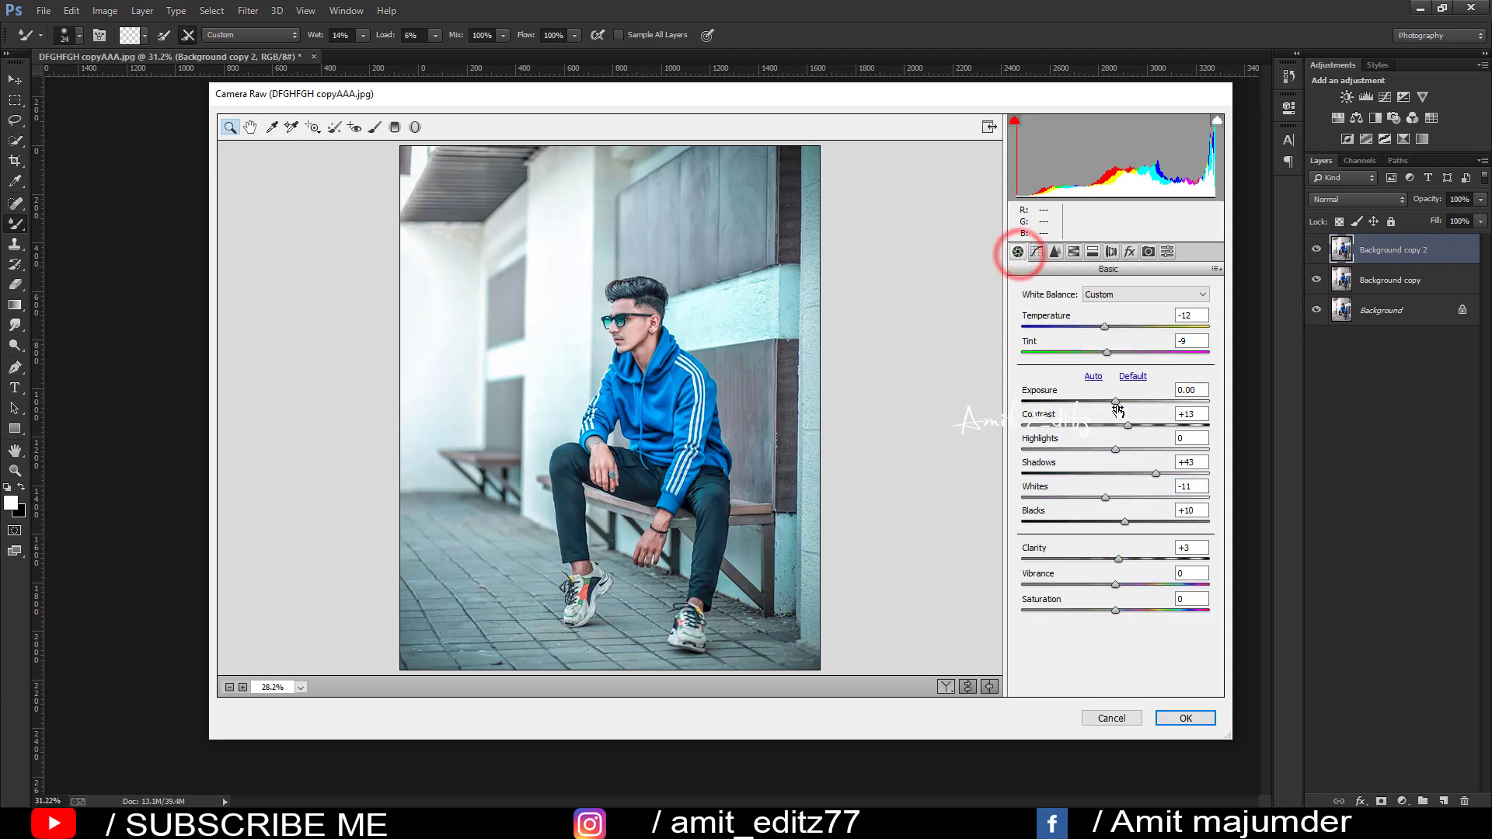
pyautogui.moveTo(1103, 332); pyautogui.dragTo(1107, 332)
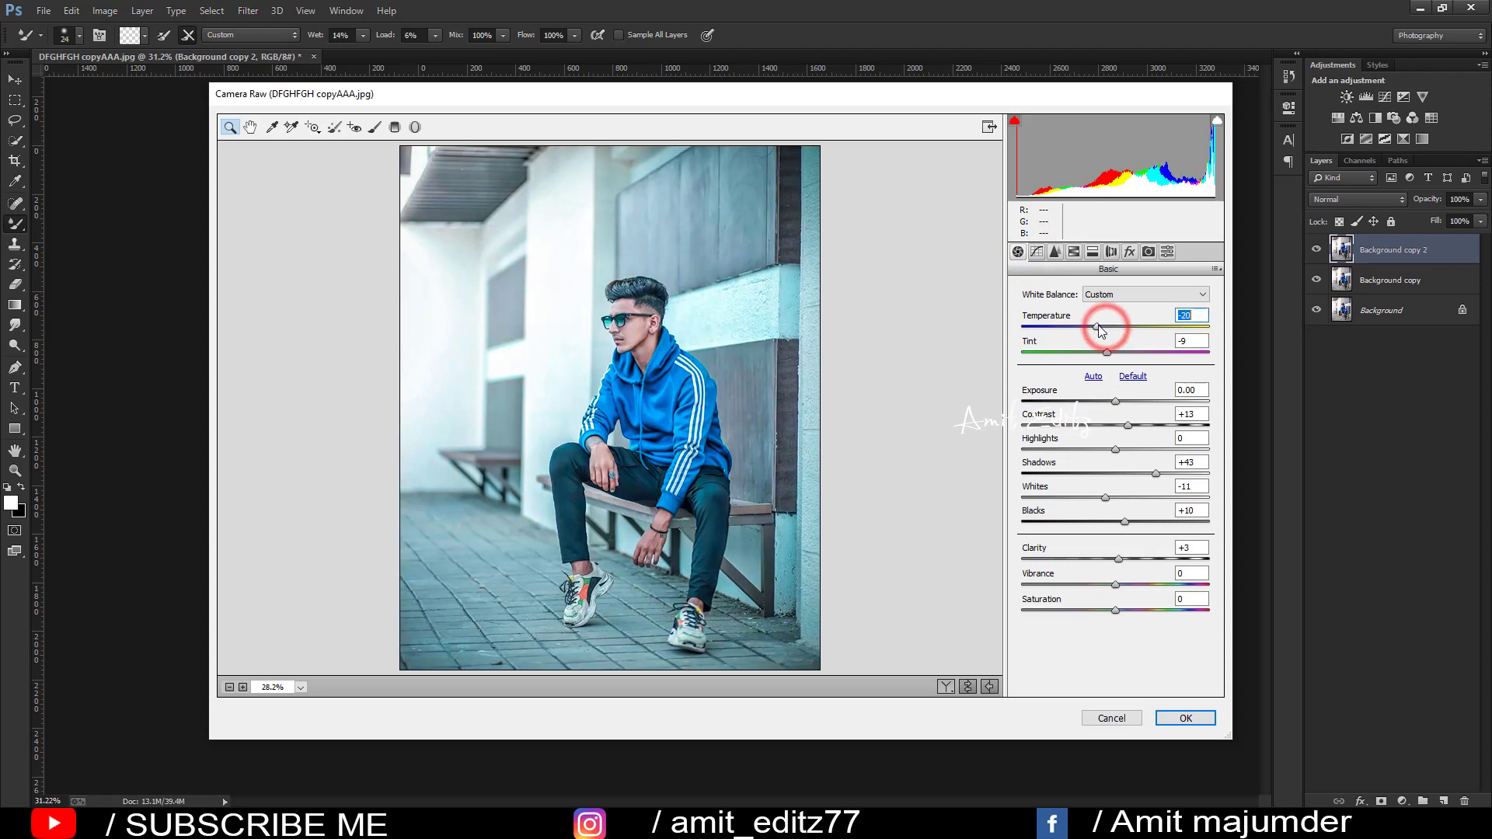
pyautogui.moveTo(1106, 327); pyautogui.dragTo(1107, 330)
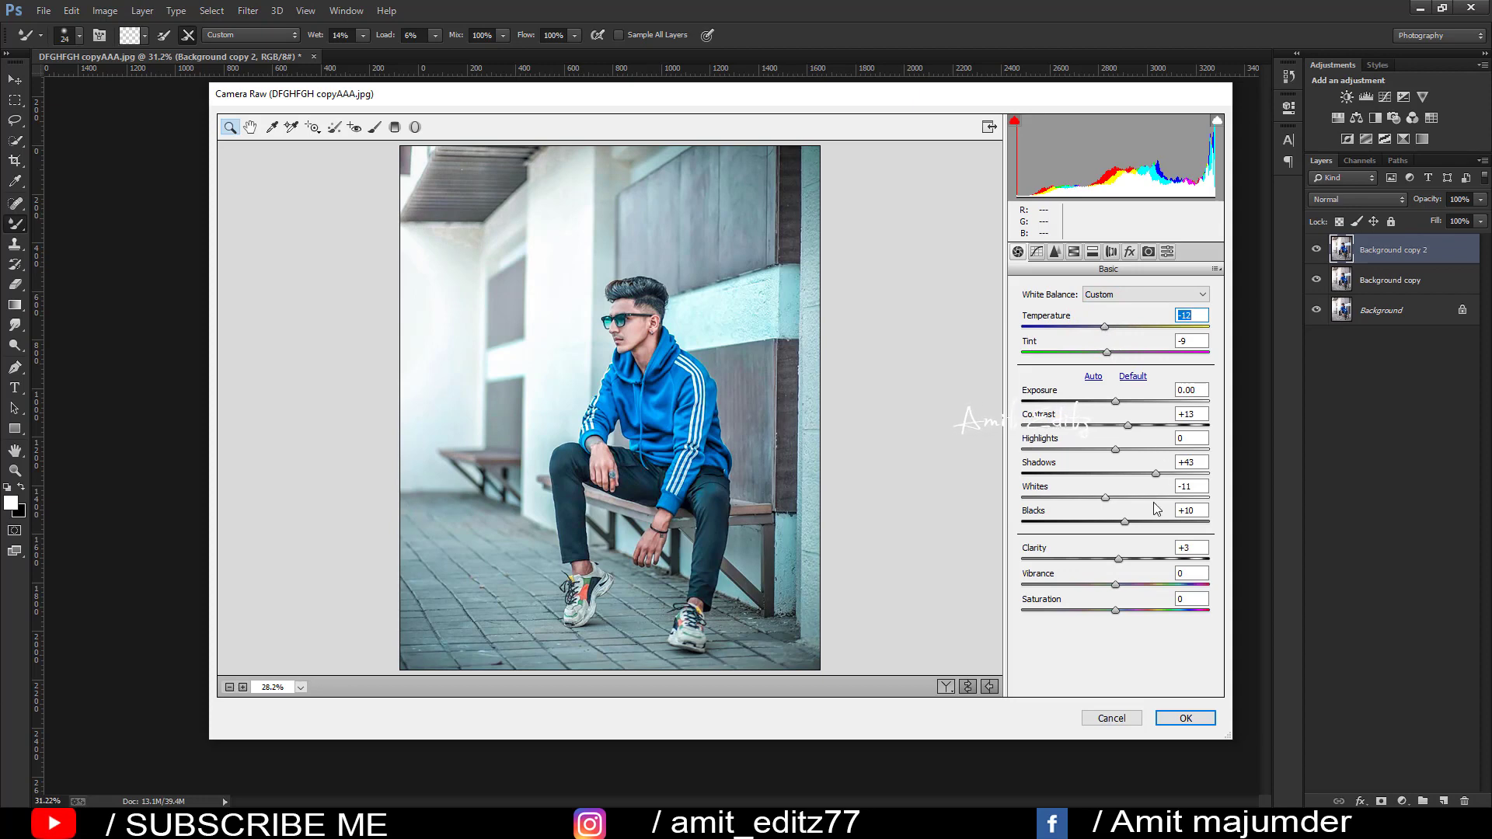
pyautogui.moveTo(1155, 474)
pyautogui.mouseDown()
pyautogui.moveTo(1180, 478)
pyautogui.moveTo(1161, 474)
pyautogui.mouseUp()
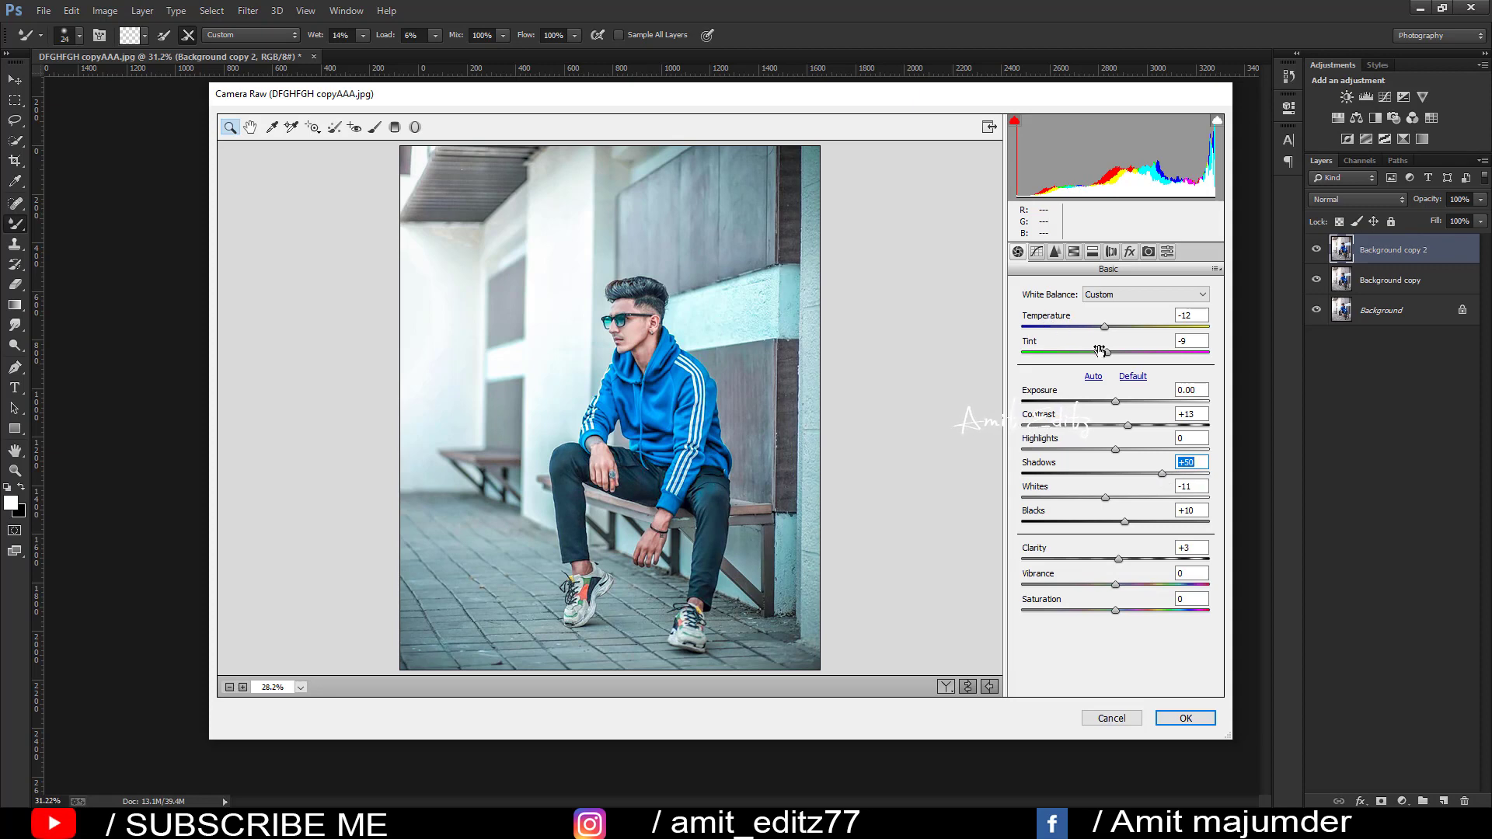
# Shift the split-toning highlight hue and move Green Primary Hue to a negative value.
pyautogui.click(1091, 252)
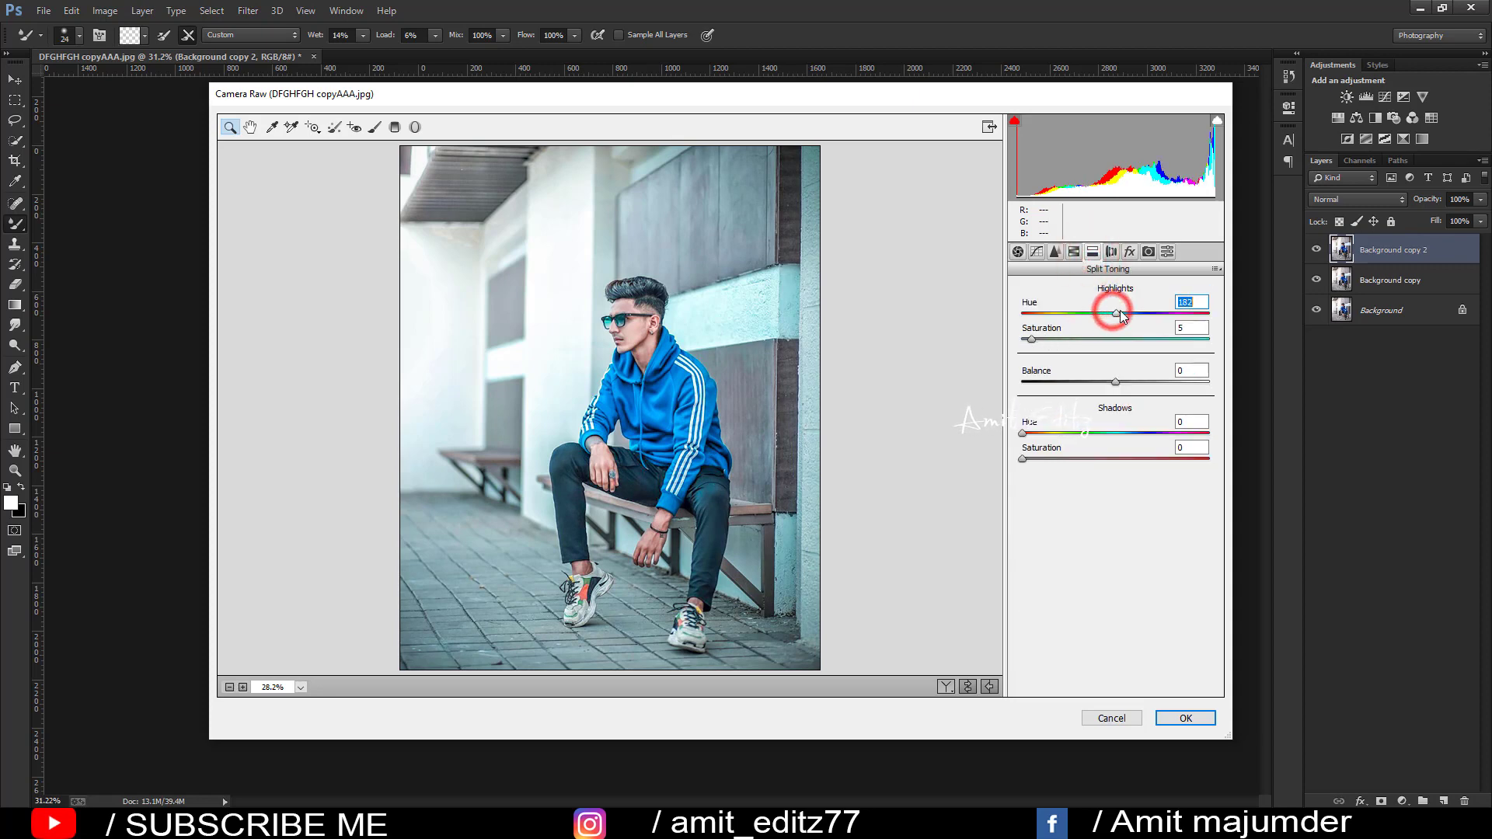
pyautogui.moveTo(1115, 314)
pyautogui.mouseDown()
pyautogui.moveTo(1074, 313)
pyautogui.moveTo(1122, 316)
pyautogui.moveTo(1098, 312)
pyautogui.mouseUp()
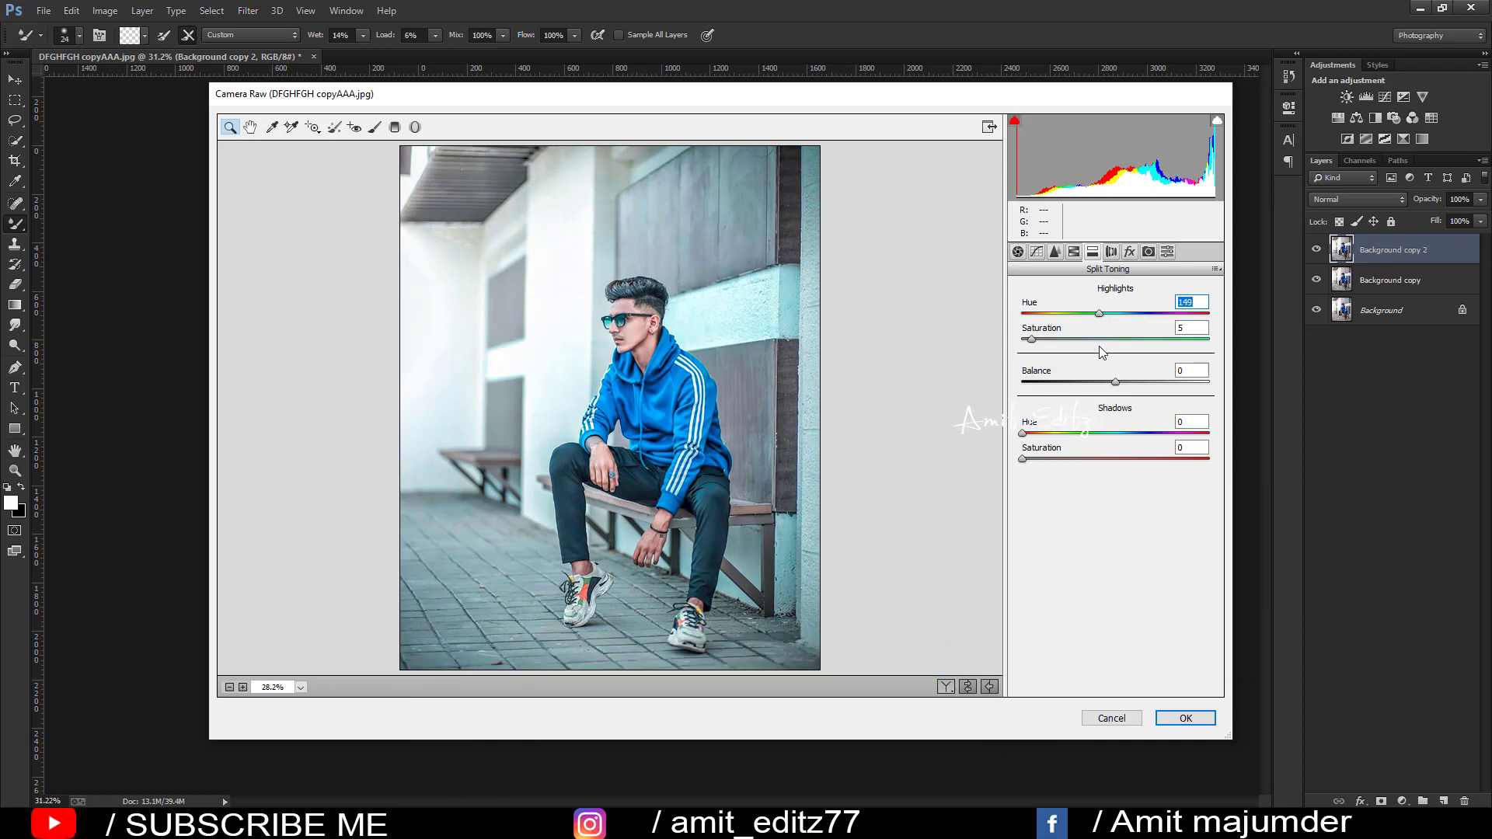
pyautogui.click(1148, 251)
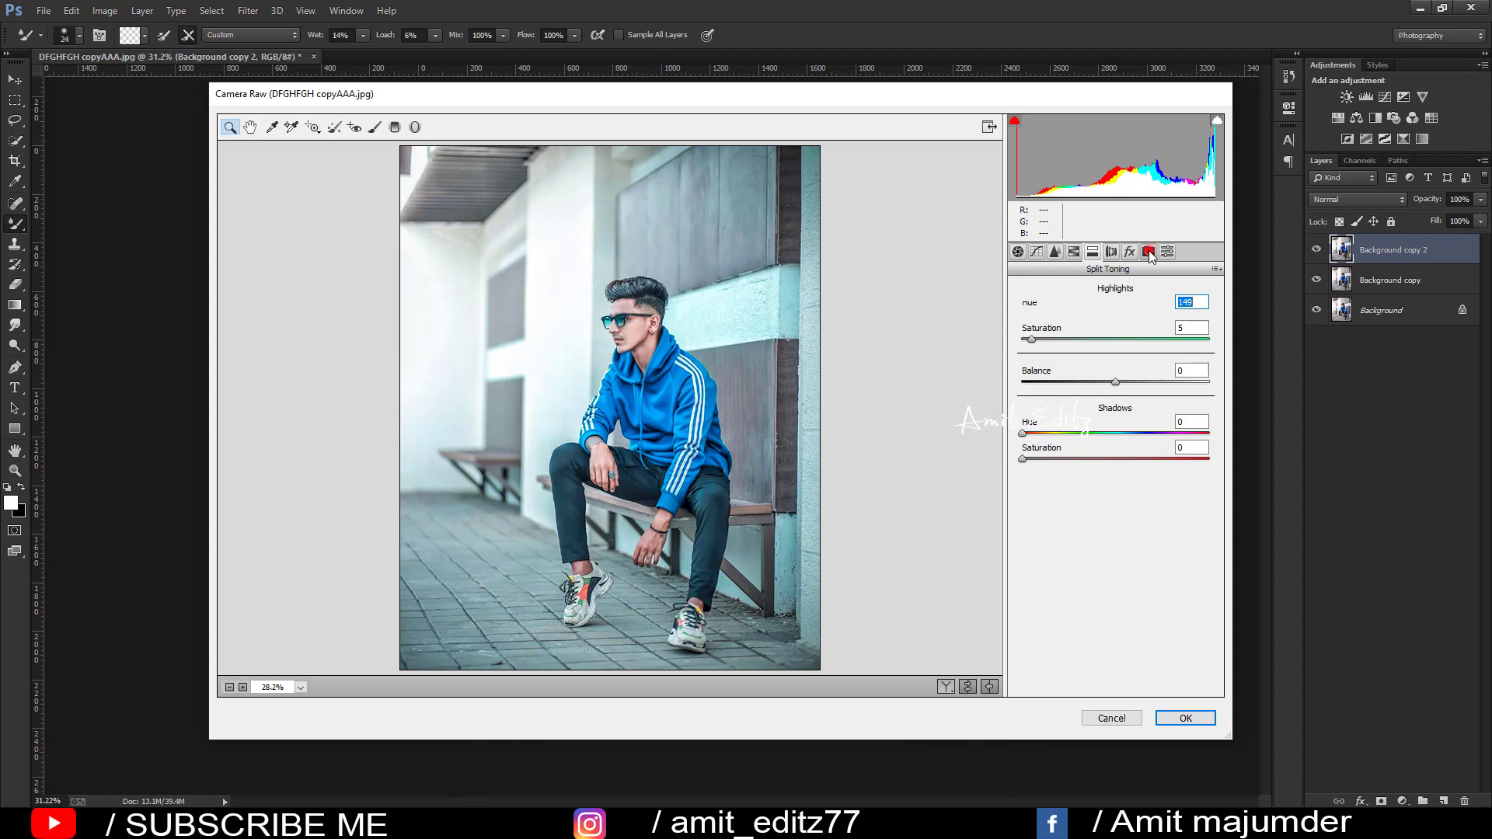
pyautogui.moveTo(1125, 472); pyautogui.dragTo(1165, 472)
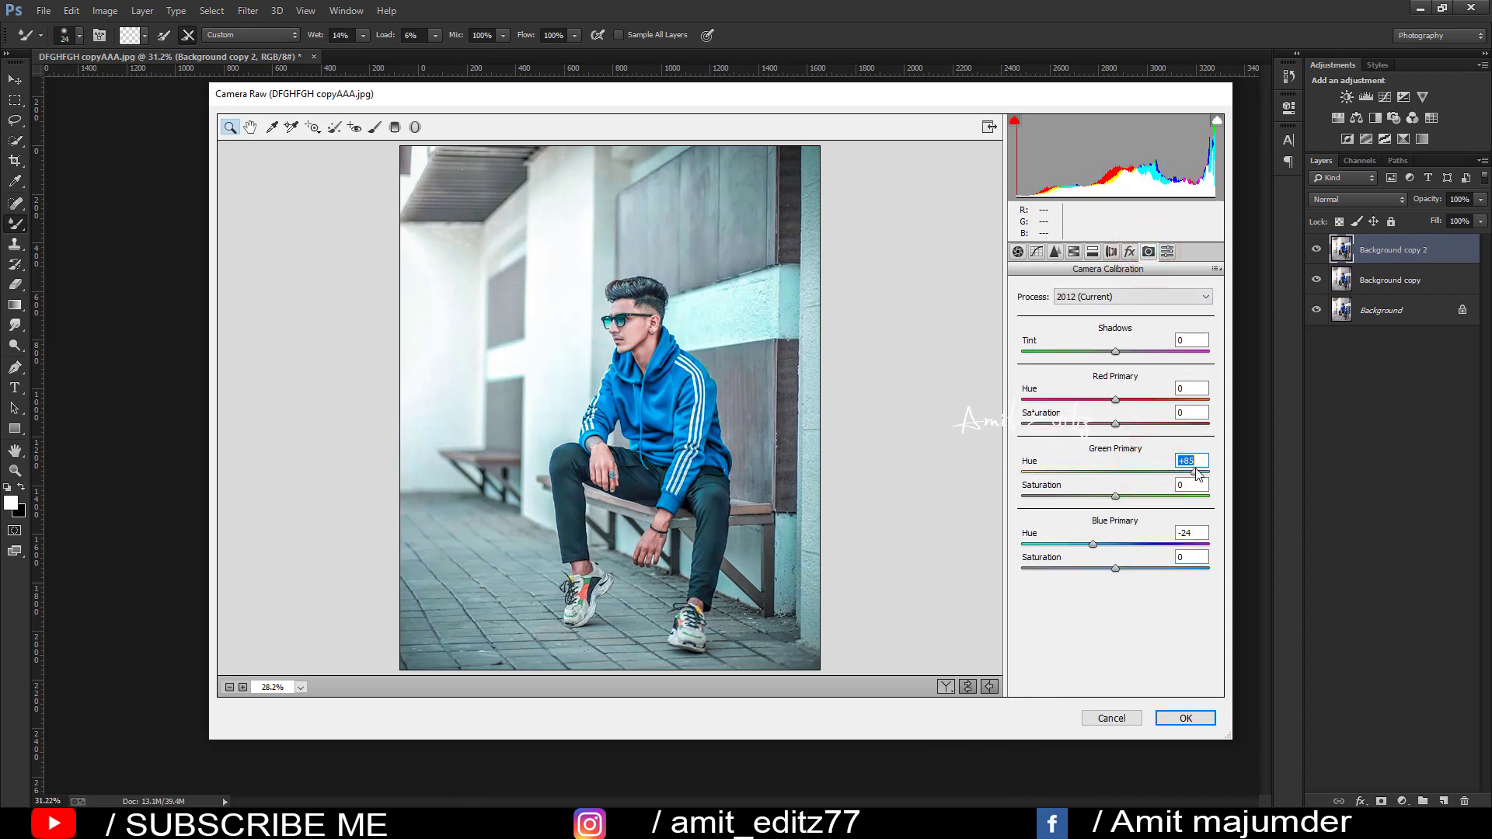
pyautogui.moveTo(1197, 474)
pyautogui.mouseDown()
pyautogui.moveTo(1027, 477)
pyautogui.moveTo(1132, 489)
pyautogui.moveTo(1153, 471)
pyautogui.mouseUp()
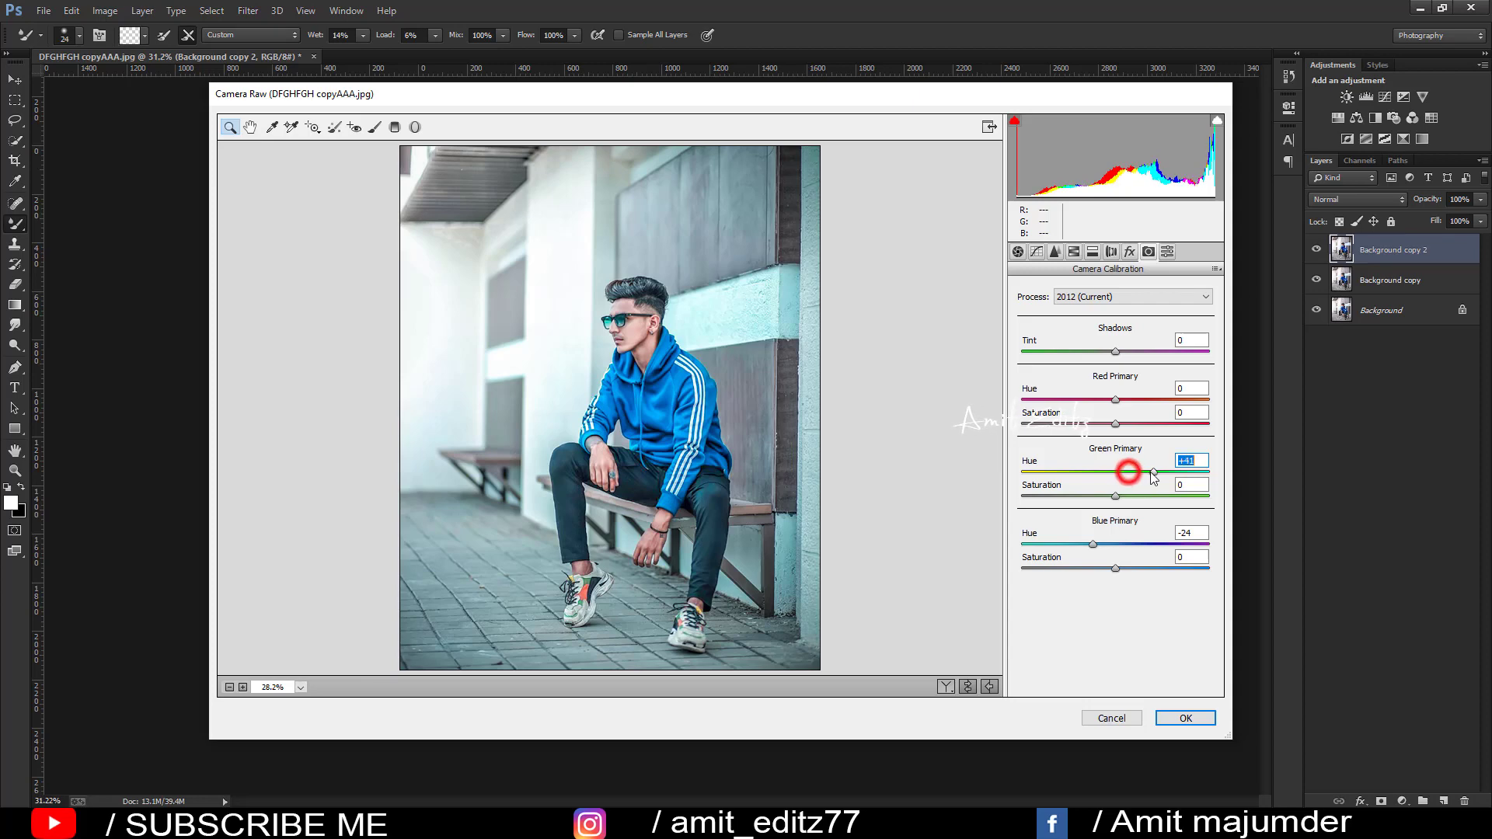
# Brighten the aqua luminance and desaturate Greens to -46 and Aquas to -55.
pyautogui.click(1090, 252)
pyautogui.click(1073, 252)
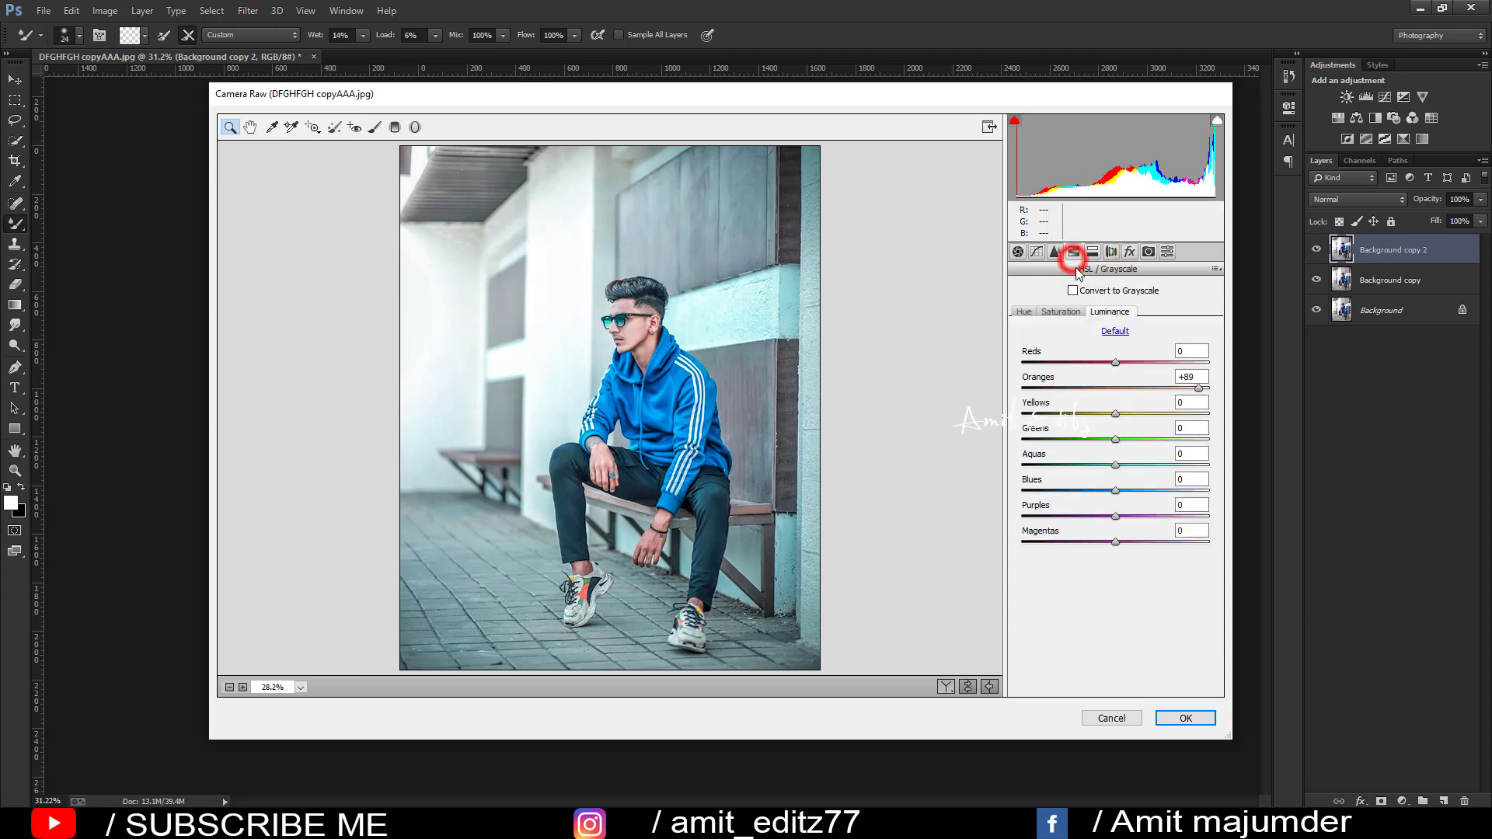
pyautogui.moveTo(1115, 464)
pyautogui.mouseDown()
pyautogui.moveTo(1167, 464)
pyautogui.moveTo(1127, 465)
pyautogui.moveTo(1161, 465)
pyautogui.moveTo(1152, 439)
pyautogui.moveTo(1072, 439)
pyautogui.moveTo(1075, 458)
pyautogui.mouseUp()
pyautogui.click(1060, 312)
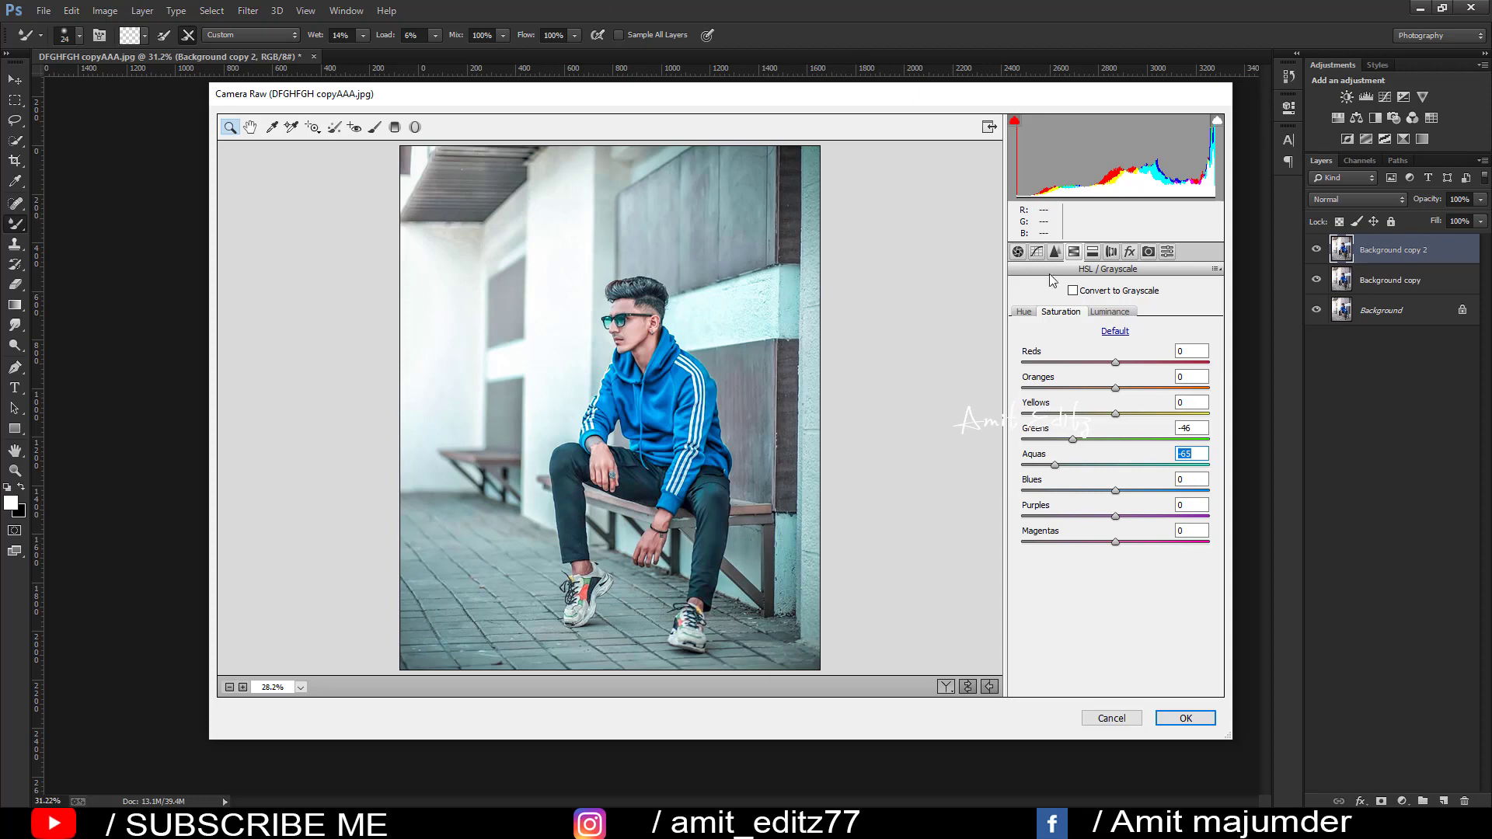
# Set Blacks +100, Vibrance +12 and Saturation -5.
pyautogui.click(1017, 251)
pyautogui.moveTo(1105, 515); pyautogui.dragTo(1128, 522)
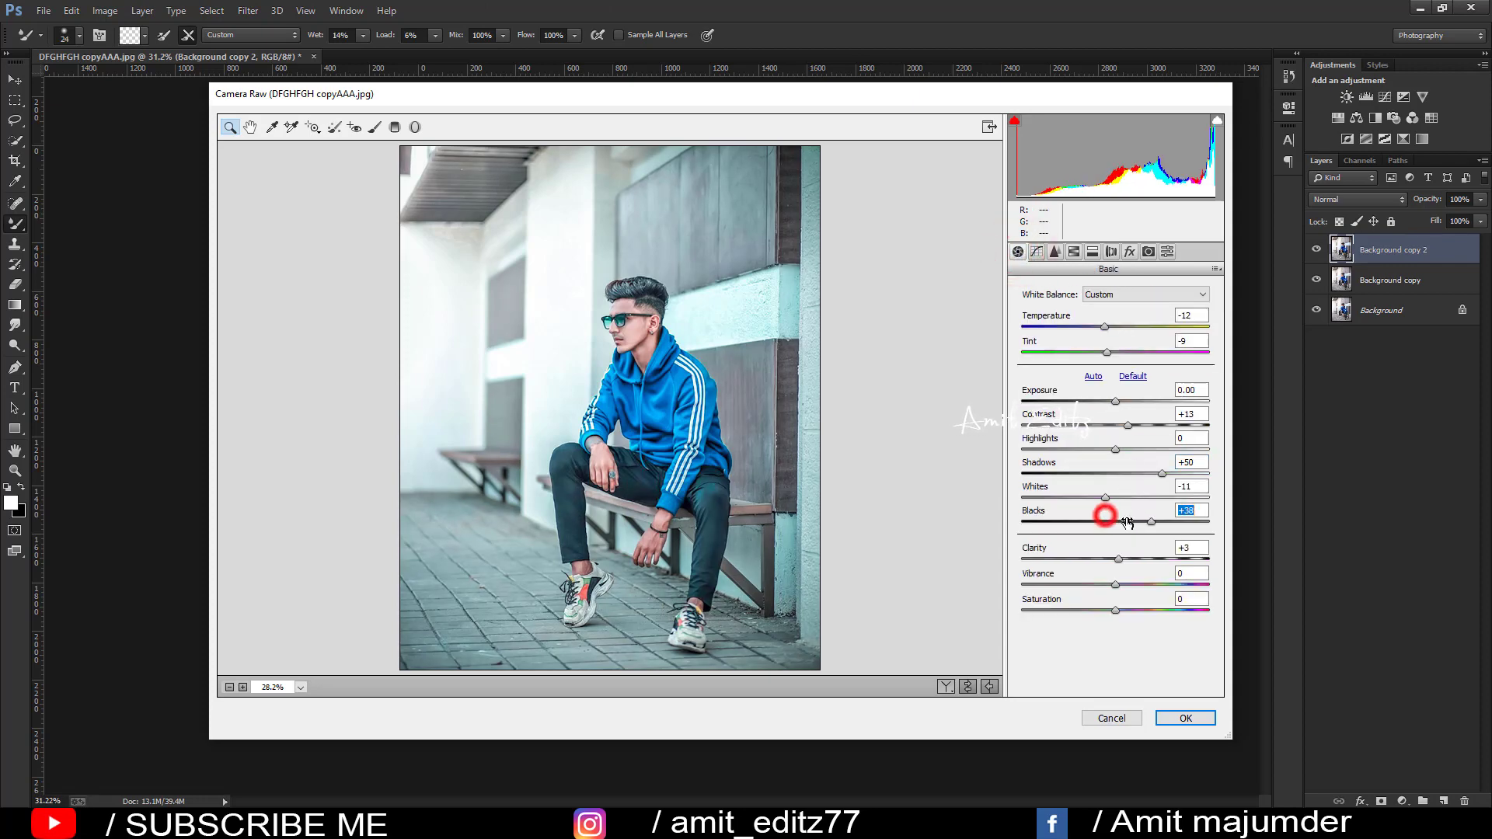
pyautogui.moveTo(1114, 585); pyautogui.dragTo(1114, 610)
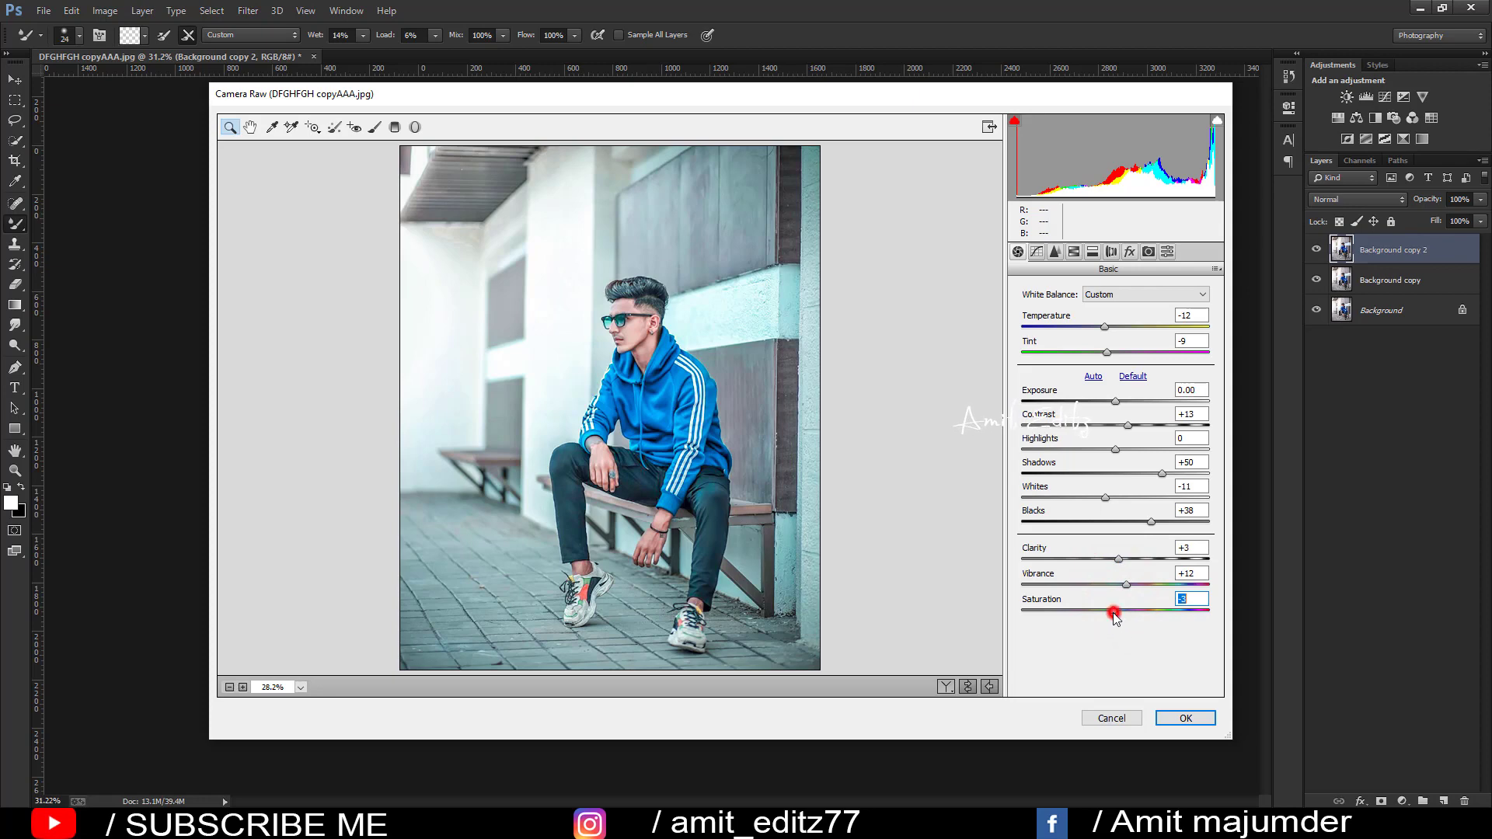
pyautogui.moveTo(1114, 612); pyautogui.dragTo(1110, 611)
pyautogui.moveTo(1152, 522); pyautogui.dragTo(1183, 521)
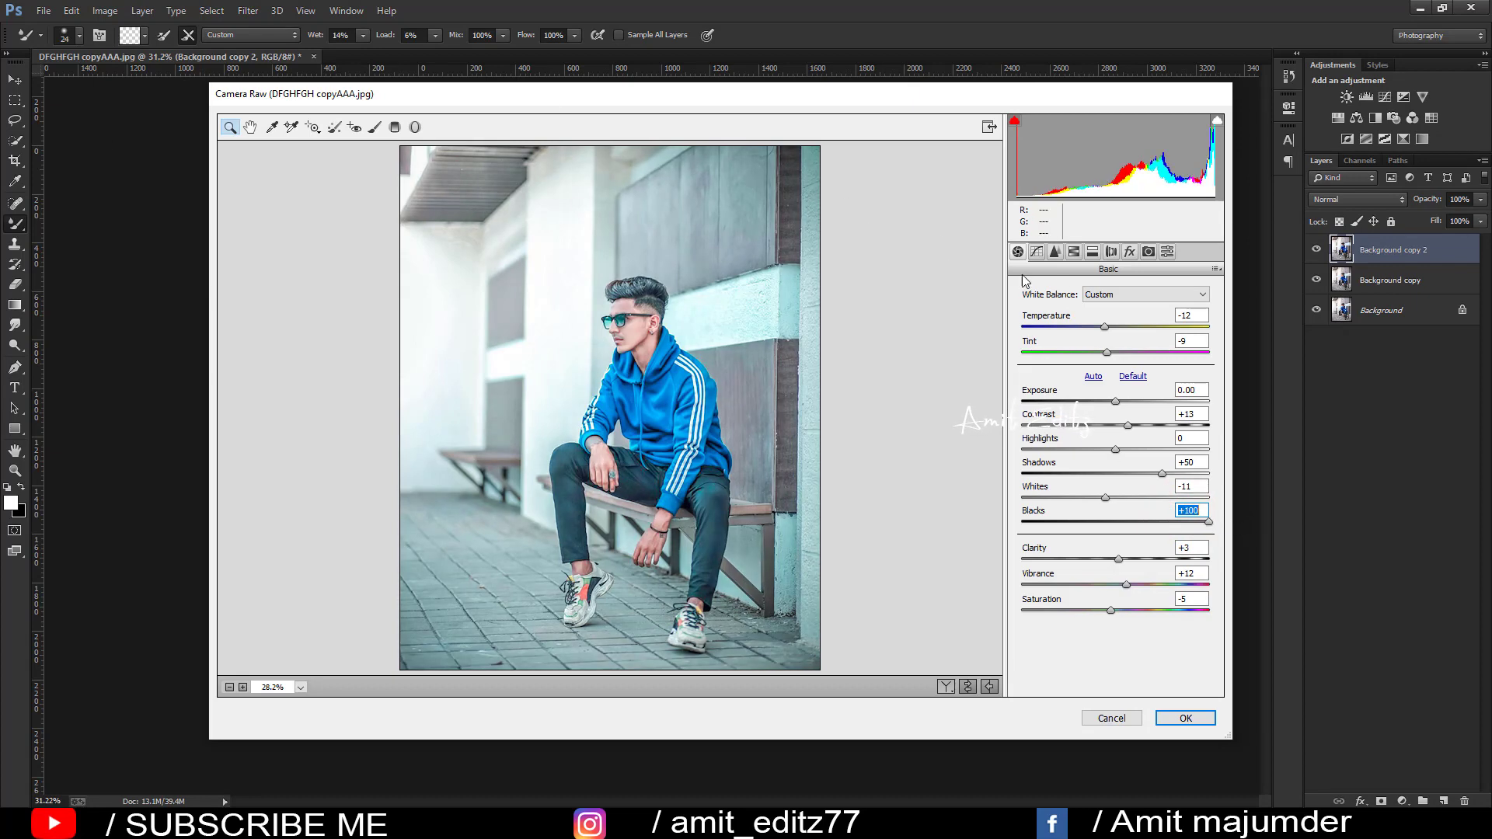
# Save the current Camera Raw settings as an .xmp preset file on the Desktop.
pyautogui.click(1166, 252)
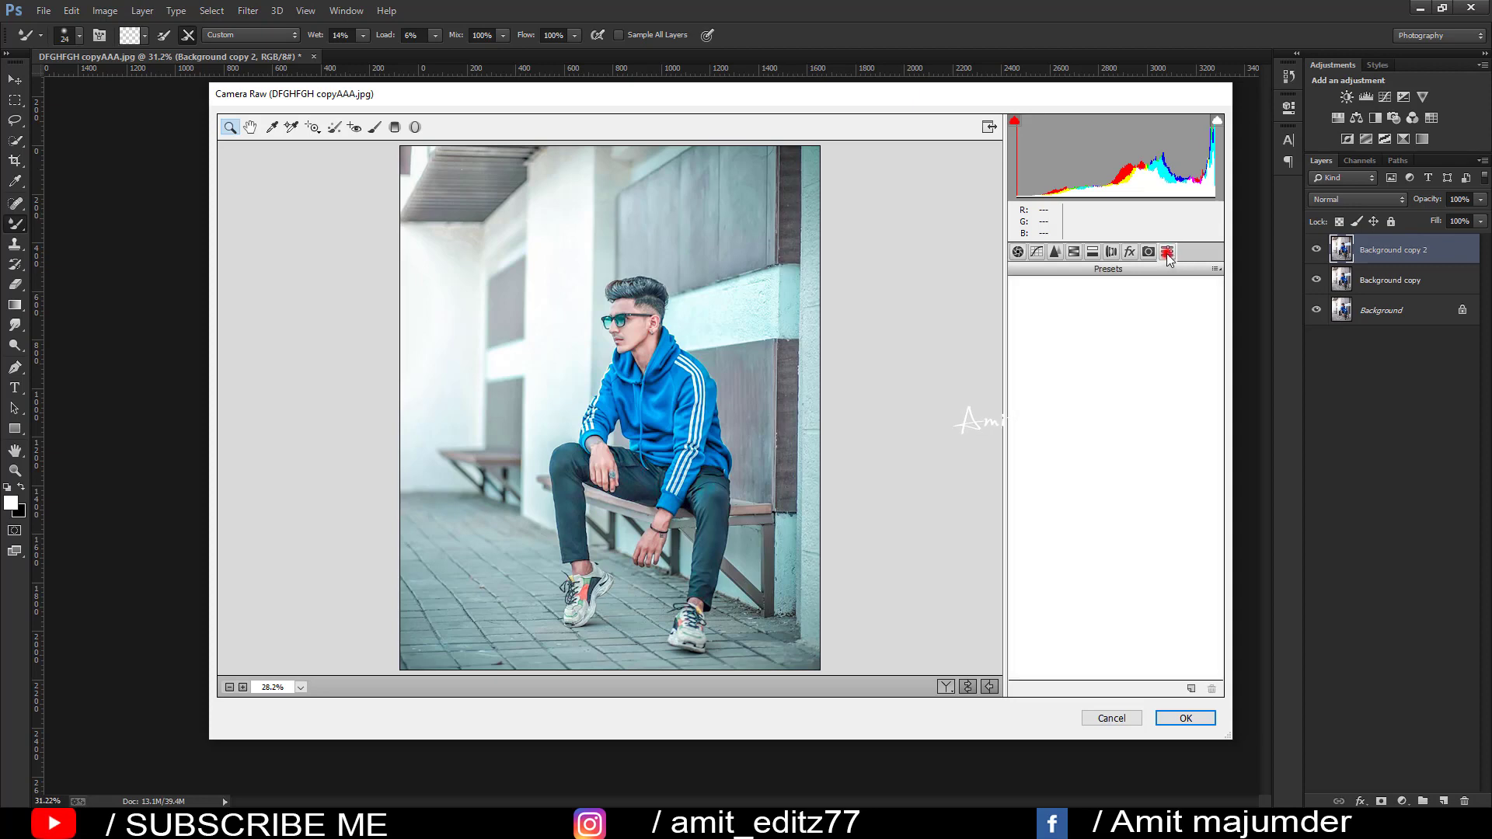
pyautogui.click(1216, 269)
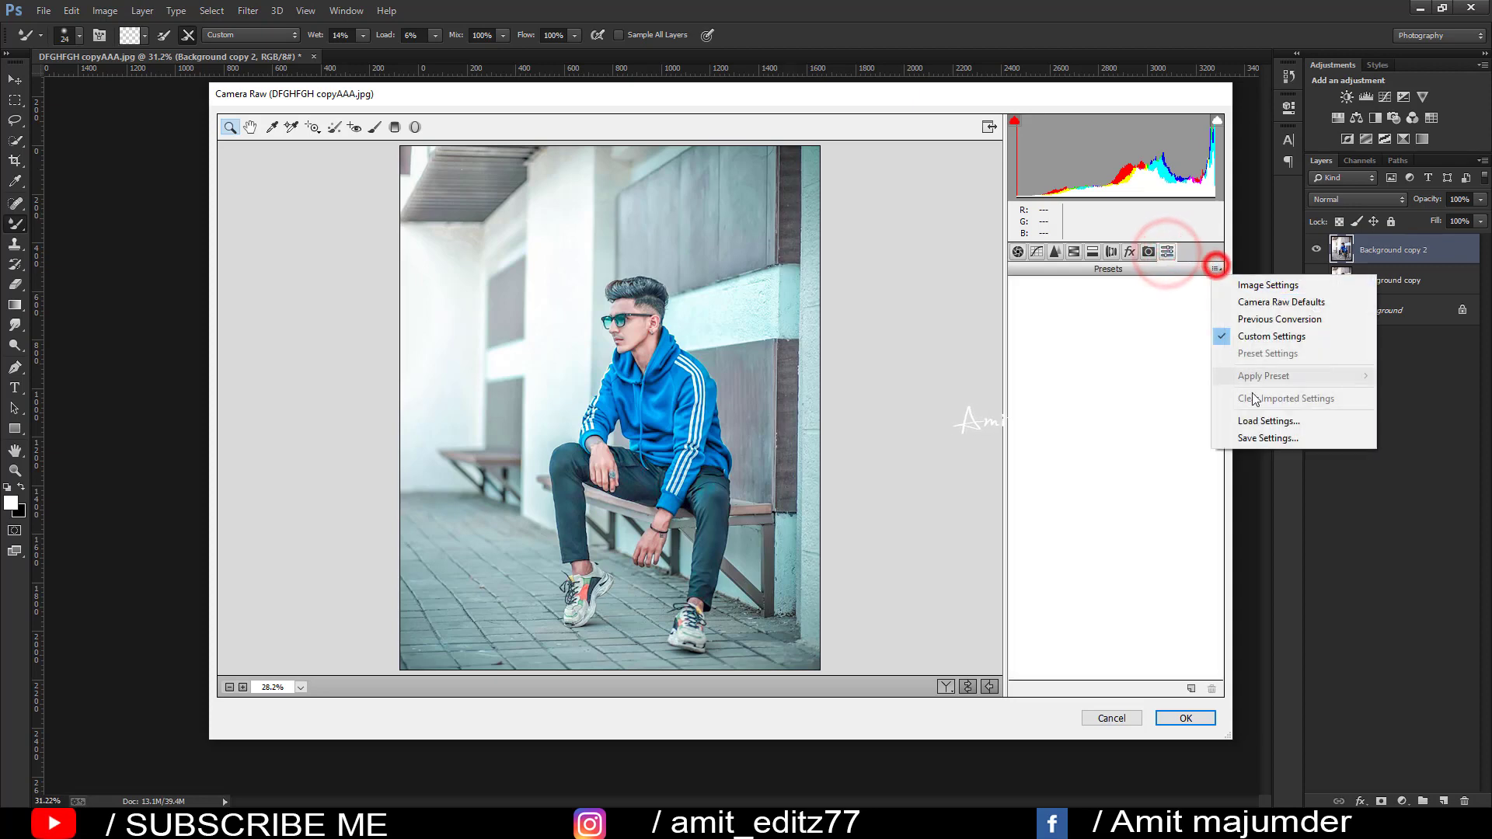
pyautogui.click(1267, 439)
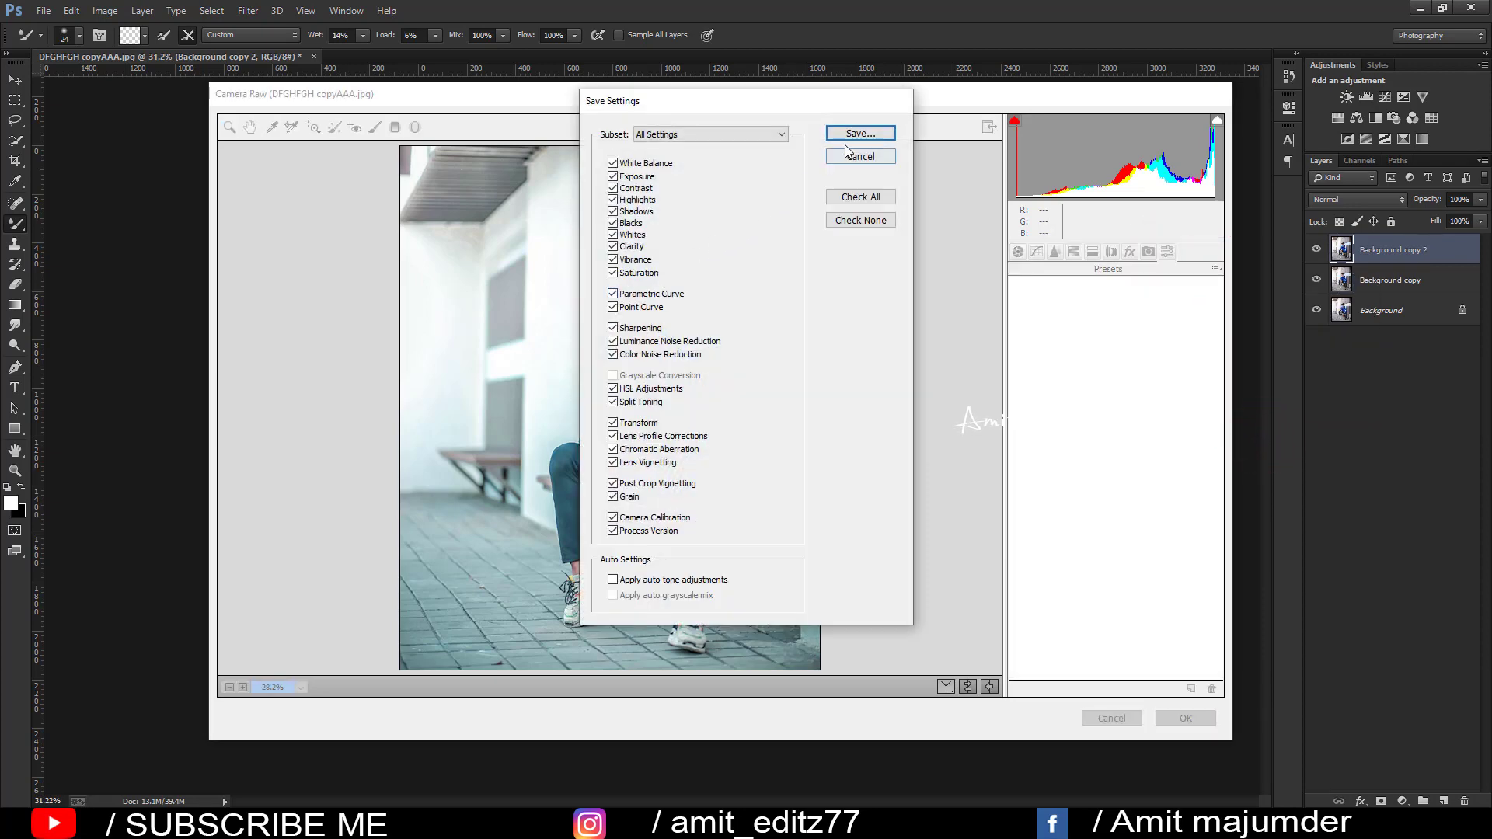
pyautogui.click(861, 133)
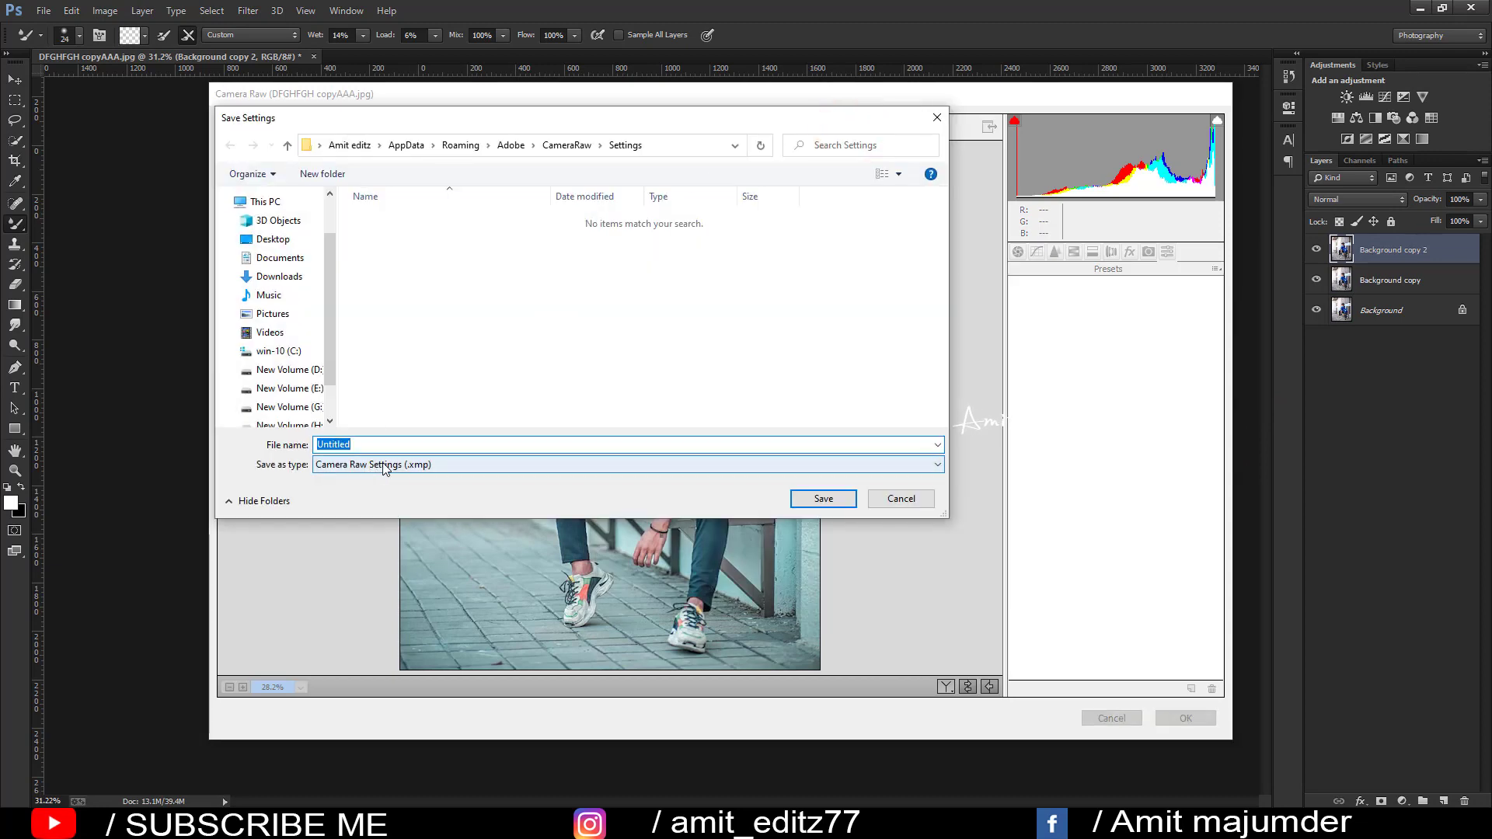
pyautogui.write('v raut vlue preset amit editz')
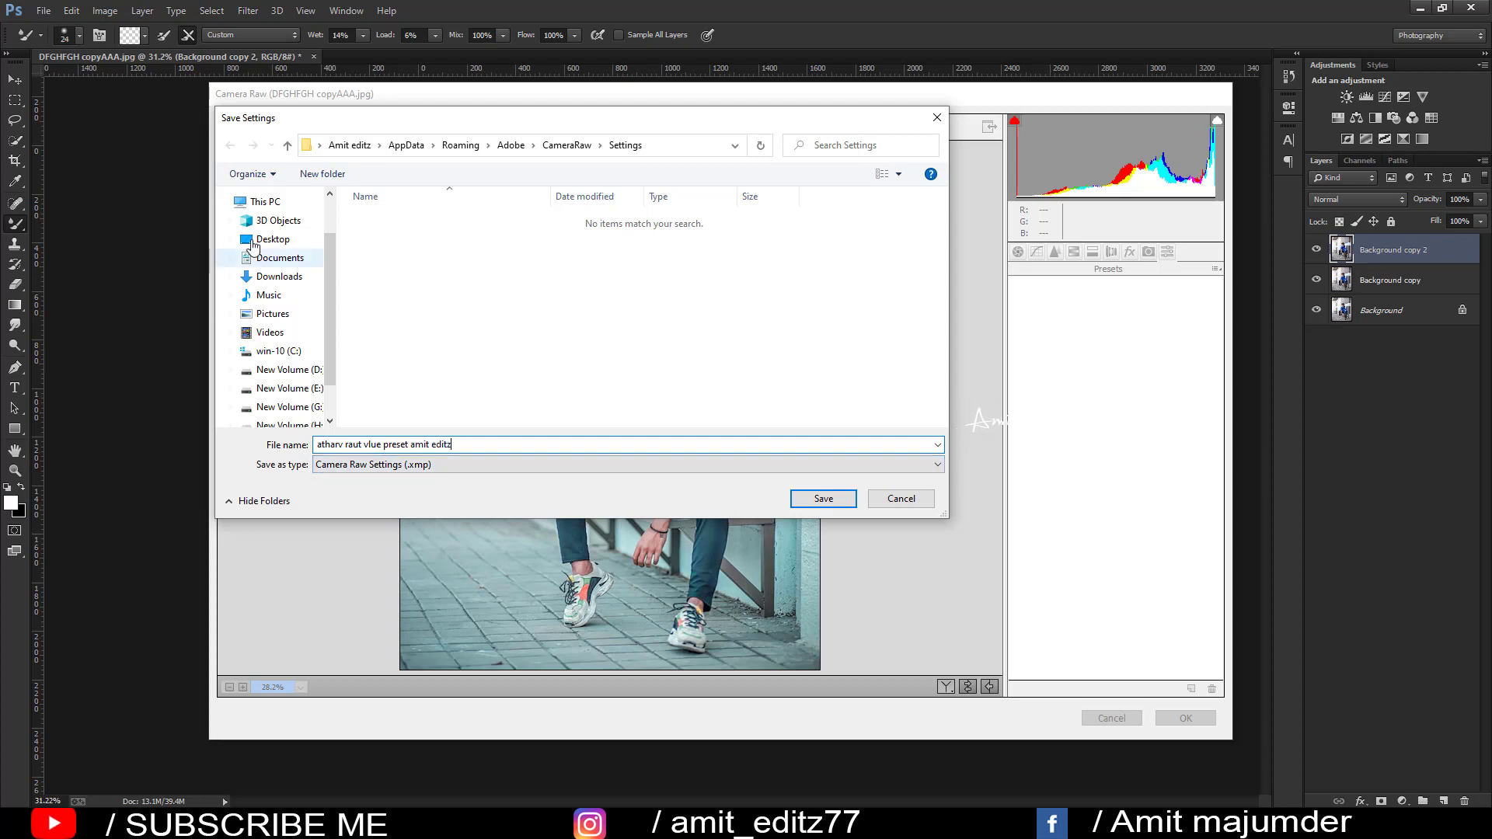
pyautogui.click(268, 239)
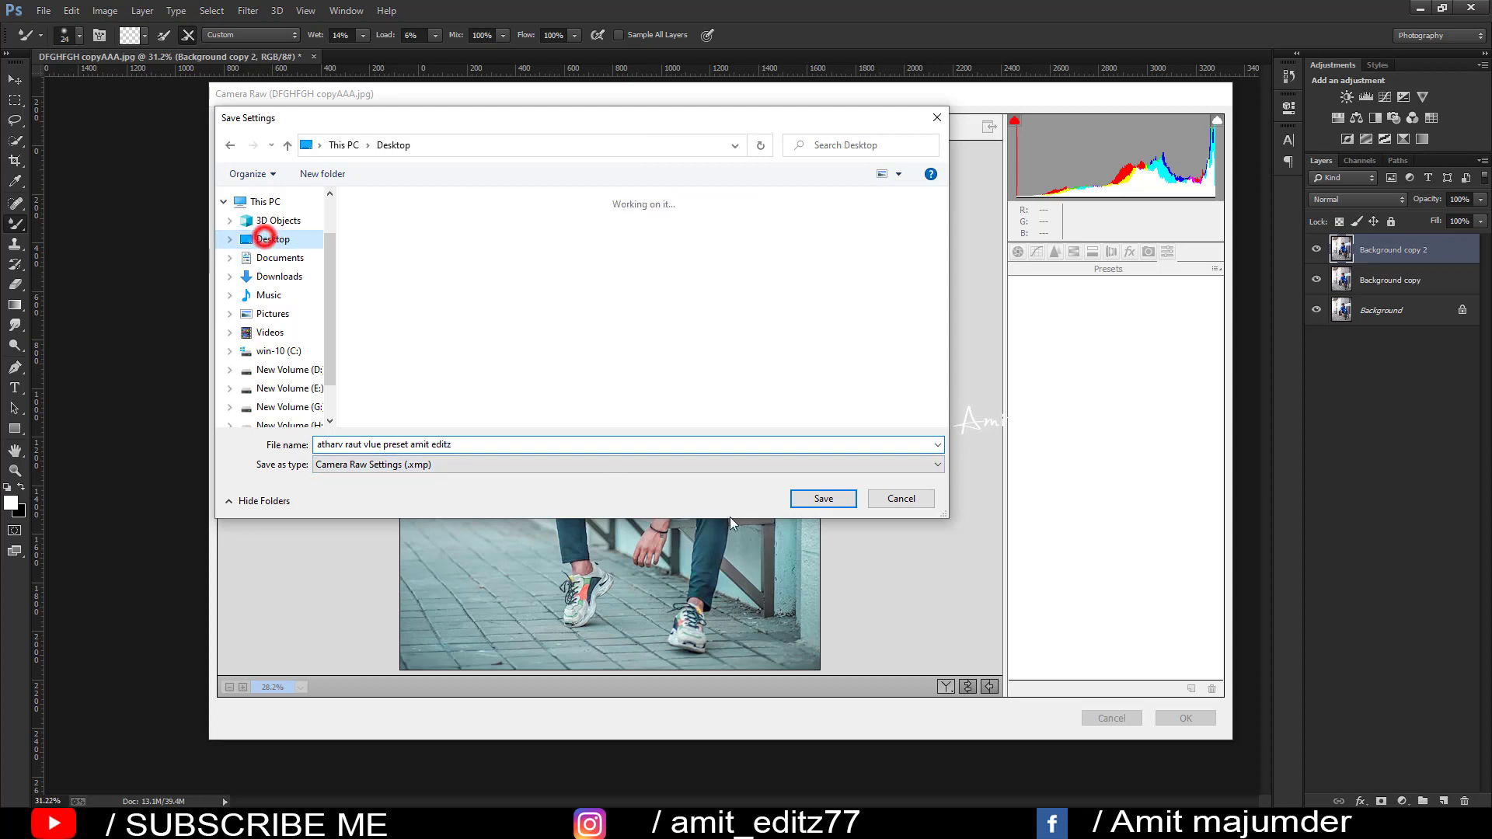
pyautogui.click(816, 499)
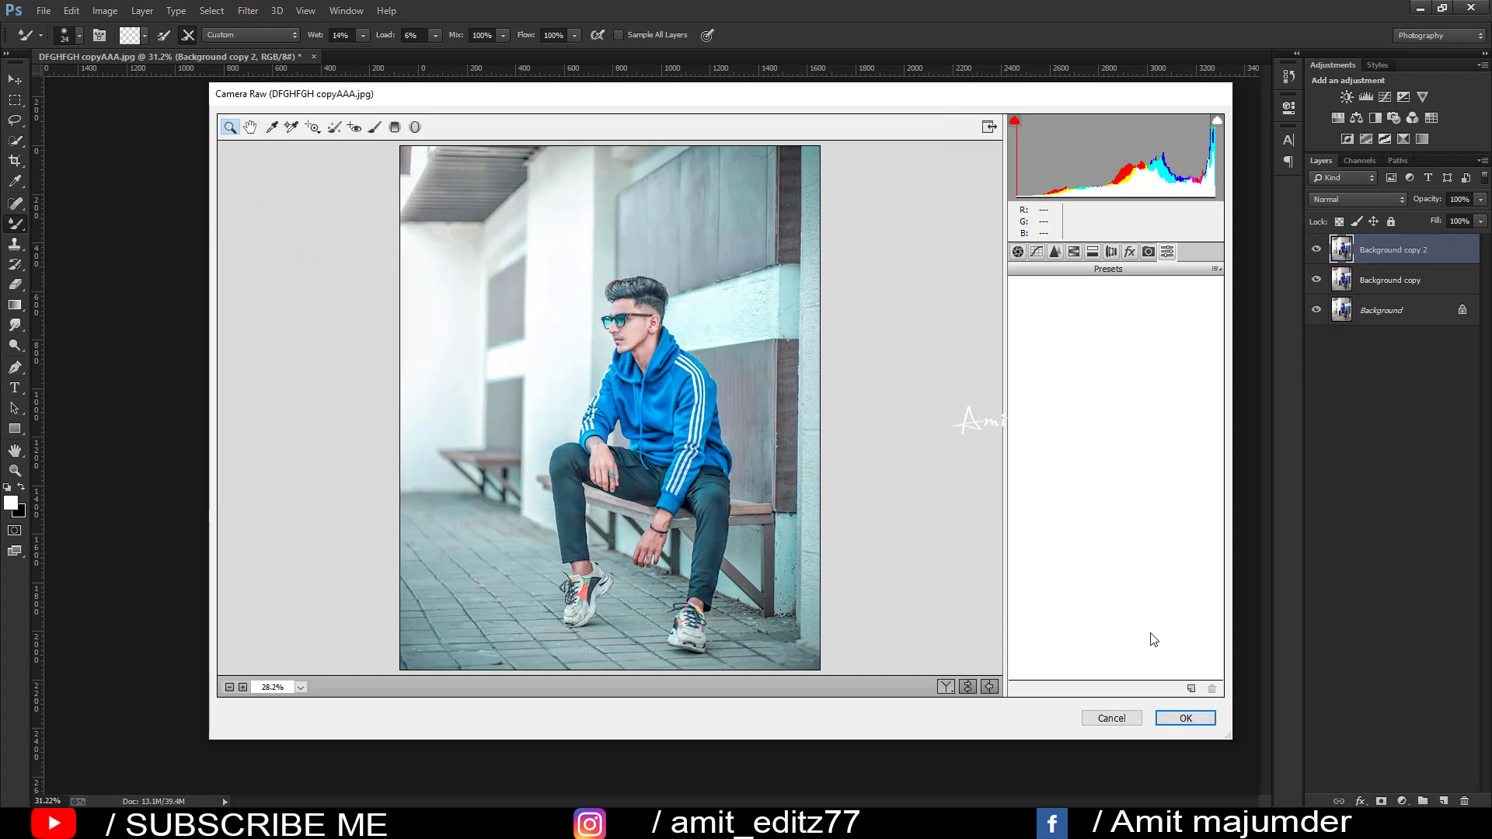
# Apply the Camera Raw grade and open the FGJHGJ.jpg reference photo.
pyautogui.click(1184, 717)
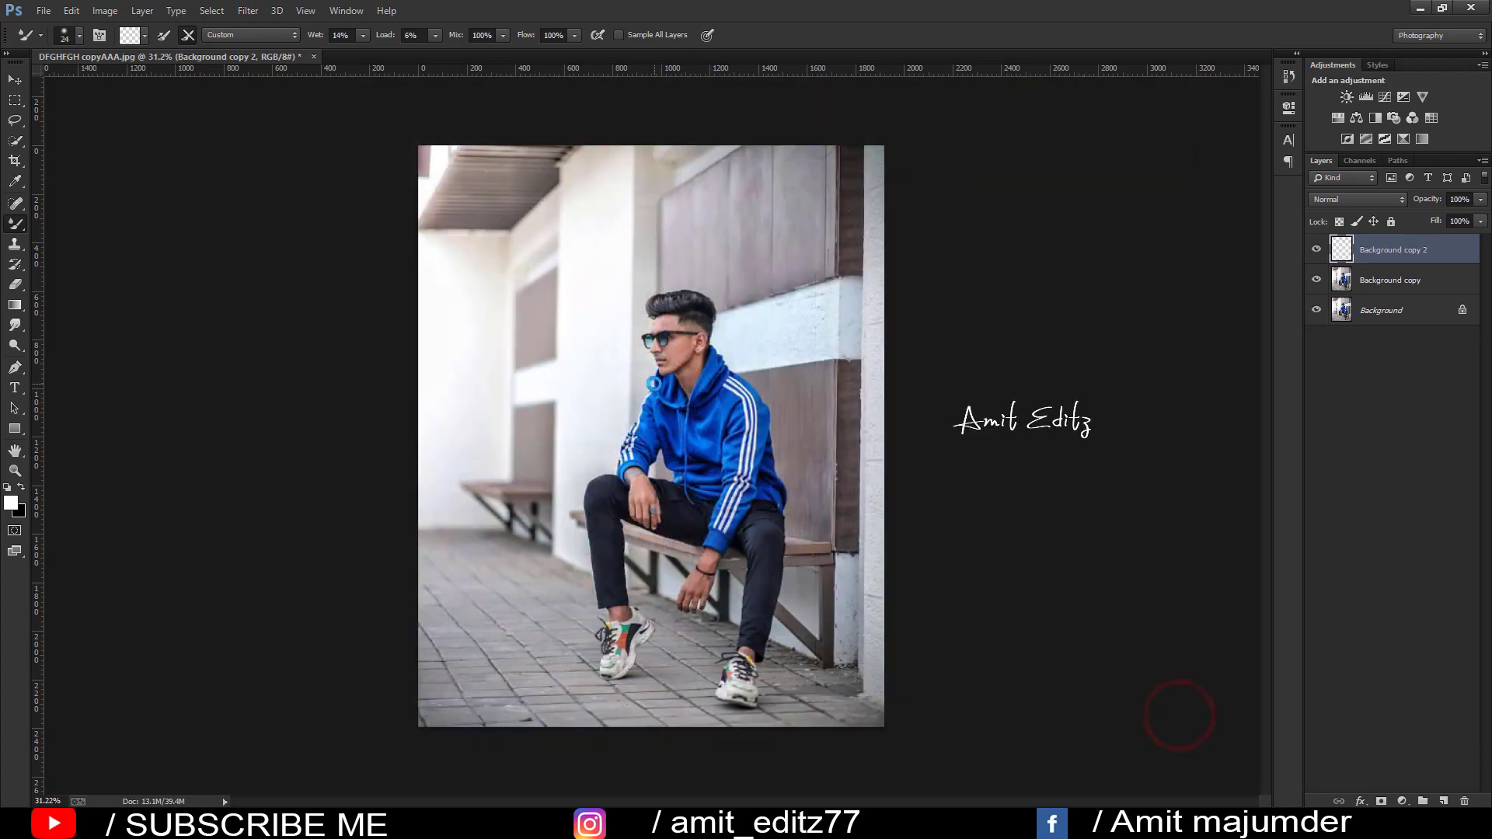
pyautogui.click(43, 15)
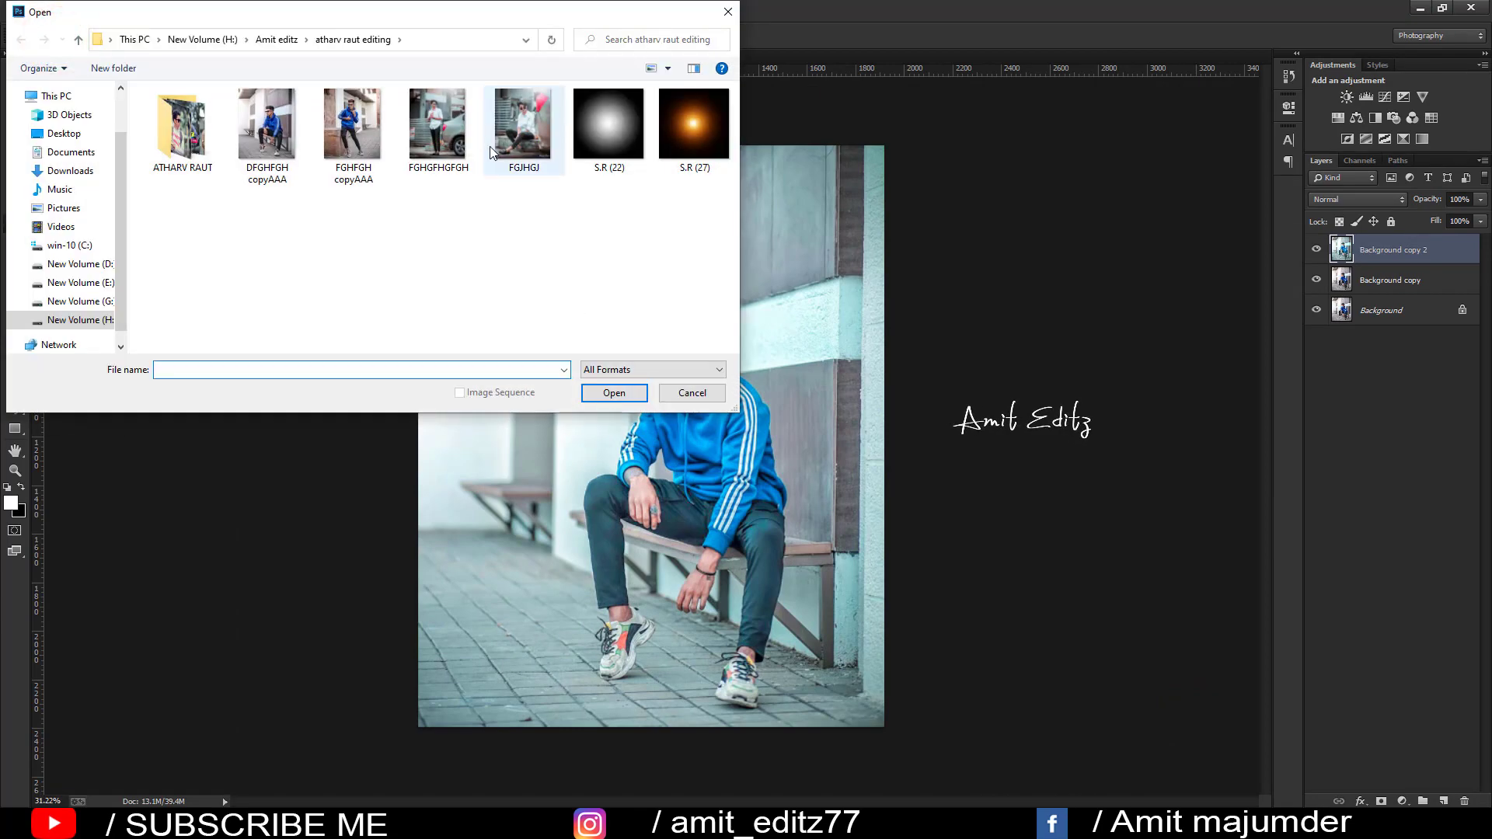
pyautogui.click(503, 140)
pyautogui.click(602, 394)
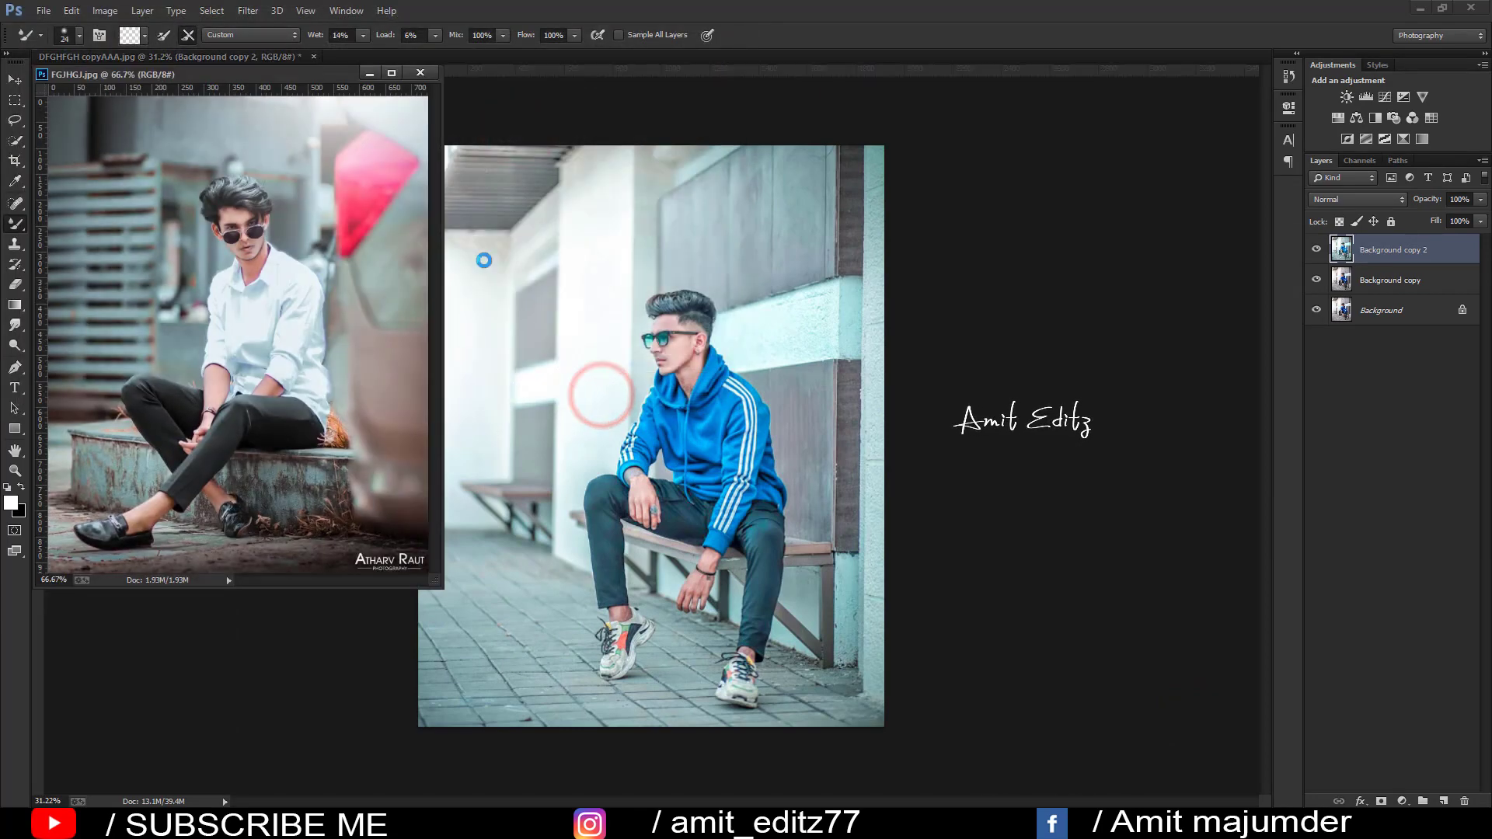
# Move the FGJHGJ reference window beside the portrait.
pyautogui.moveTo(305, 76); pyautogui.dragTo(240, 480)
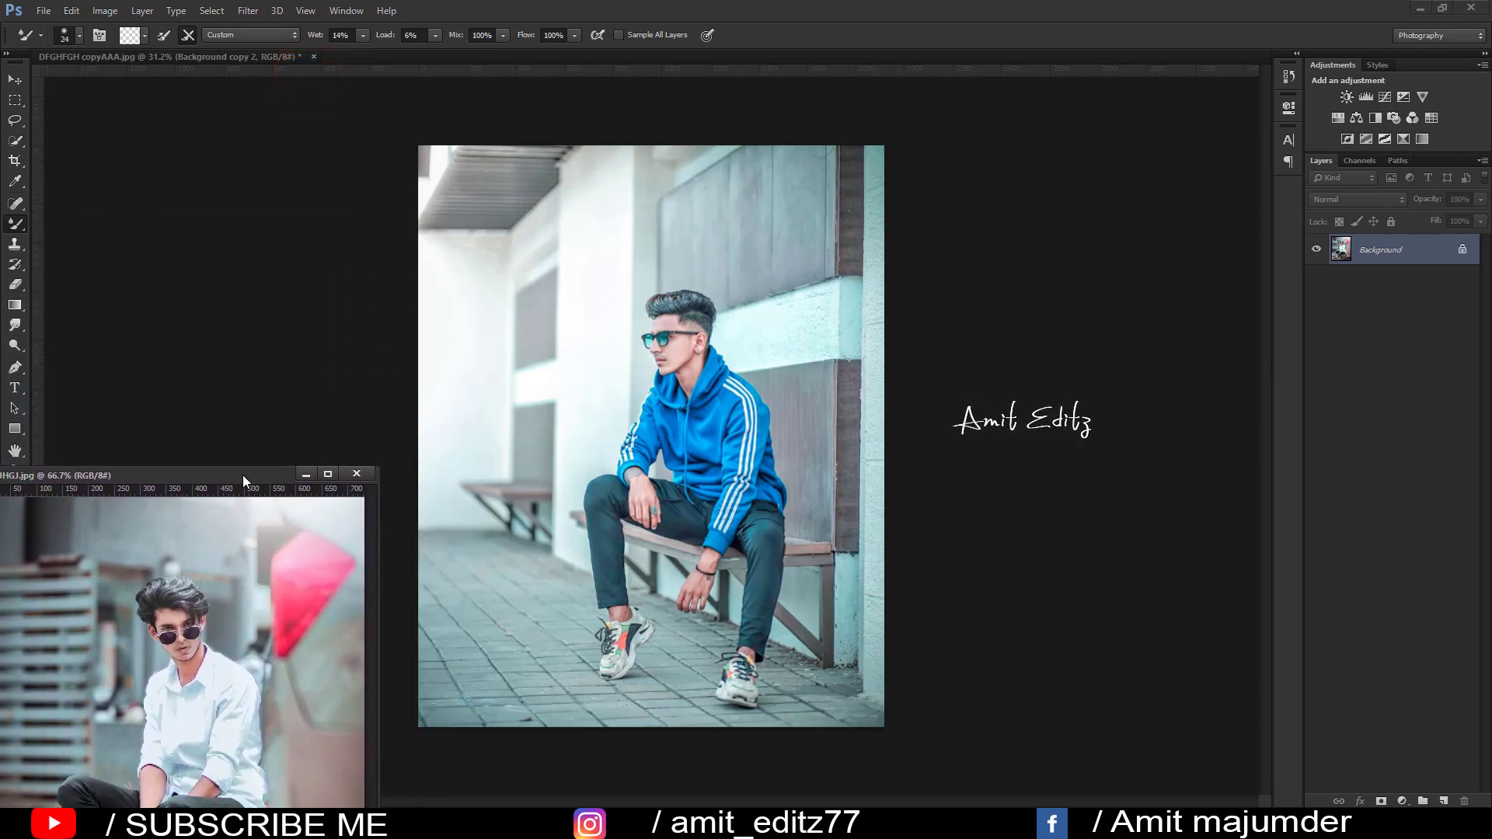
pyautogui.moveTo(240, 481); pyautogui.dragTo(227, 414)
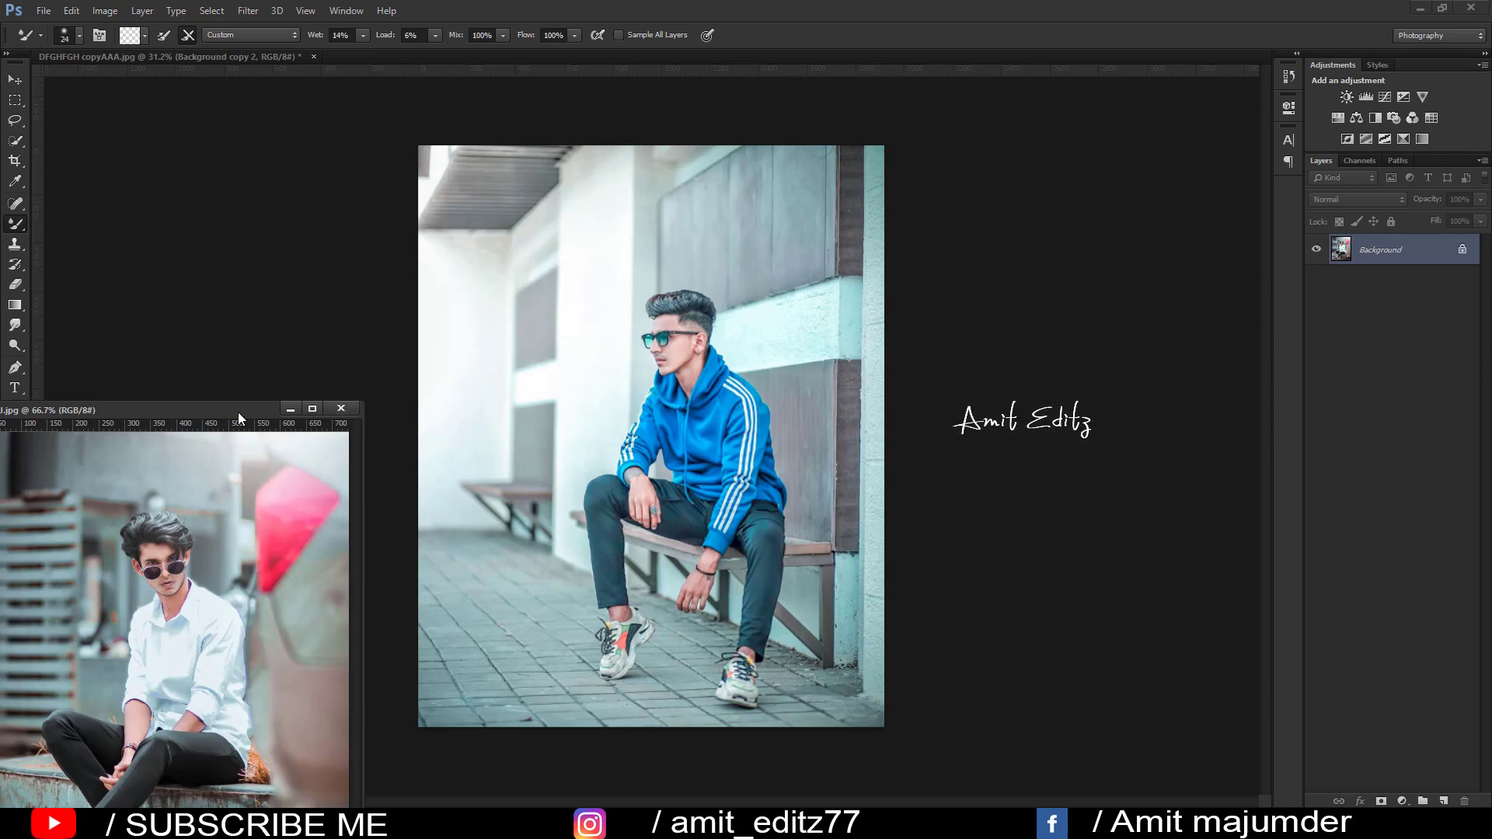
pyautogui.moveTo(238, 410)
pyautogui.mouseDown()
pyautogui.moveTo(338, 363)
pyautogui.moveTo(395, 257)
pyautogui.moveTo(378, 257)
pyautogui.mouseUp()
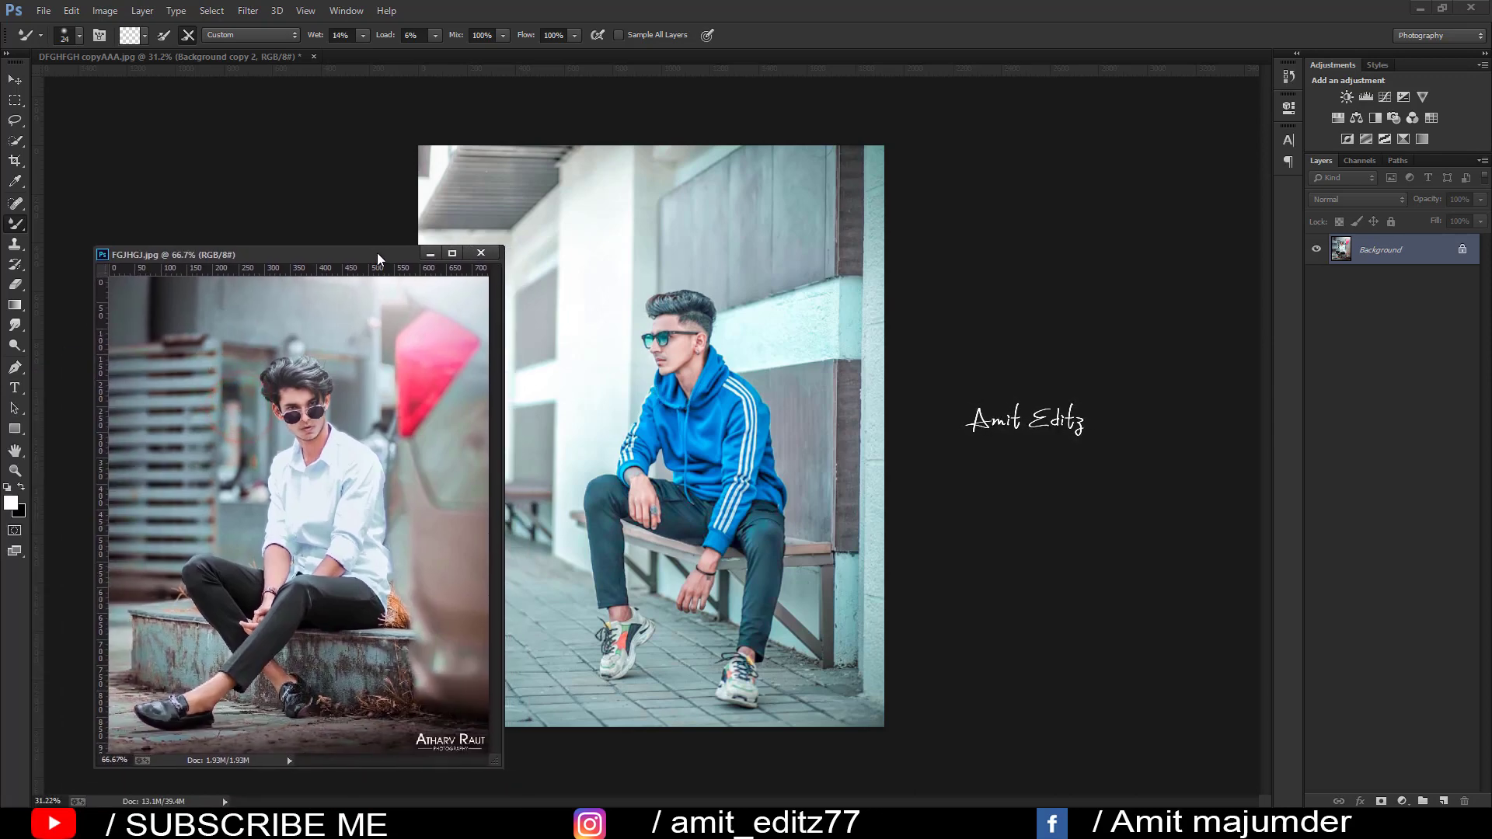
# Close the reference photo and fit the whole portrait in the window.
pyautogui.click(481, 253)
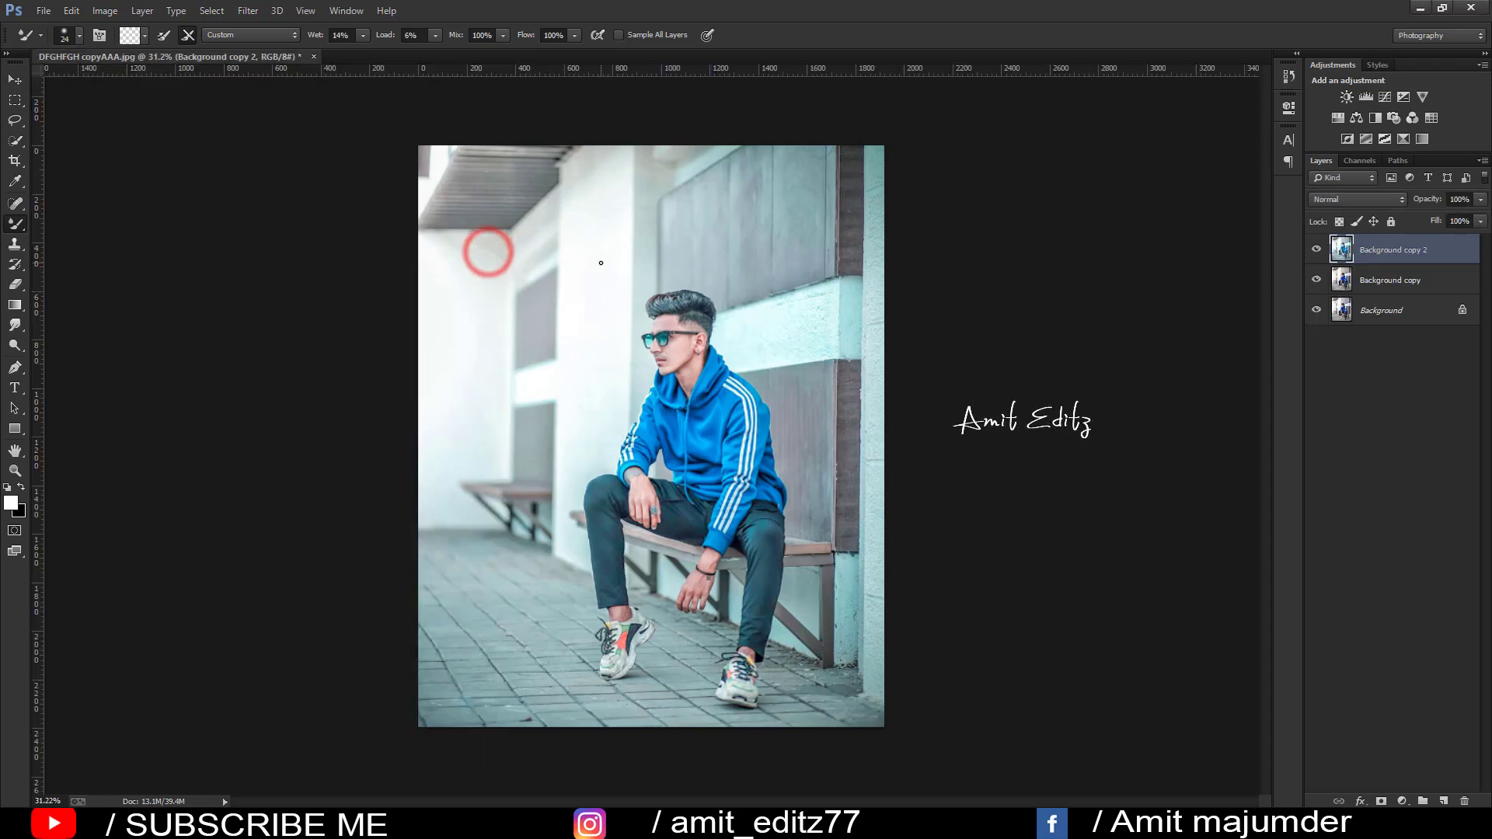
pyautogui.scroll(2, 695, 326)
pyautogui.moveTo(695, 326)
pyautogui.mouseDown()
pyautogui.moveTo(277, 592)
pyautogui.moveTo(665, 342)
pyautogui.mouseUp()
pyautogui.hotkey('ctrl', '0')
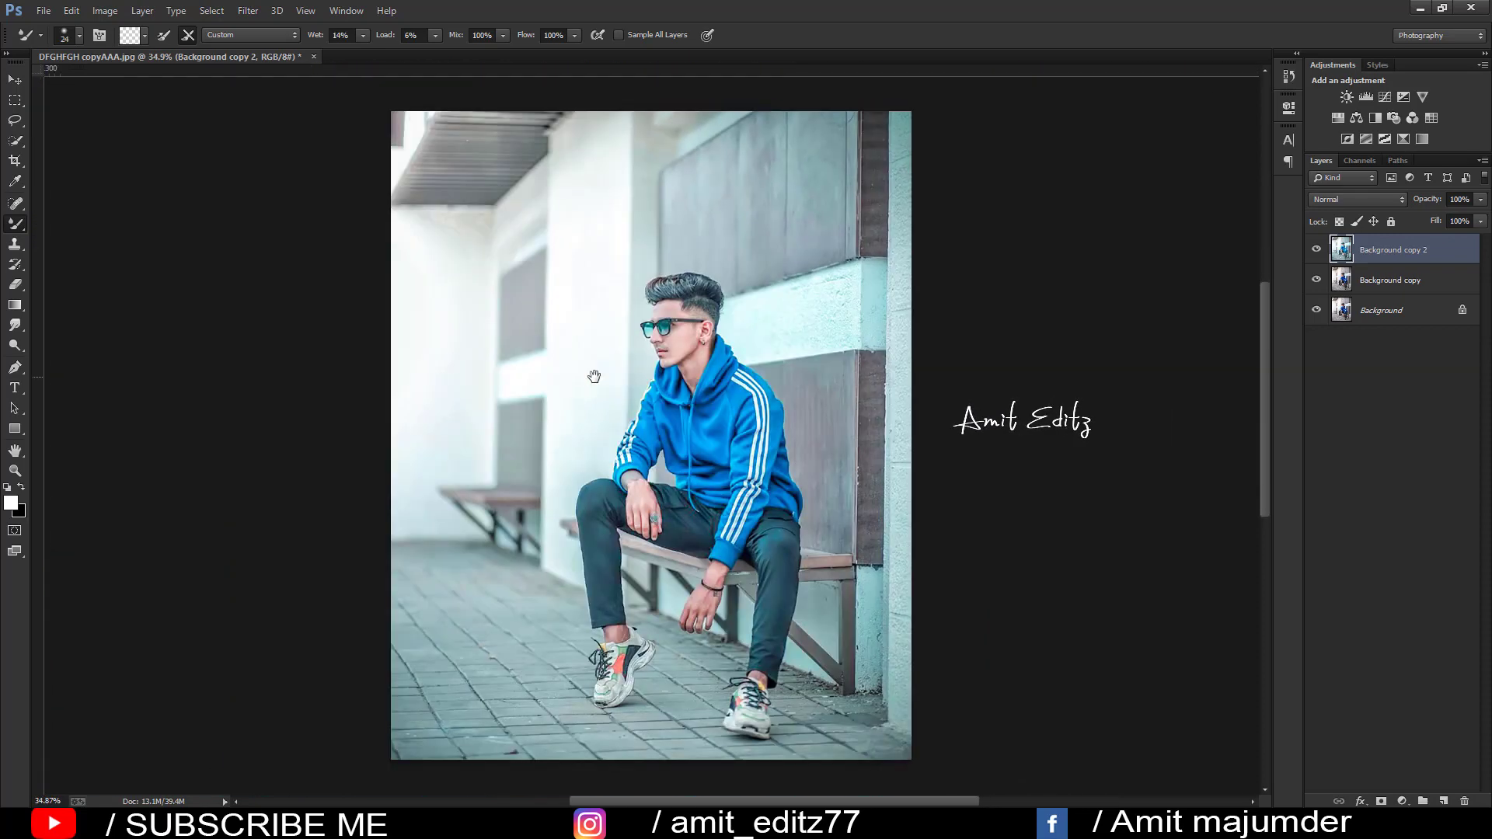
# Open S.R (22).jpg, copy it into the portrait as Layer 1, and close it.
pyautogui.click(43, 11)
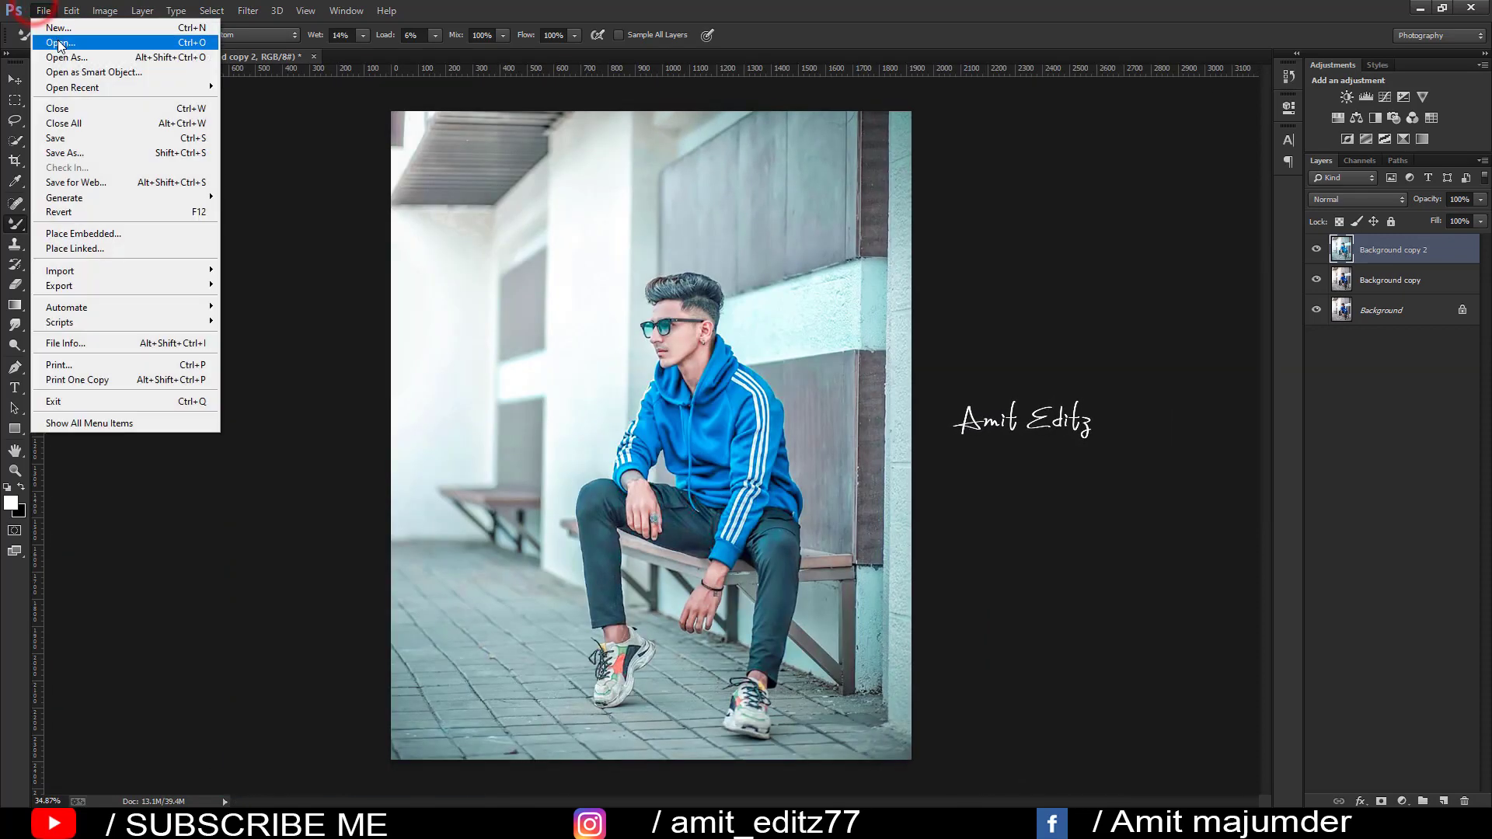
pyautogui.click(55, 38)
pyautogui.click(608, 125)
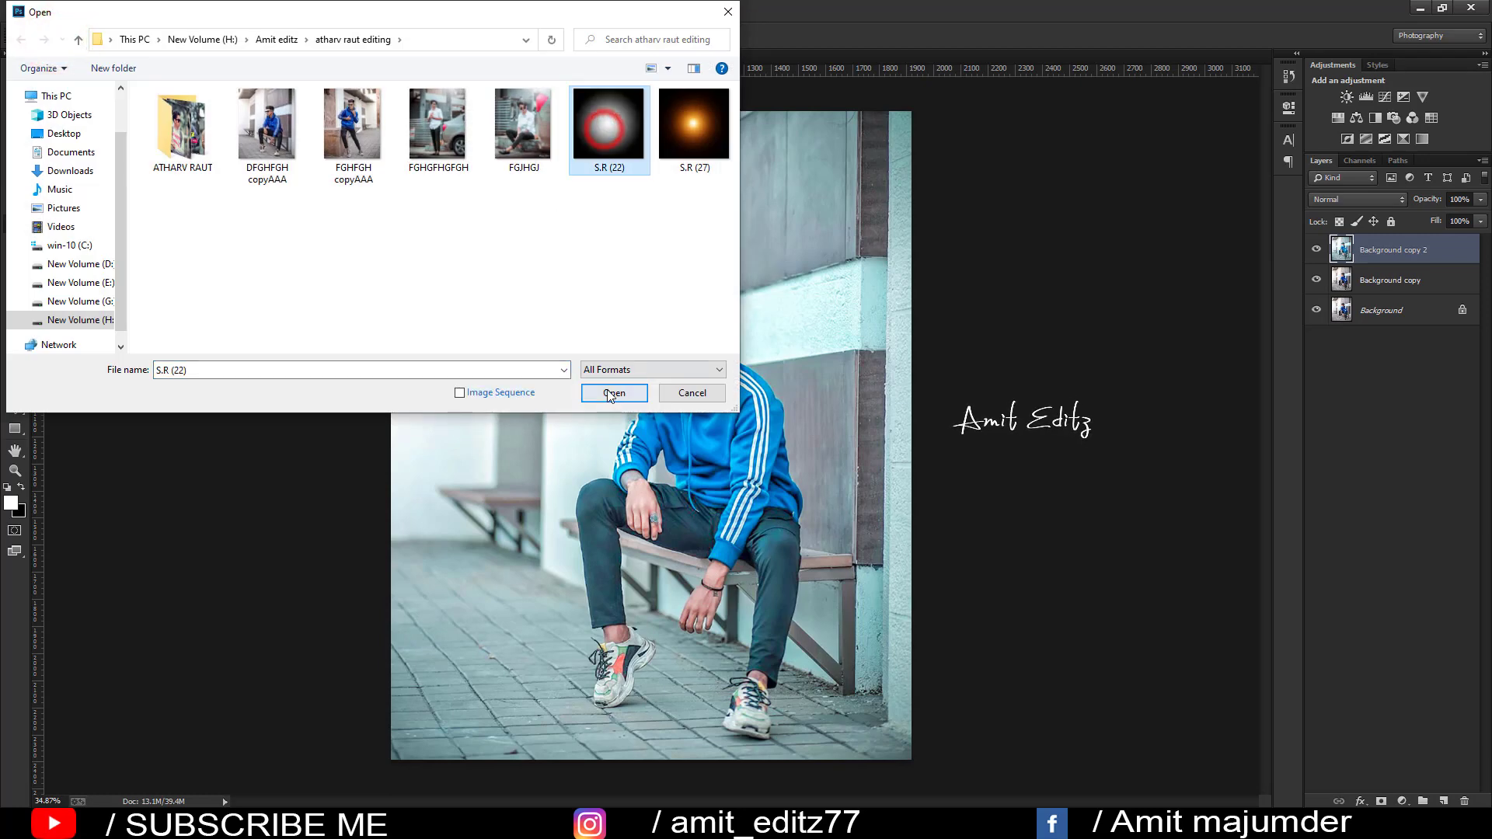
pyautogui.click(610, 391)
pyautogui.click(15, 79)
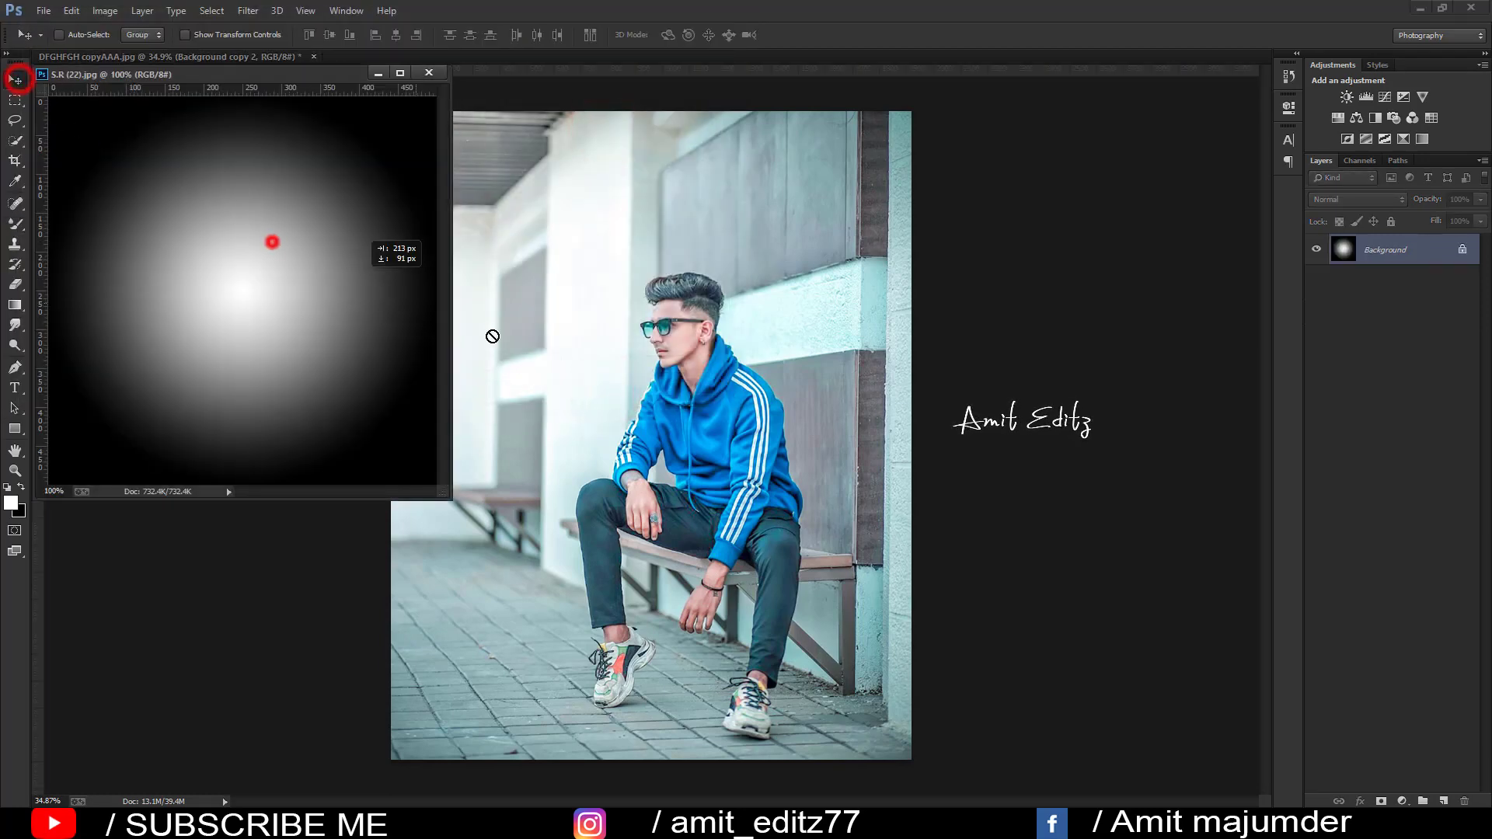
pyautogui.moveTo(271, 243); pyautogui.dragTo(530, 348)
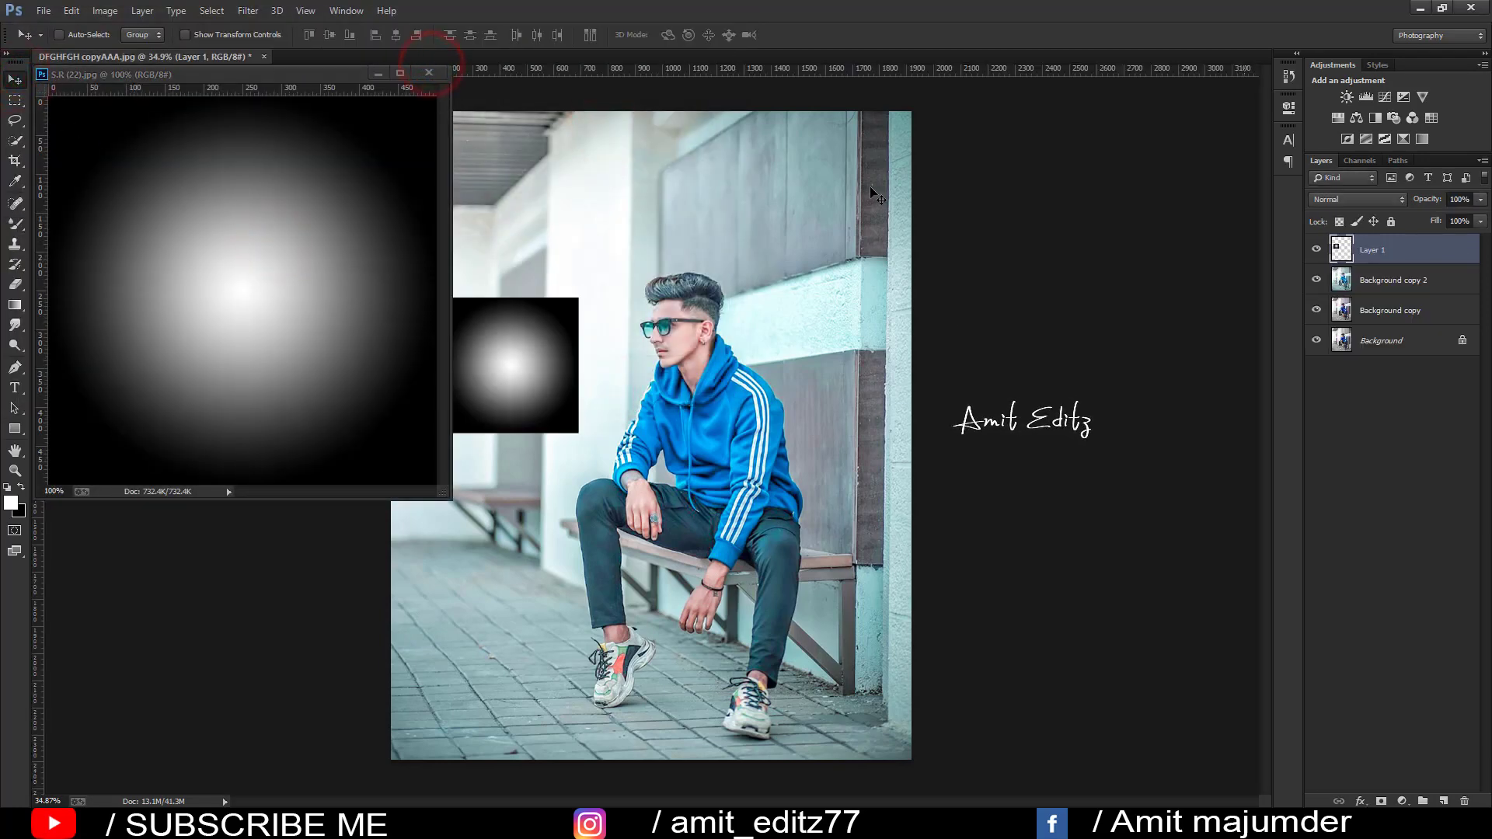
pyautogui.click(428, 74)
# Set Layer 1 to Screen and enlarge the glow about 351% into the top-left.
pyautogui.click(1358, 199)
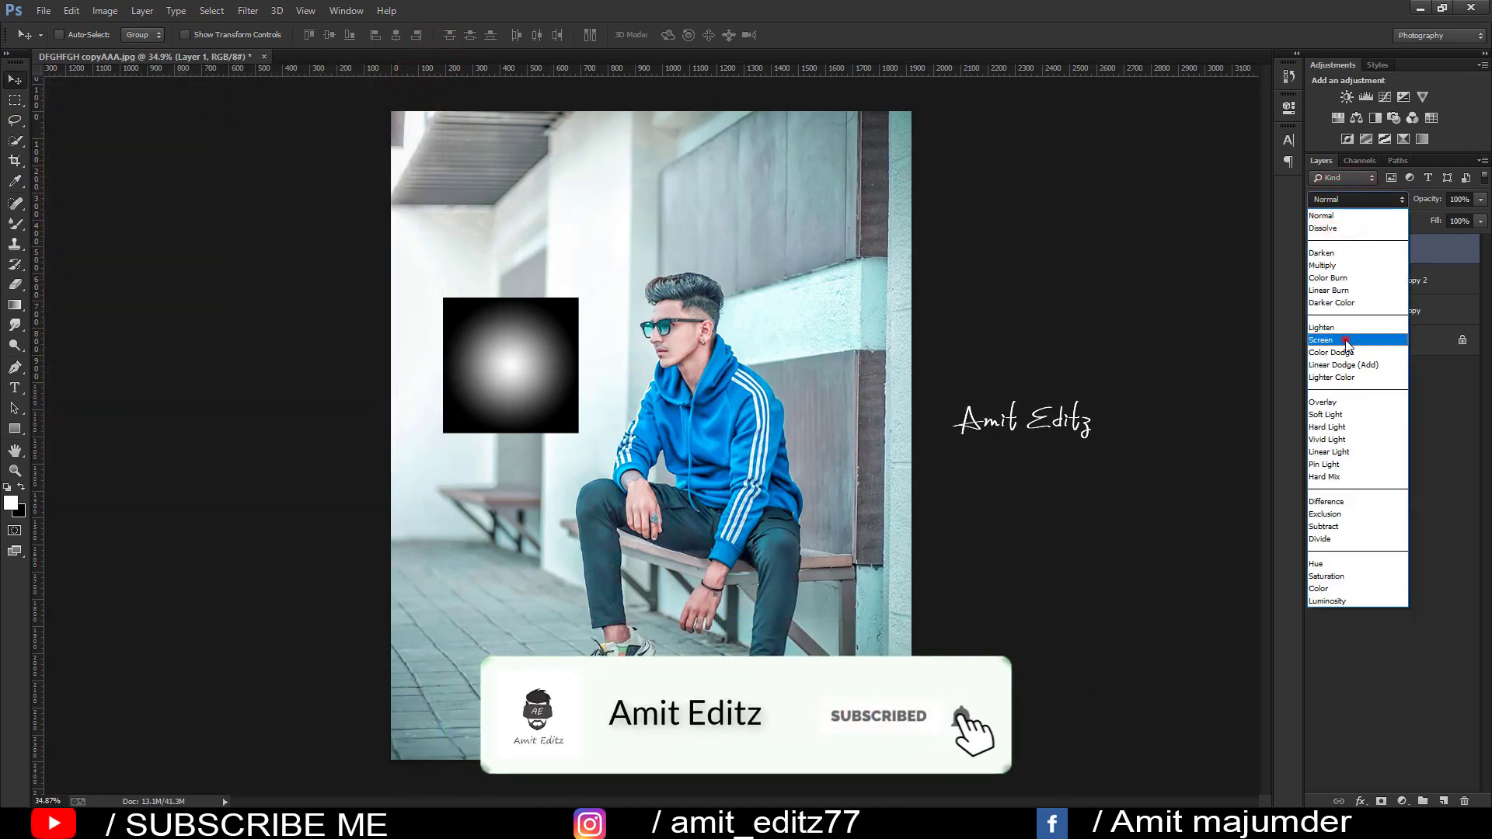
pyautogui.click(1344, 341)
pyautogui.hotkey('ctrl', 't')
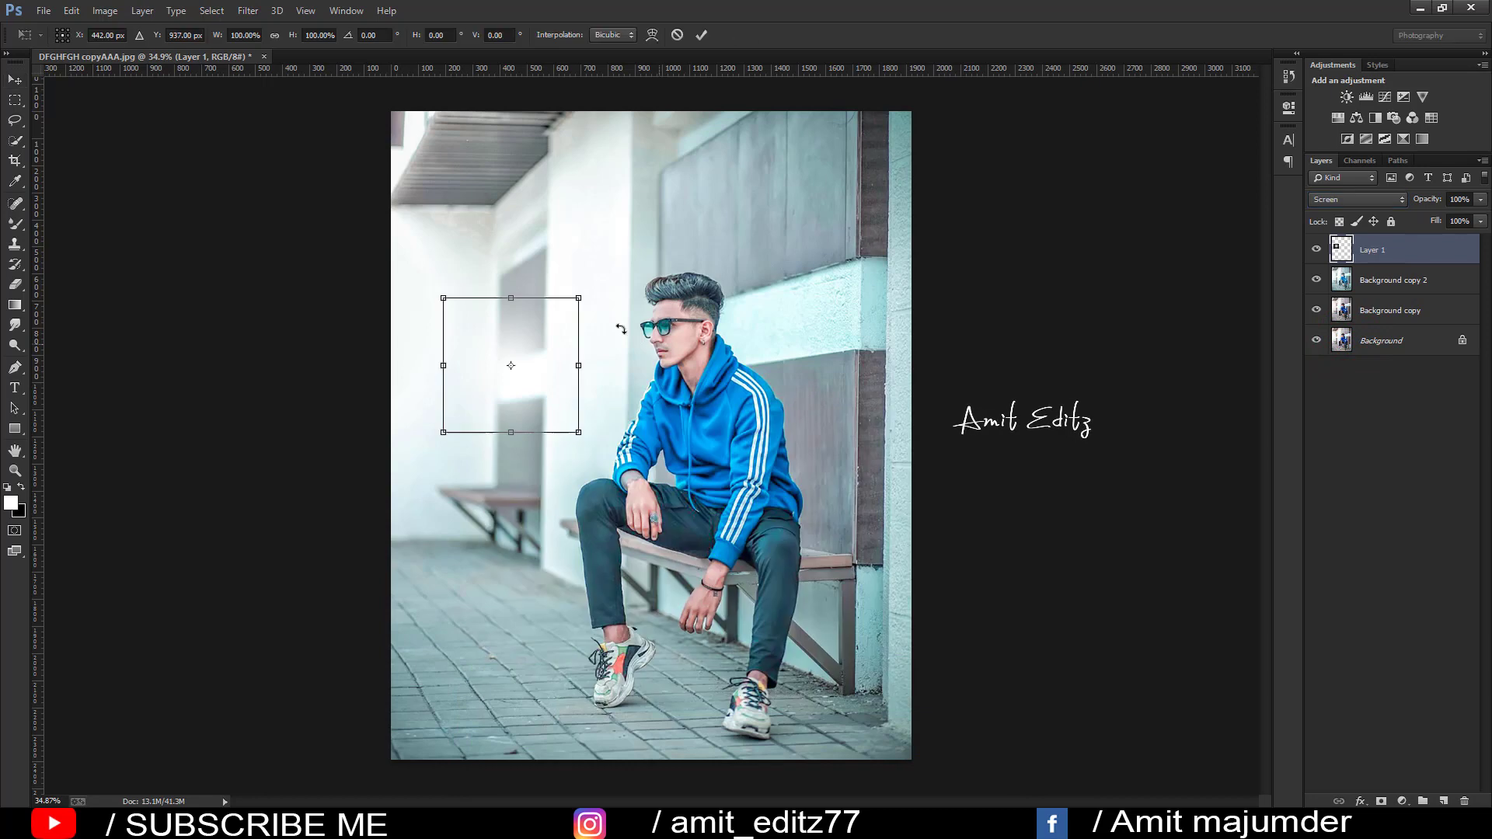
pyautogui.moveTo(511, 365); pyautogui.dragTo(517, 374)
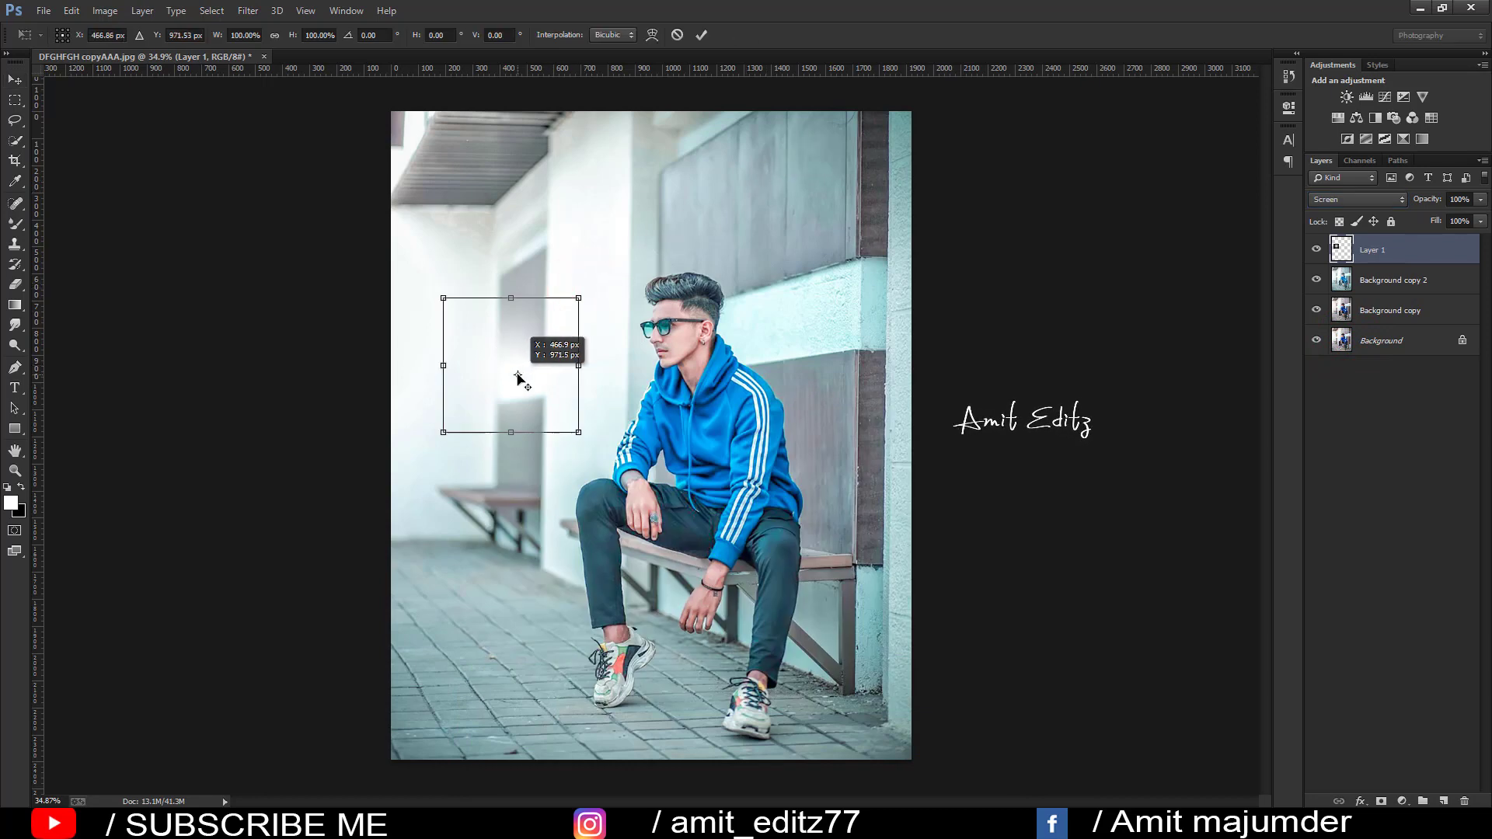
pyautogui.moveTo(578, 298); pyautogui.dragTo(731, 104)
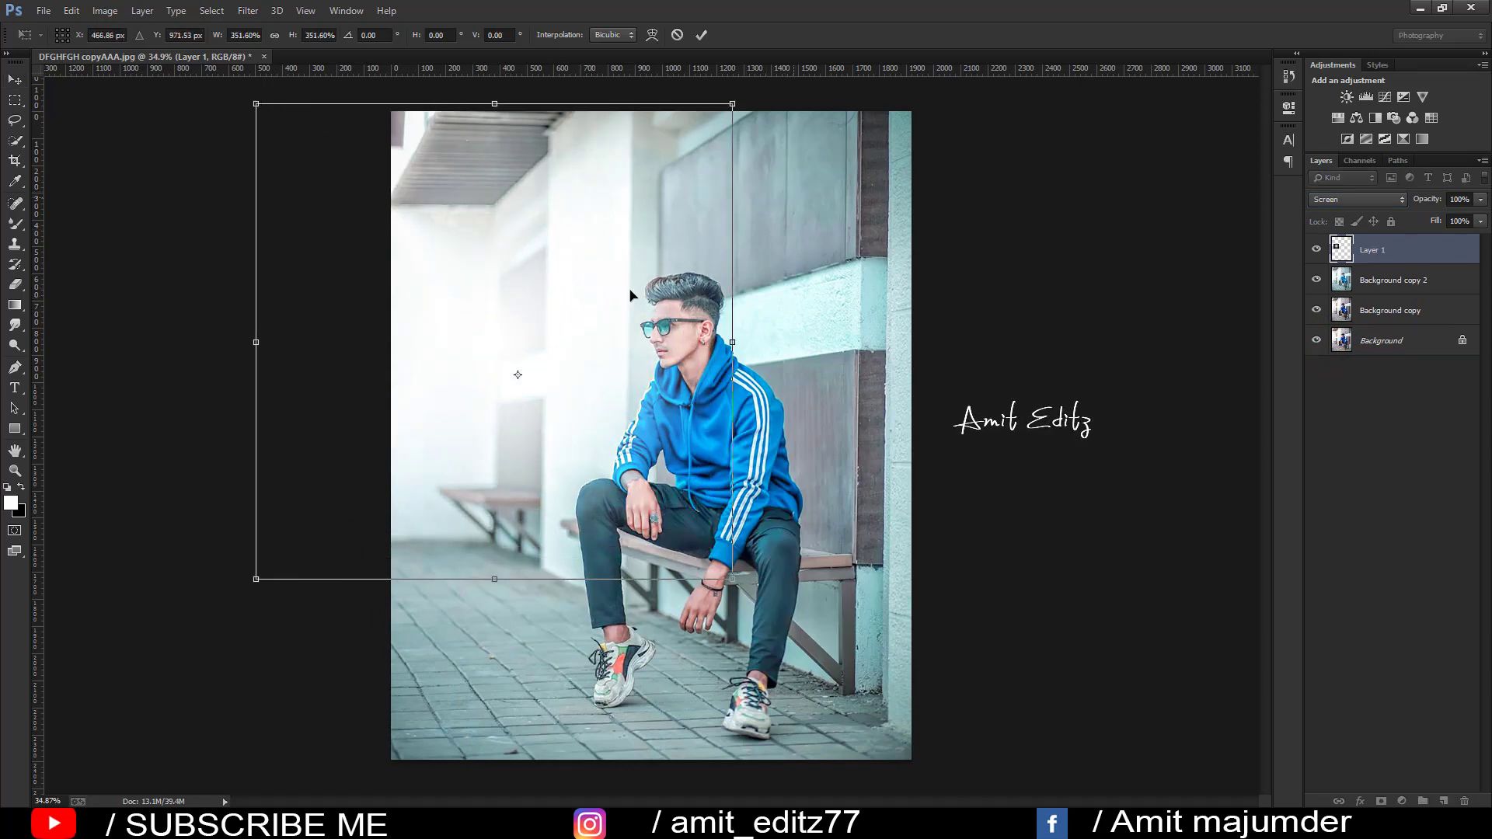
pyautogui.moveTo(566, 327)
pyautogui.mouseDown()
pyautogui.moveTo(472, 345)
pyautogui.moveTo(488, 353)
pyautogui.mouseUp()
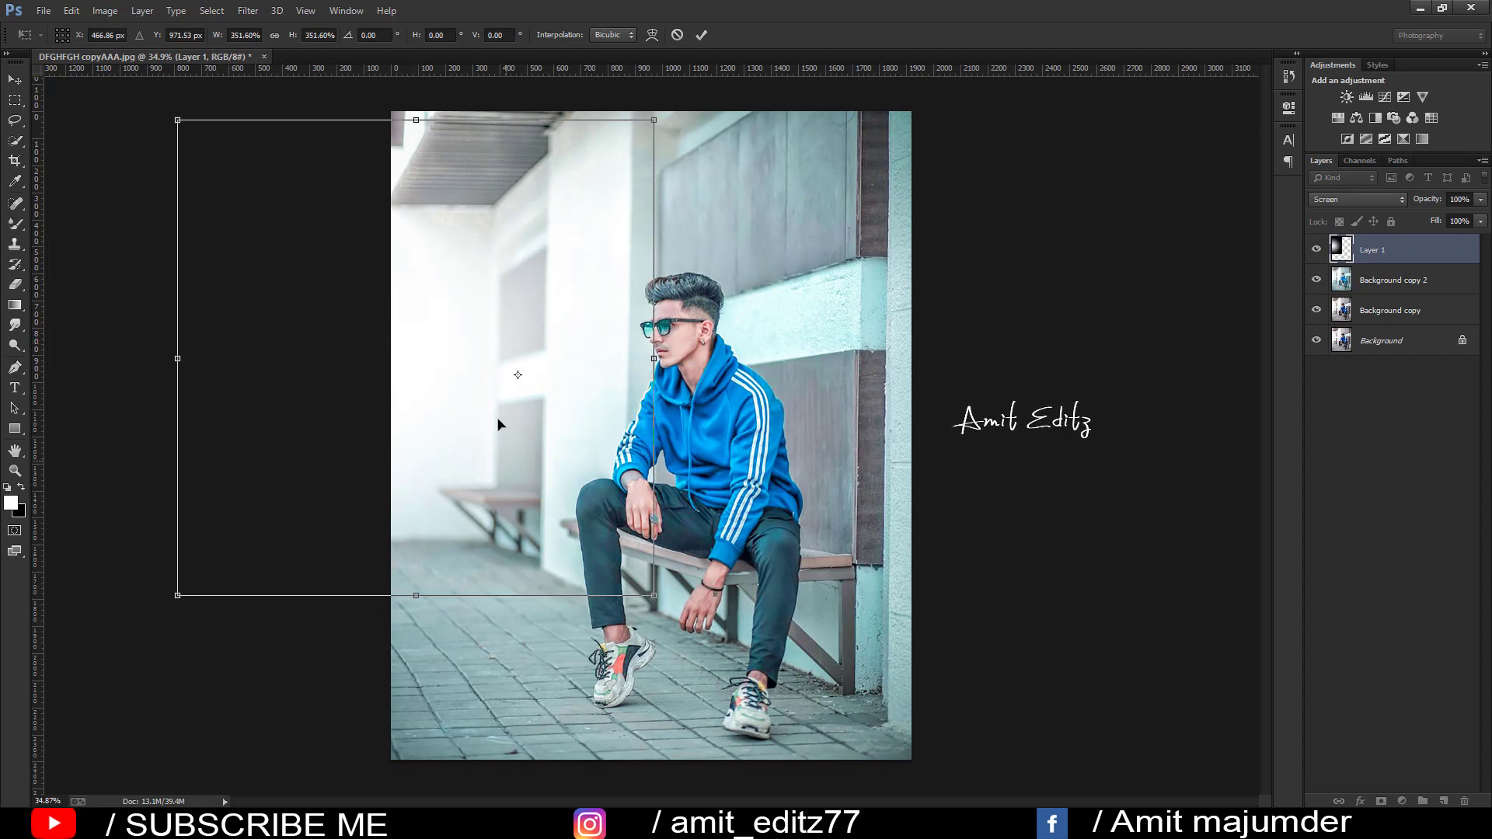
pyautogui.moveTo(498, 424); pyautogui.dragTo(496, 310)
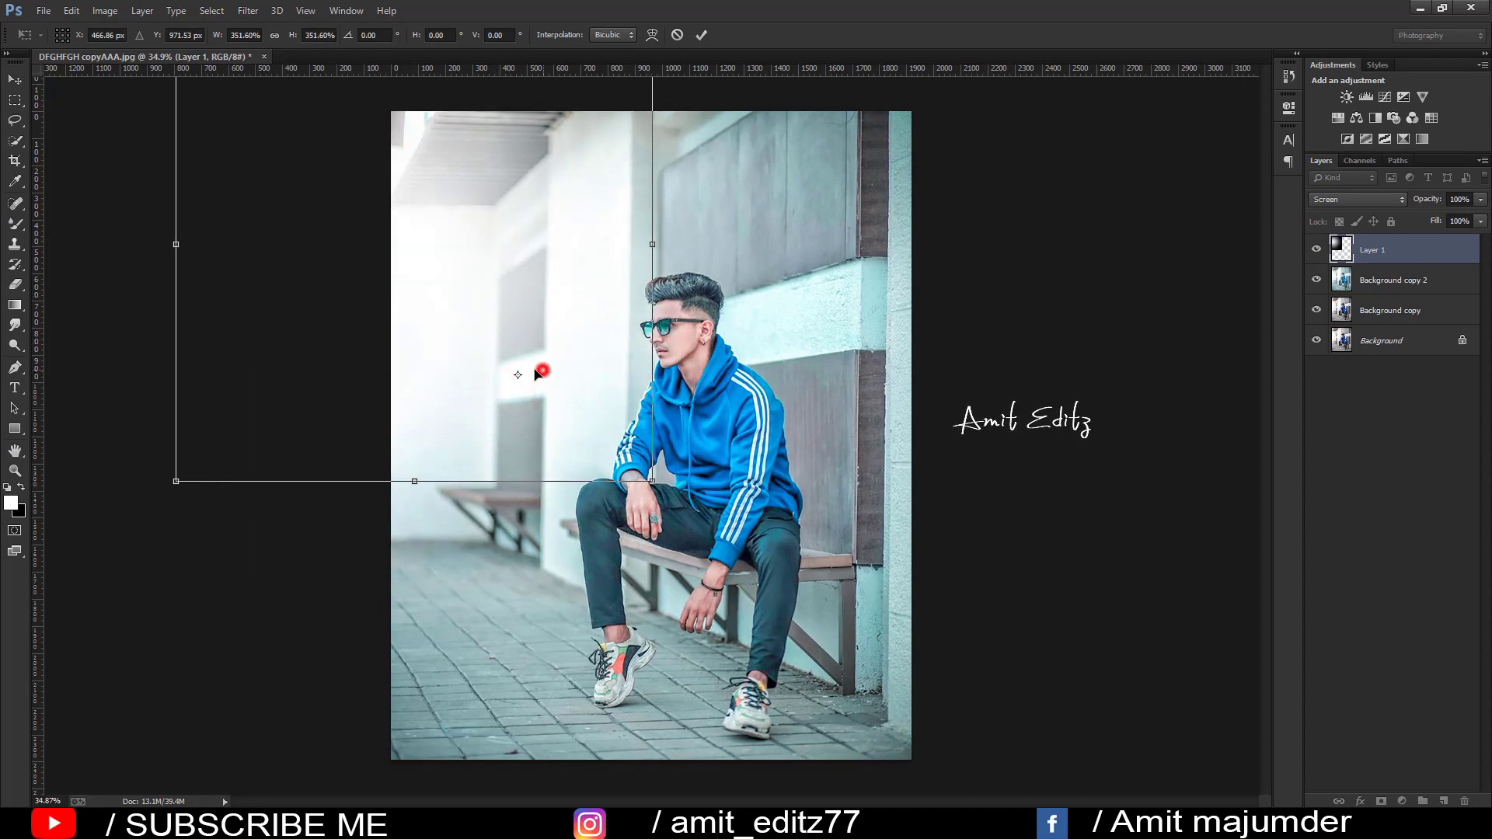
pyautogui.moveTo(539, 373); pyautogui.dragTo(502, 424)
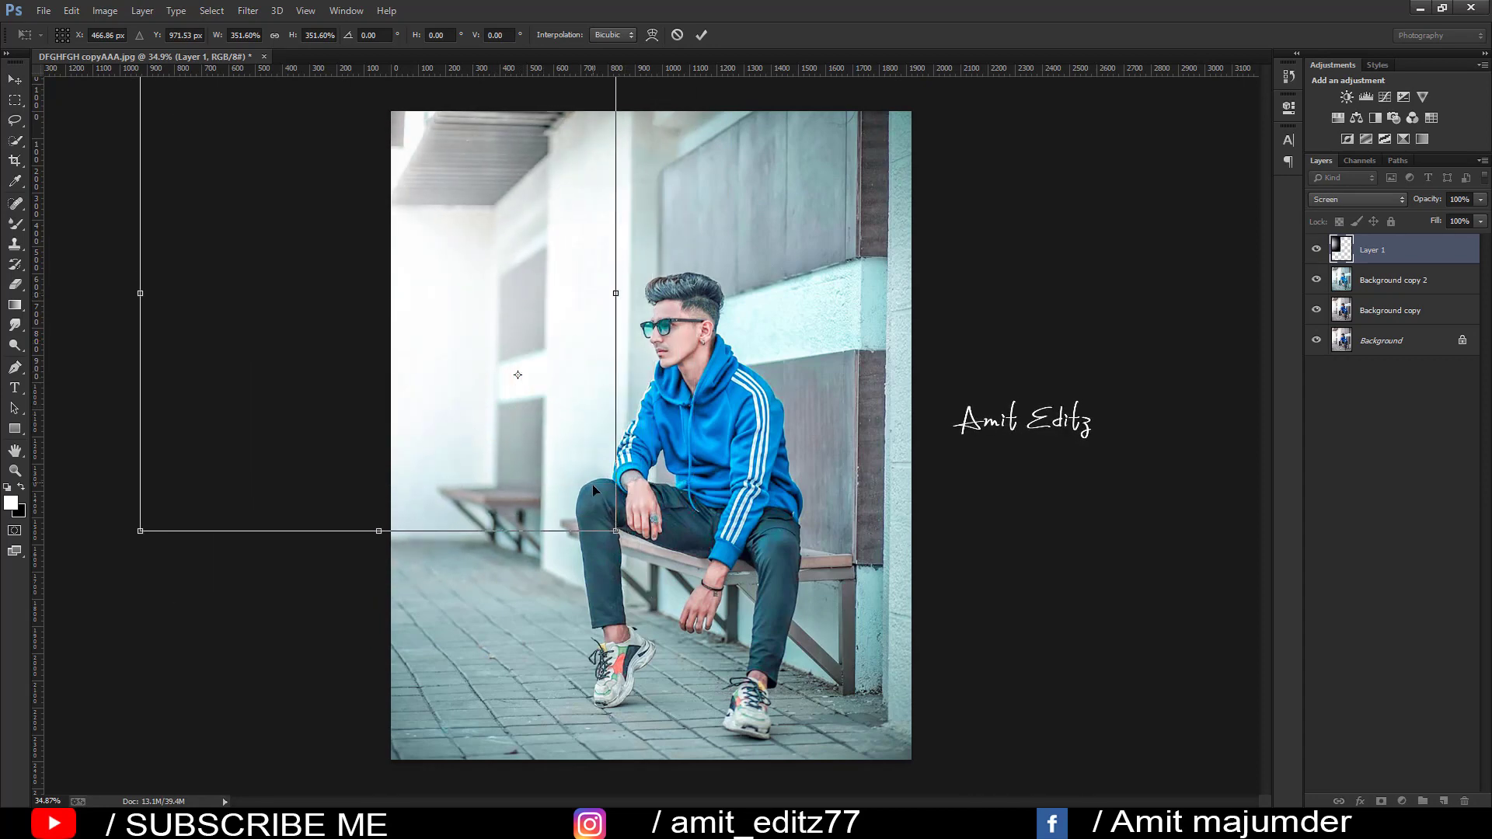
pyautogui.press('Return')
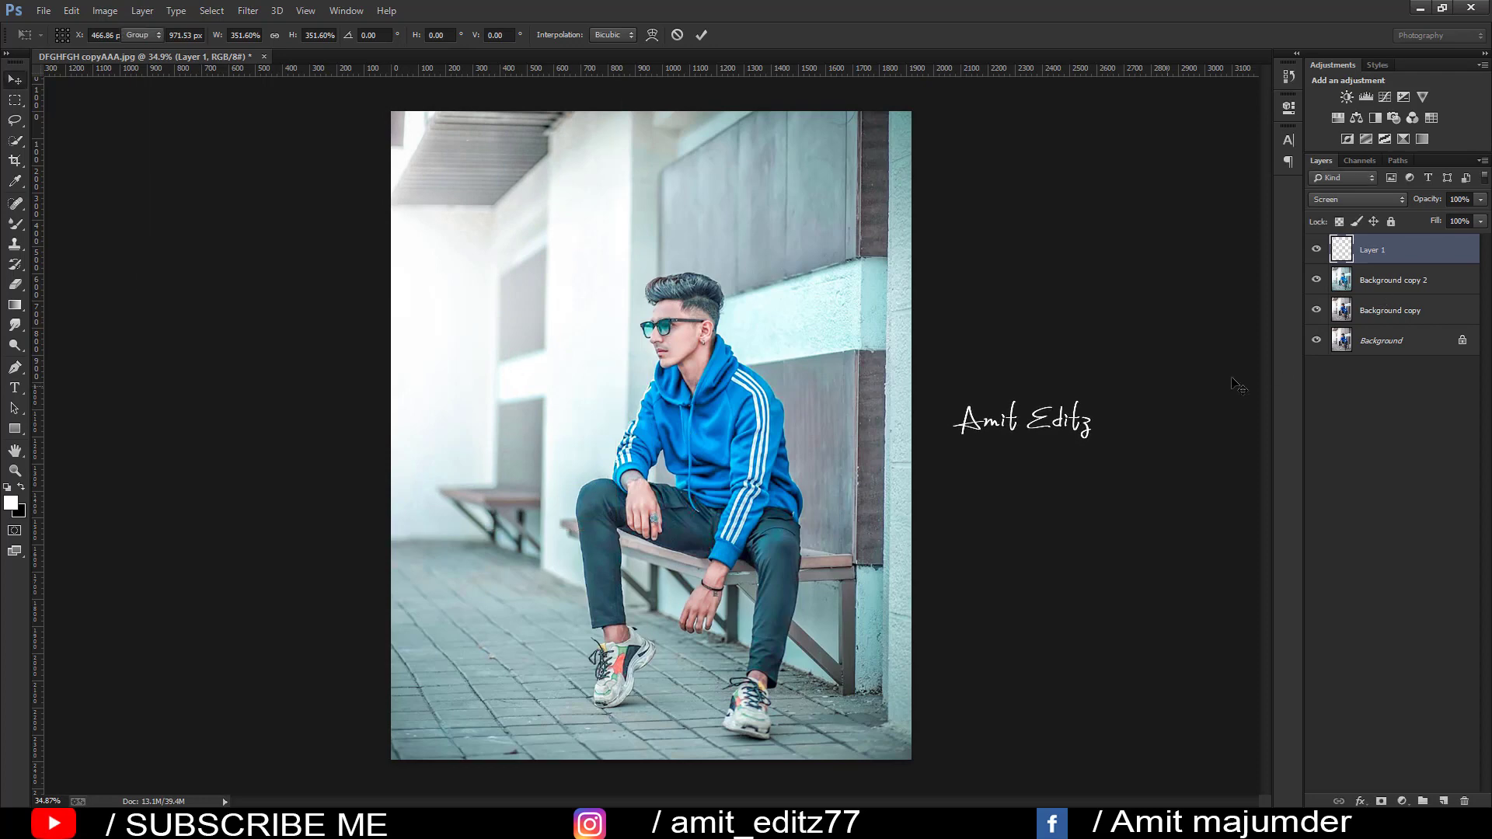
# Merge the glow with Background copy 2 into Layer 1 and duplicate it as Layer 1 copy.
pyautogui.keyDown('ctrl'); pyautogui.click(1384, 281); pyautogui.keyUp('ctrl')
pyautogui.rightClick(1386, 273)
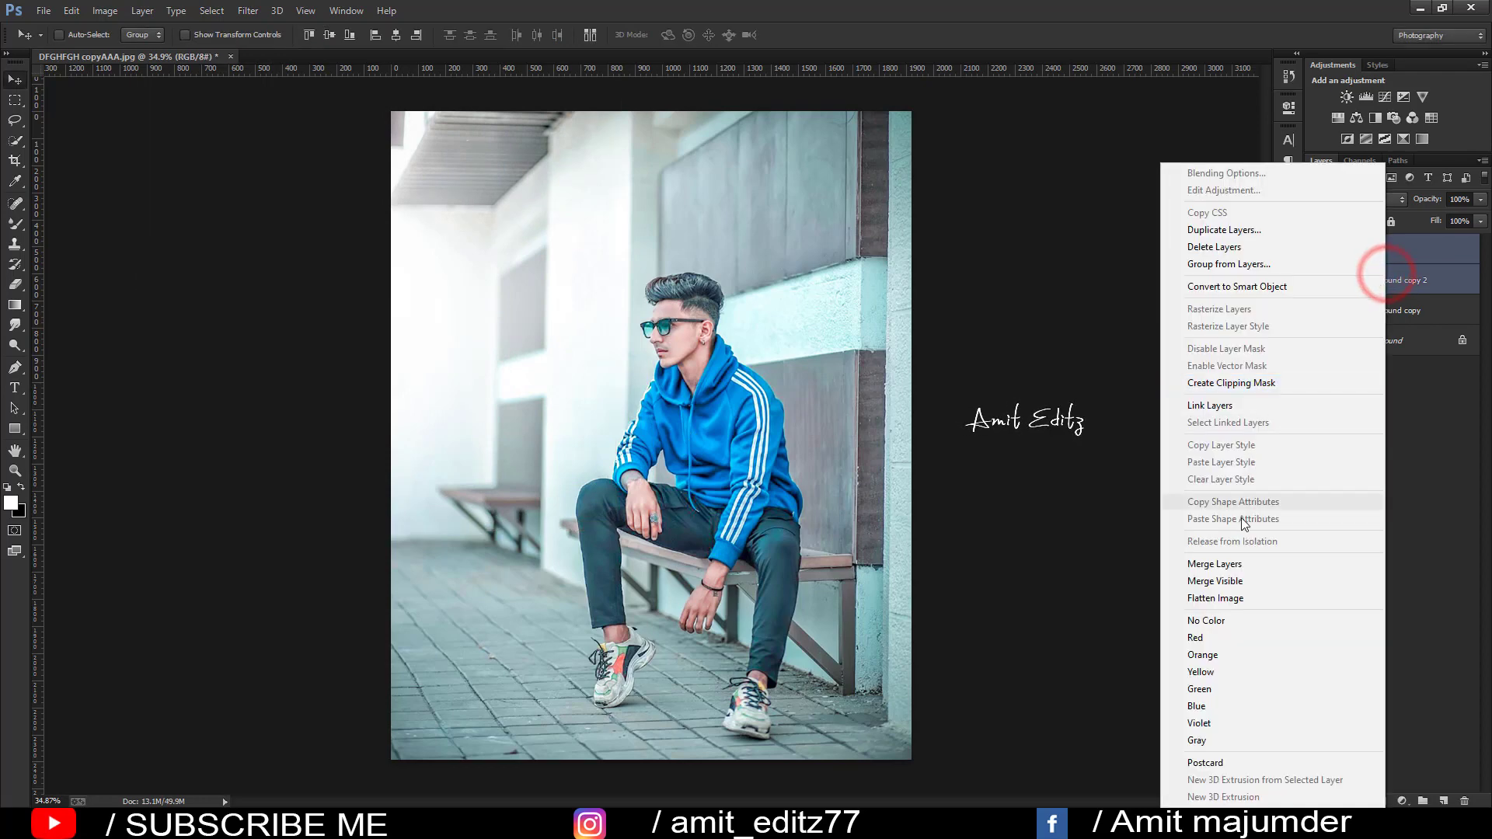
pyautogui.click(1214, 563)
pyautogui.click(15, 161)
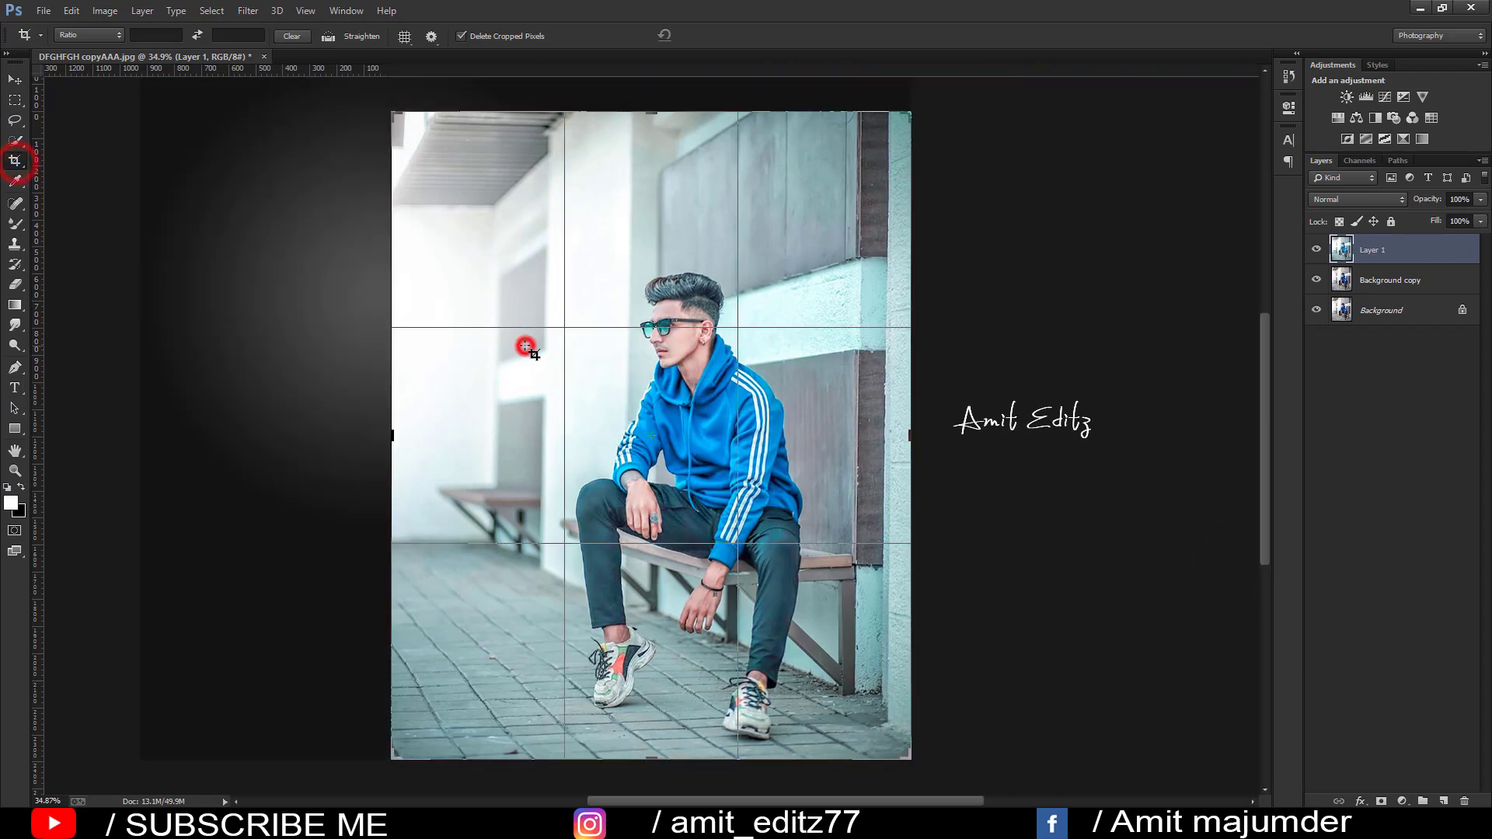
pyautogui.moveTo(1392, 262)
pyautogui.mouseDown()
pyautogui.moveTo(1438, 560)
pyautogui.moveTo(1442, 801)
pyautogui.mouseUp()
# In Camera Raw on Layer 1 copy, shift the Aquas hue and lower Aquas saturation to -38.
pyautogui.click(246, 8)
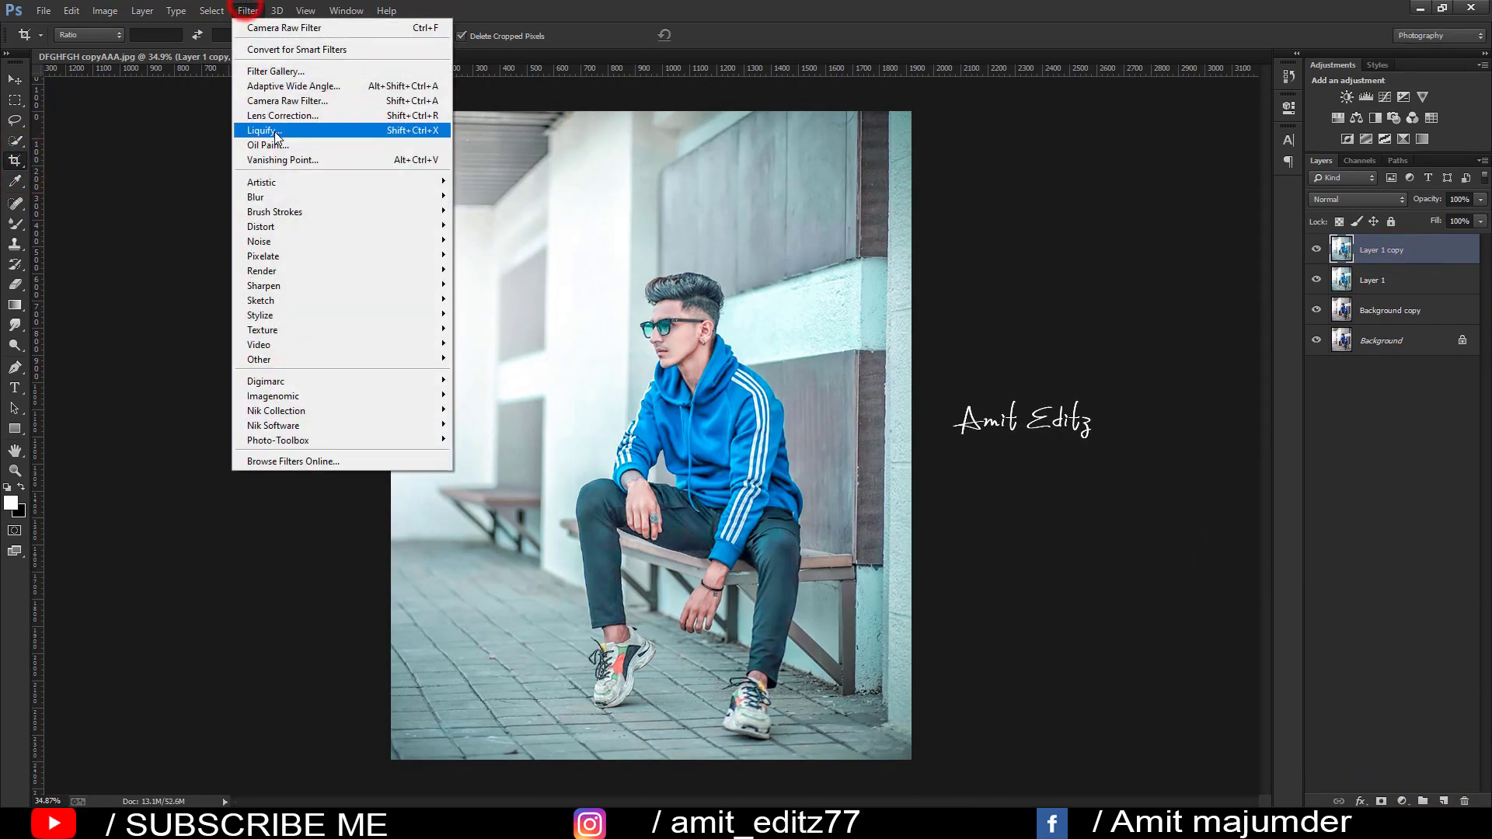
pyautogui.click(287, 98)
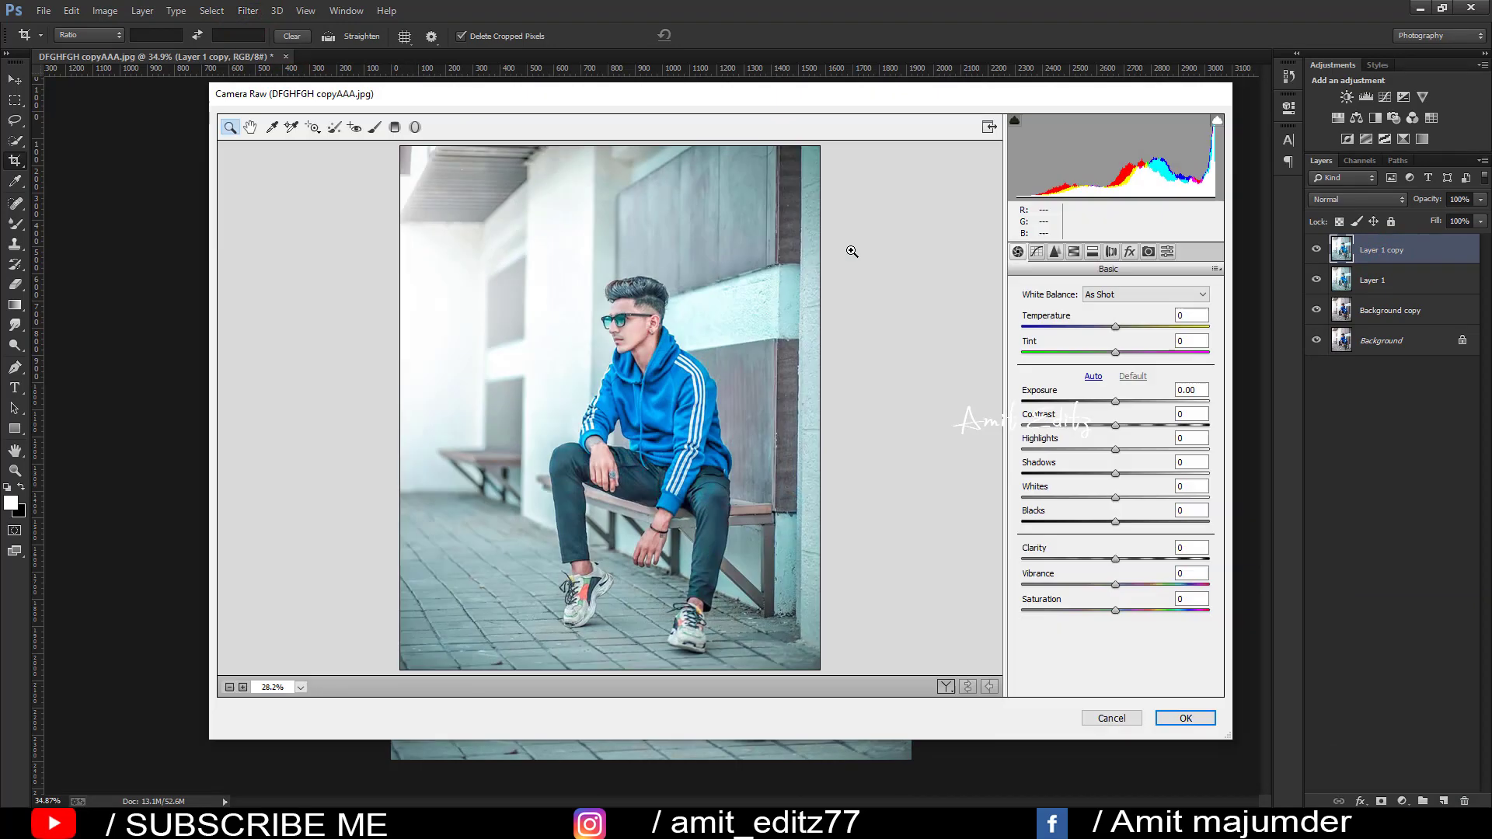
pyautogui.click(1073, 252)
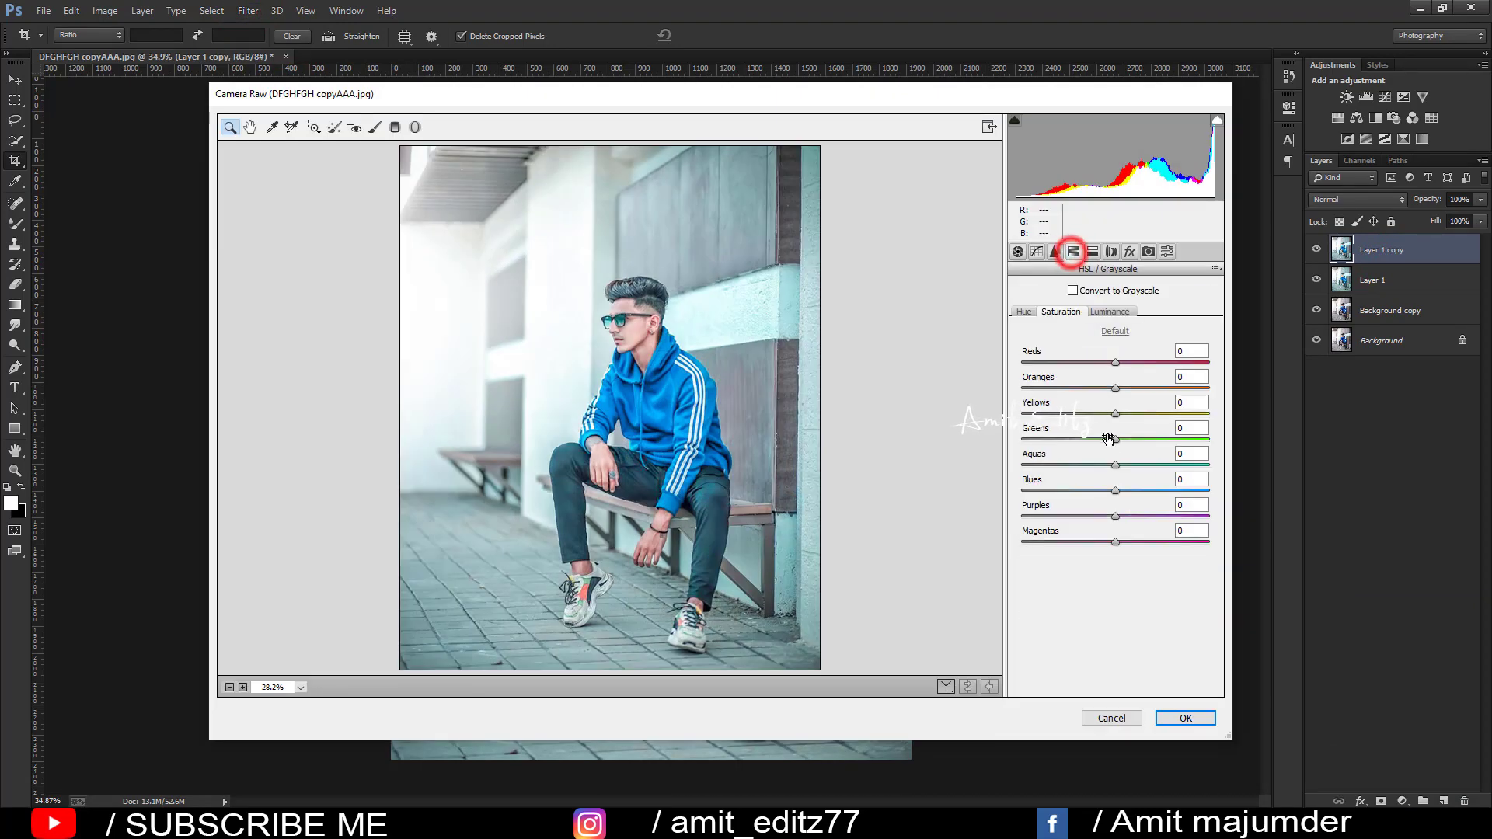
pyautogui.moveTo(1114, 464)
pyautogui.mouseDown()
pyautogui.moveTo(1058, 466)
pyautogui.moveTo(1086, 465)
pyautogui.mouseUp()
pyautogui.click(1024, 312)
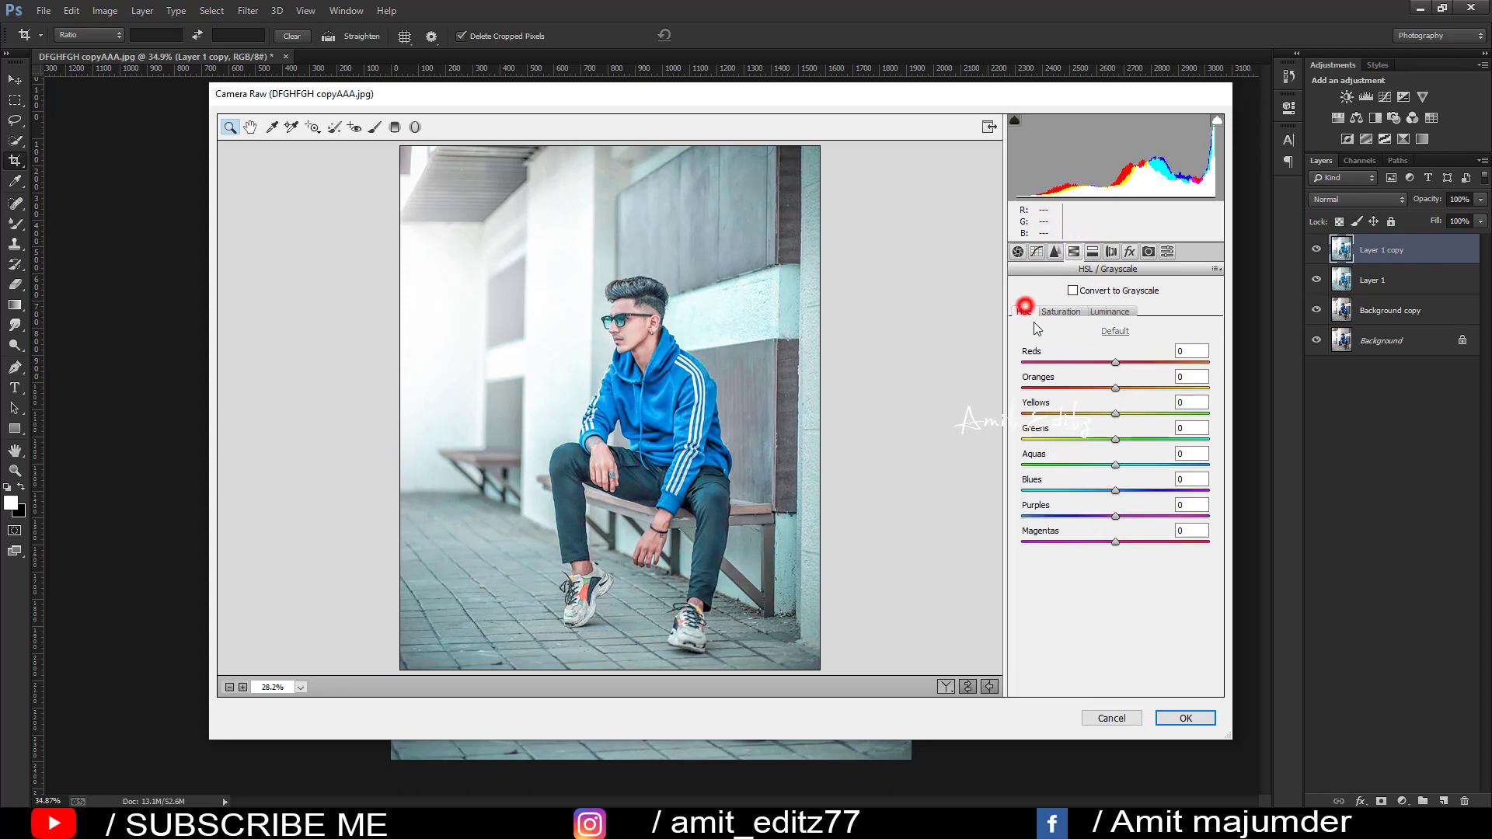
pyautogui.moveTo(1109, 463)
pyautogui.mouseDown()
pyautogui.moveTo(1163, 464)
pyautogui.moveTo(1092, 464)
pyautogui.moveTo(1107, 464)
pyautogui.mouseUp()
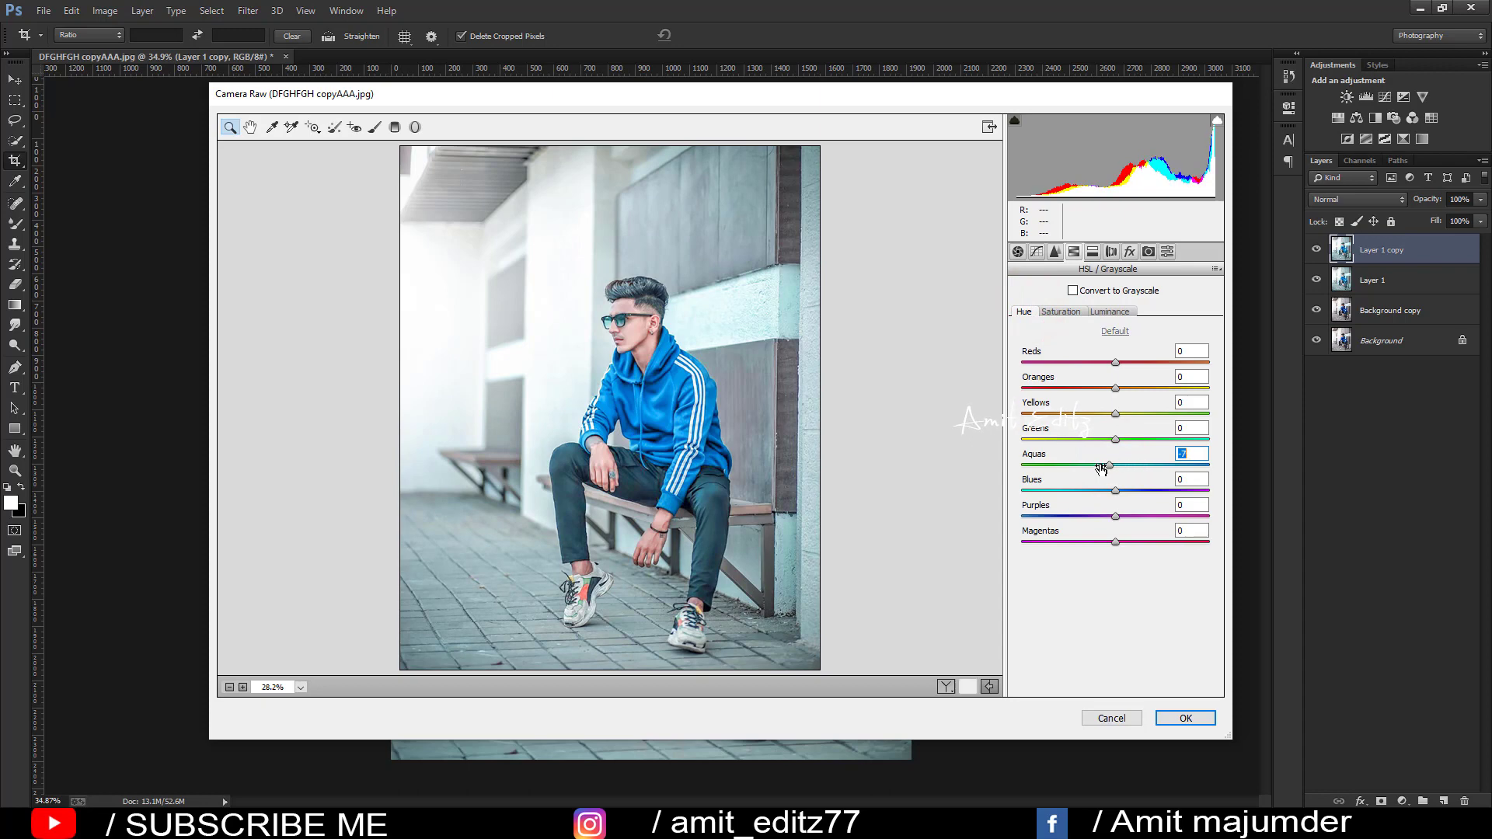
pyautogui.click(1071, 313)
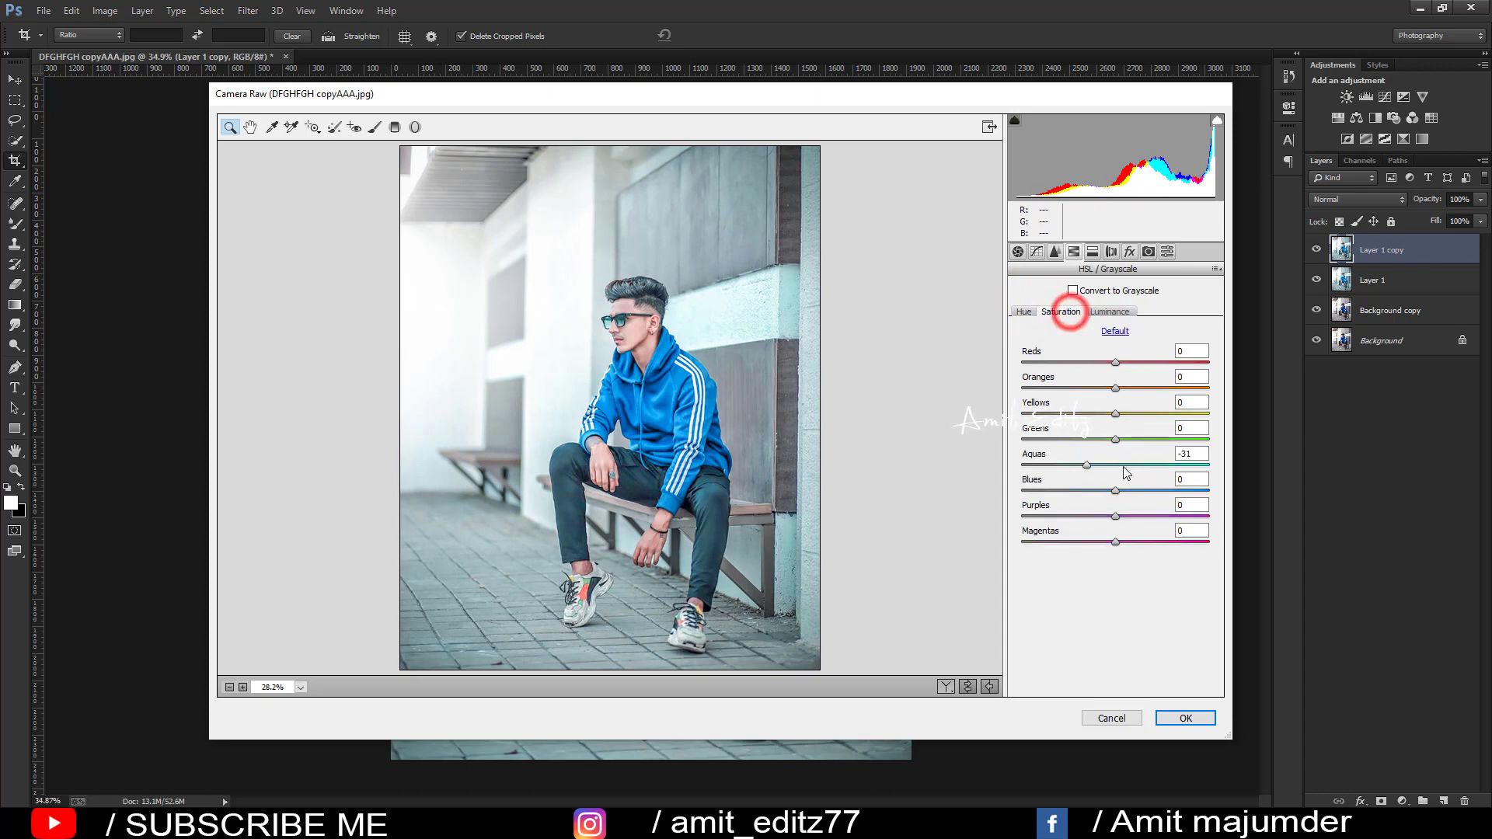
pyautogui.moveTo(1115, 464); pyautogui.dragTo(1080, 464)
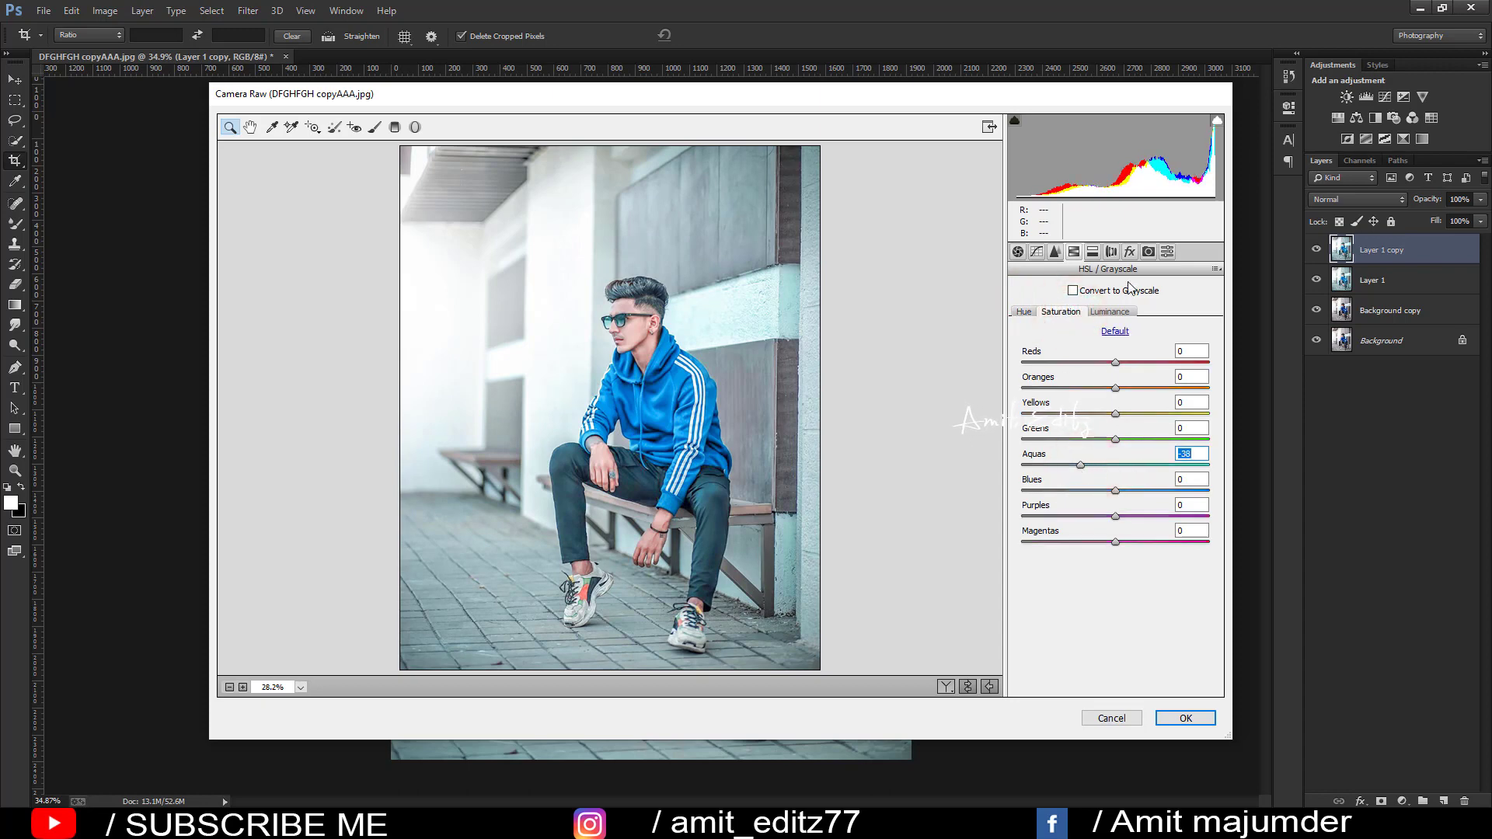
# Set Blue Primary Hue -12, raise Aquas luminance to +42, brighten oranges, and apply.
pyautogui.click(1148, 251)
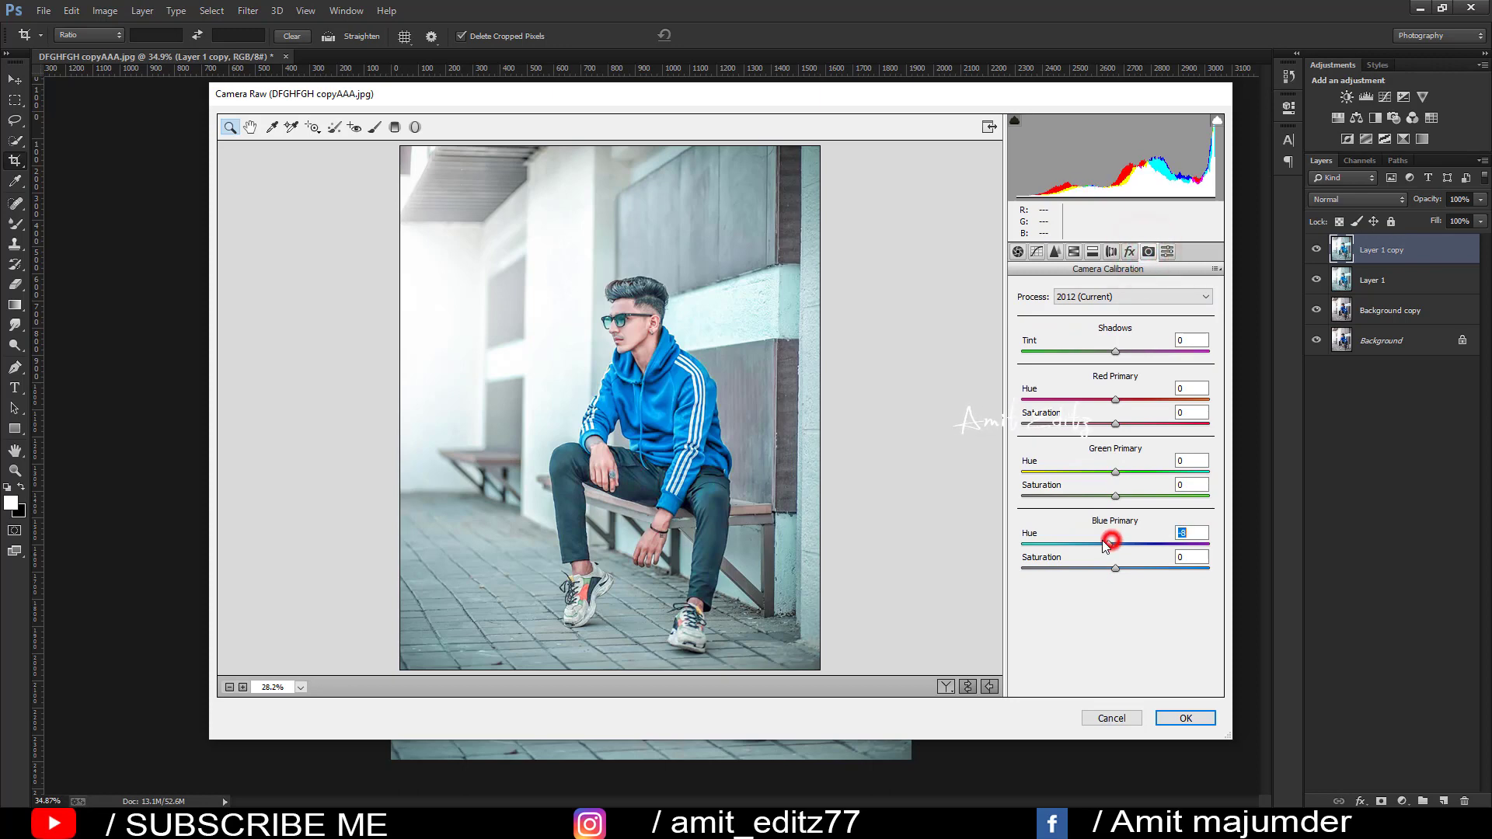
pyautogui.moveTo(1115, 544)
pyautogui.mouseDown()
pyautogui.moveTo(1078, 538)
pyautogui.moveTo(1110, 544)
pyautogui.mouseUp()
pyautogui.click(1072, 251)
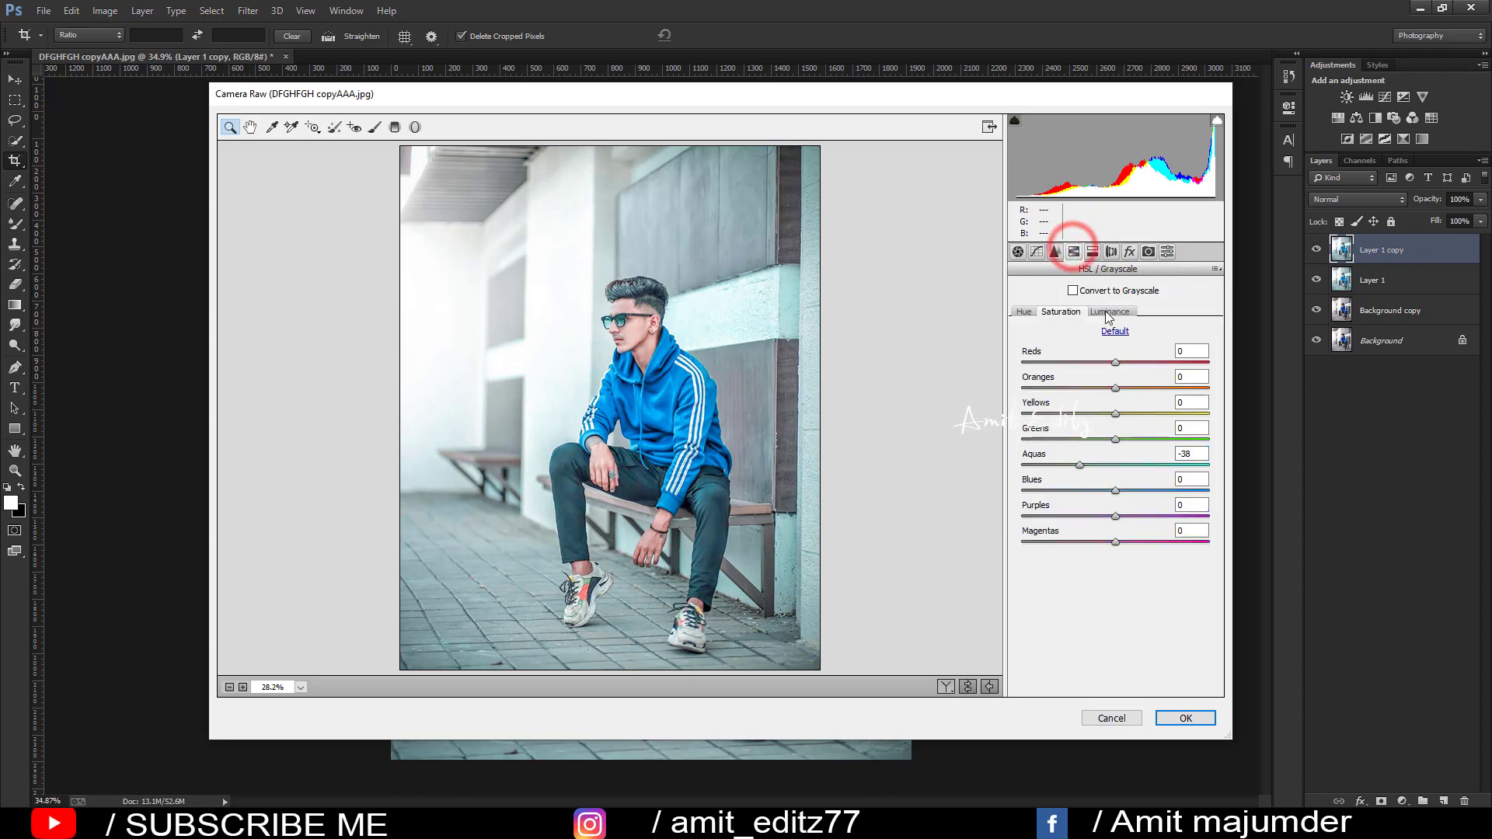
pyautogui.click(1109, 312)
pyautogui.moveTo(1115, 464); pyautogui.dragTo(1124, 464)
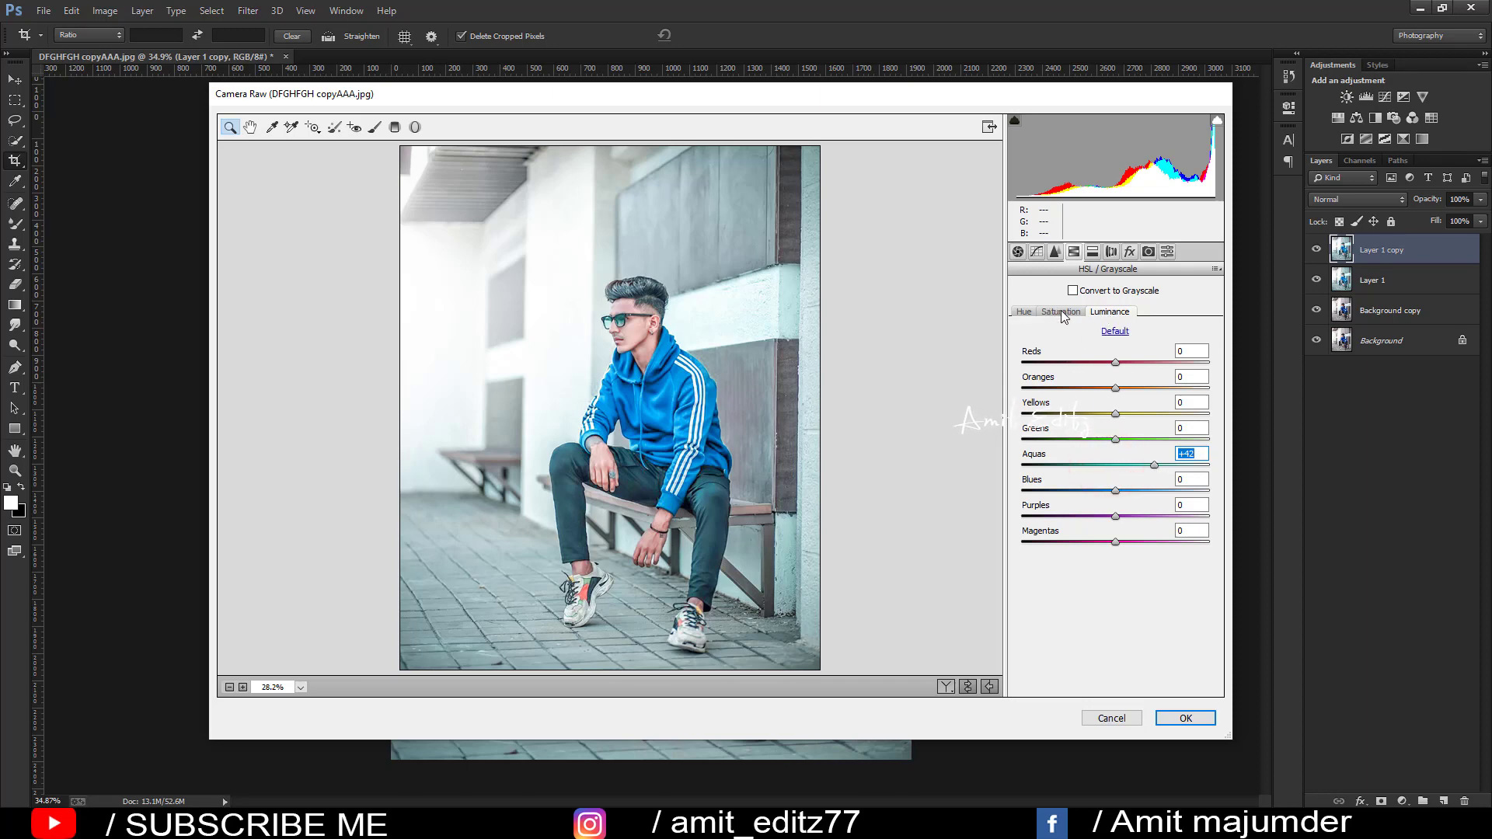
pyautogui.moveTo(1119, 387); pyautogui.dragTo(1137, 388)
pyautogui.click(1186, 718)
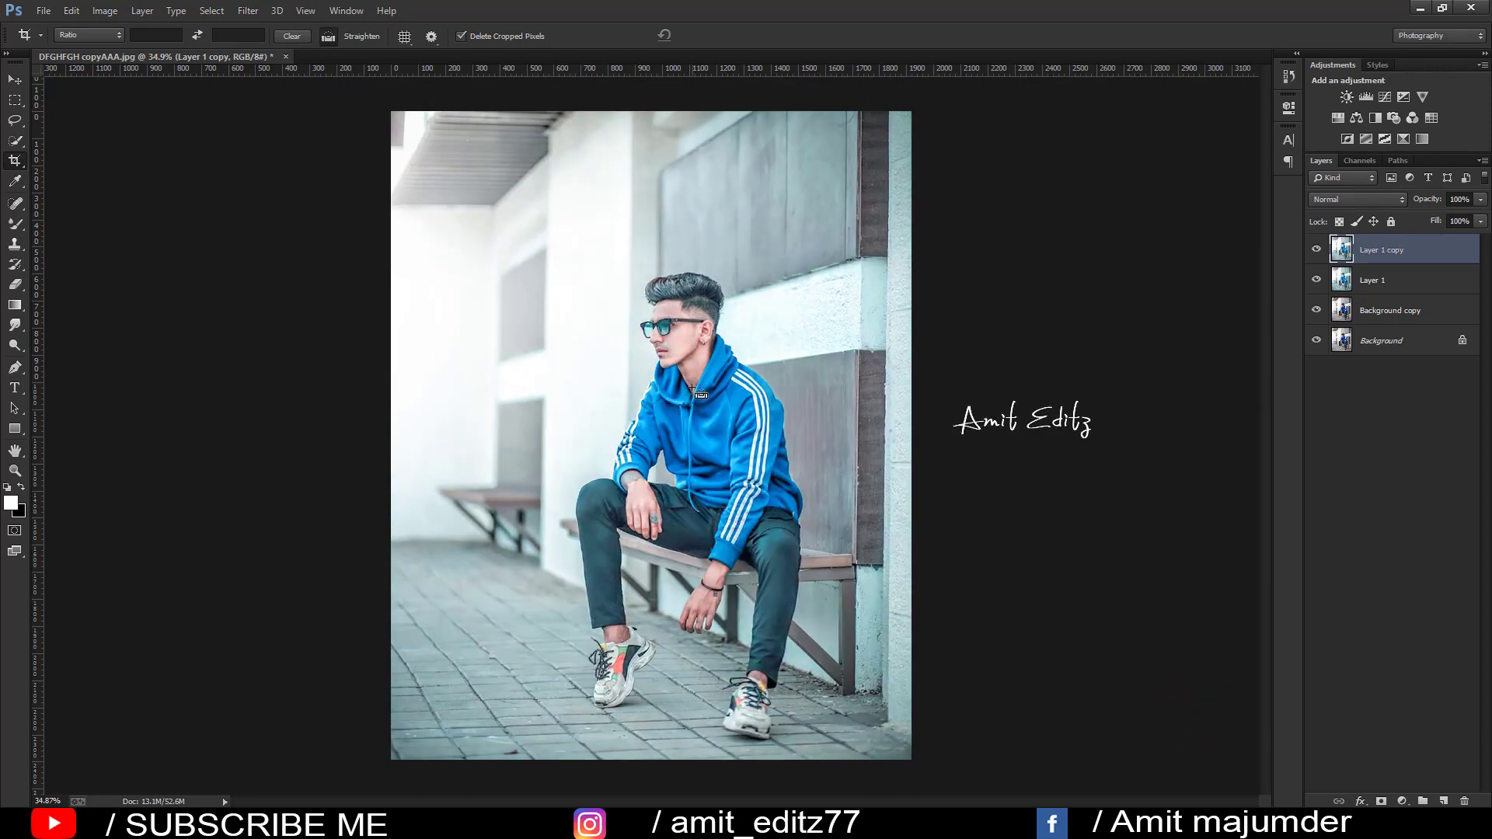
# Merge Layer 1 copy, Layer 1 and Background copy into one layer, toggling it to compare.
pyautogui.hotkey('ctrl', '+')
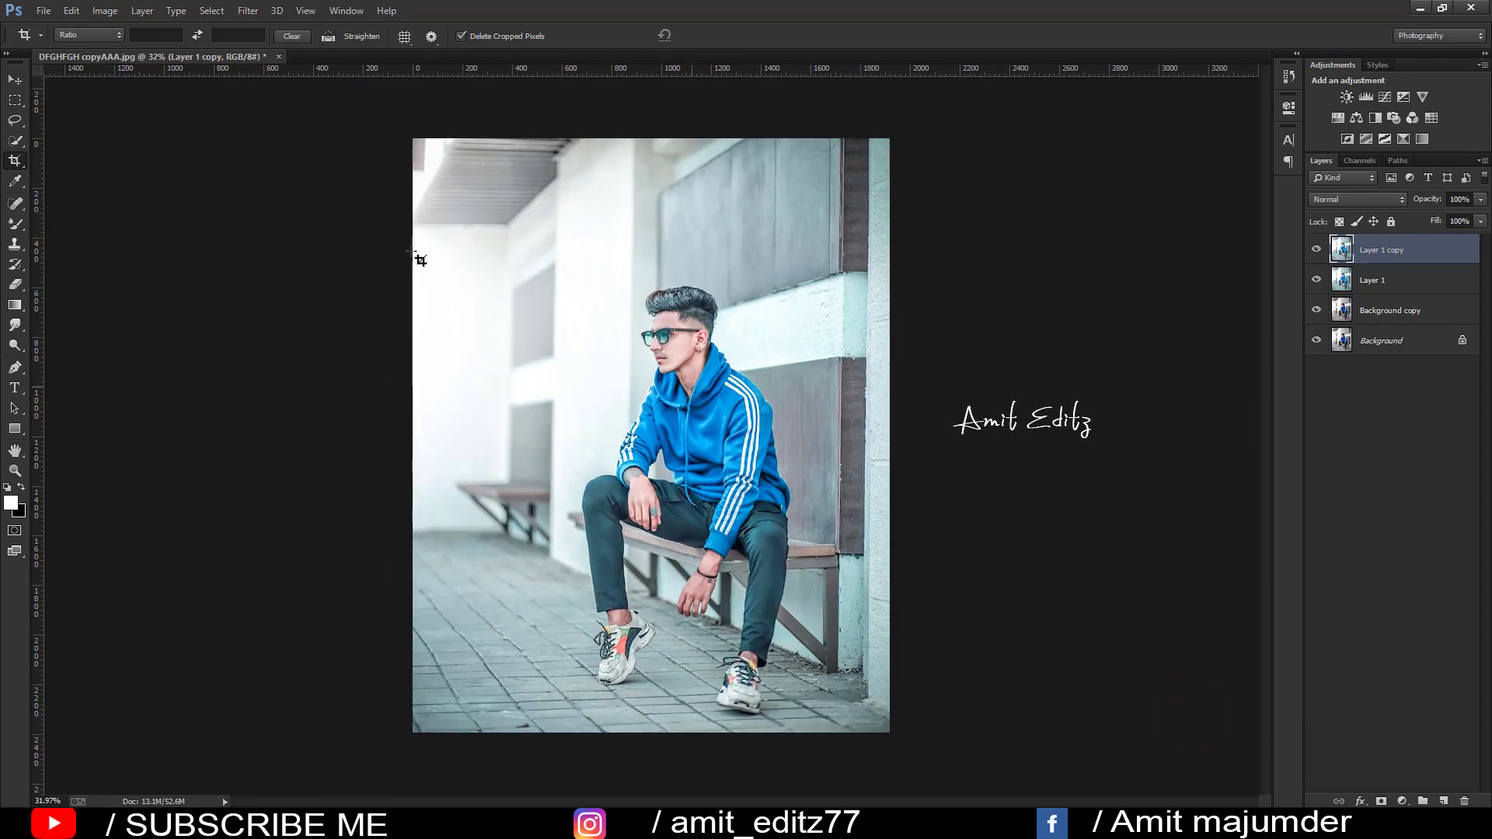
pyautogui.keyDown('shift'); pyautogui.click(1408, 310); pyautogui.keyUp('shift')
pyautogui.rightClick(1398, 294)
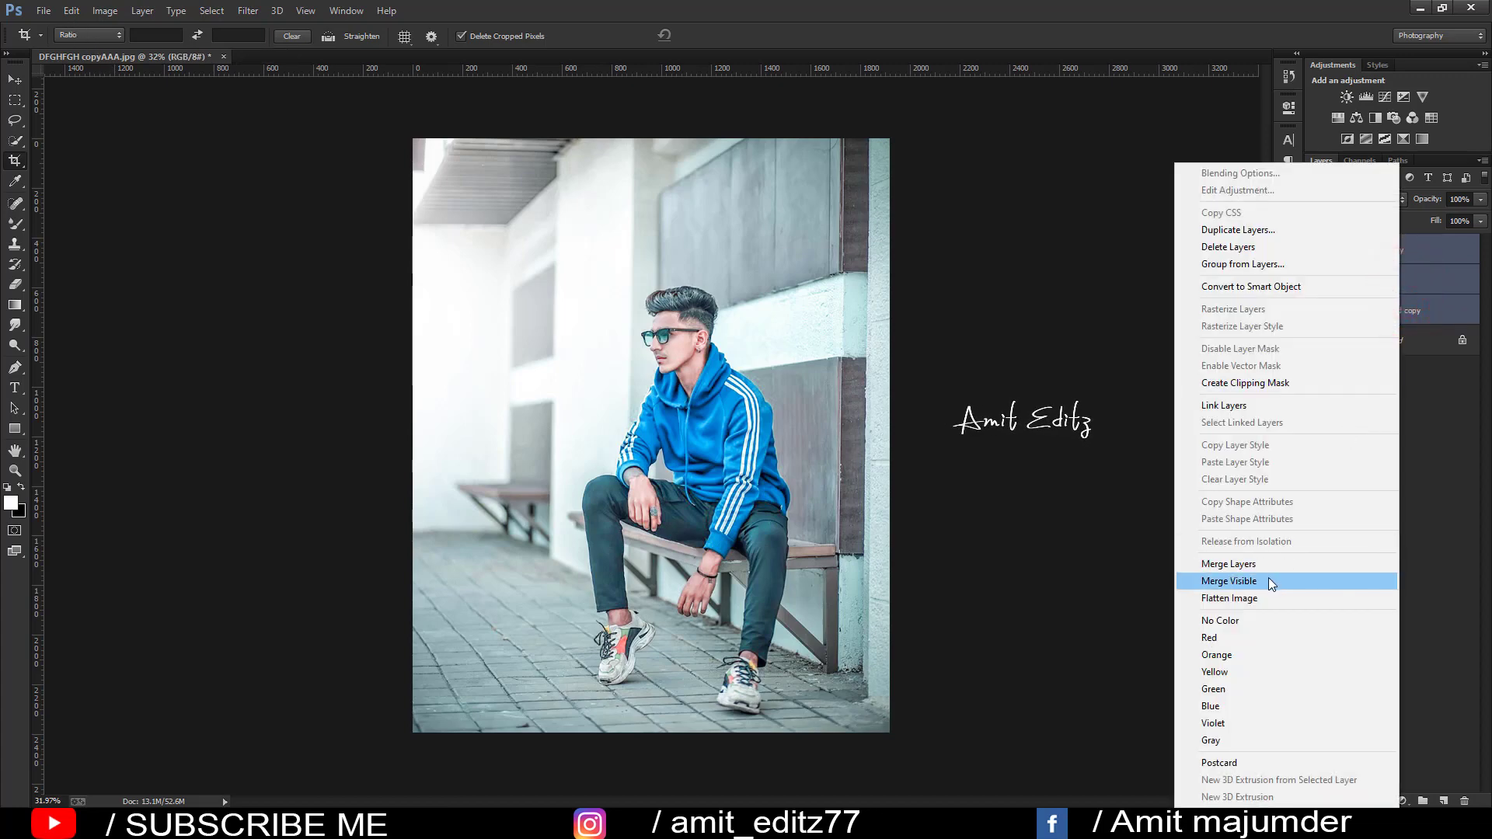
pyautogui.click(1265, 570)
pyautogui.click(1313, 251)
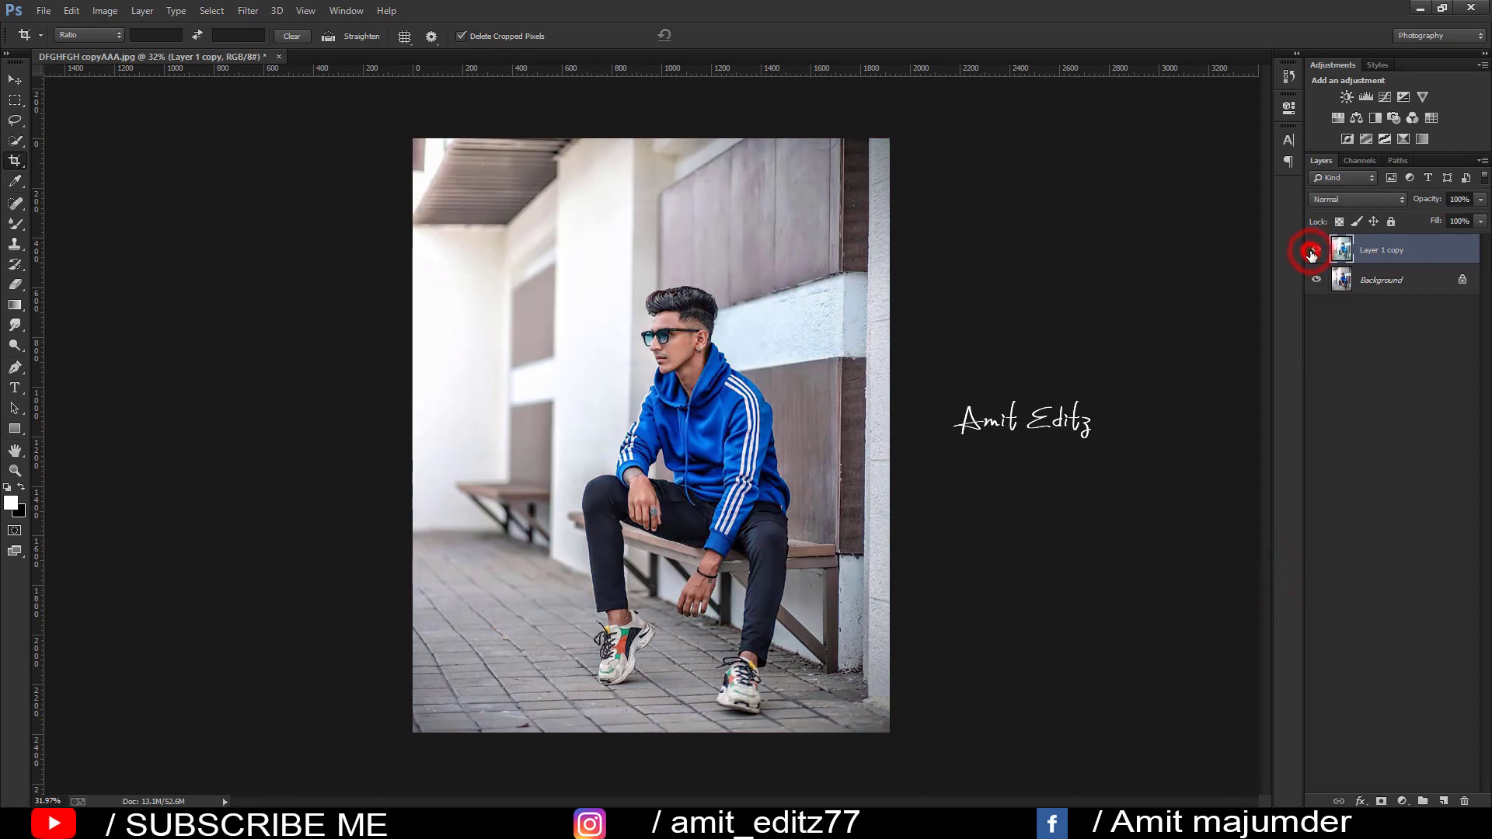
pyautogui.click(1312, 250)
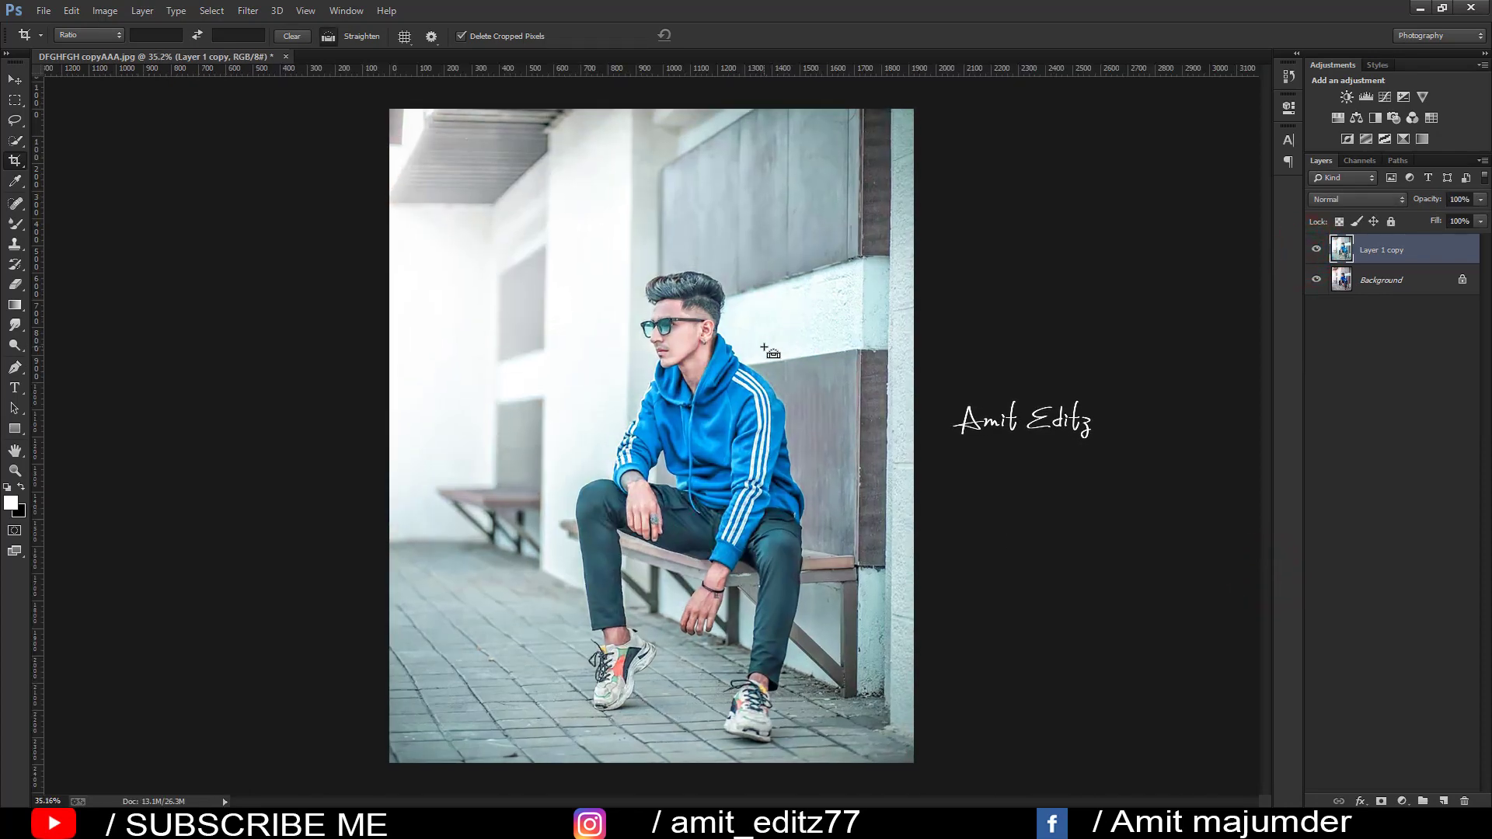
pyautogui.hotkey('ctrl', '-')
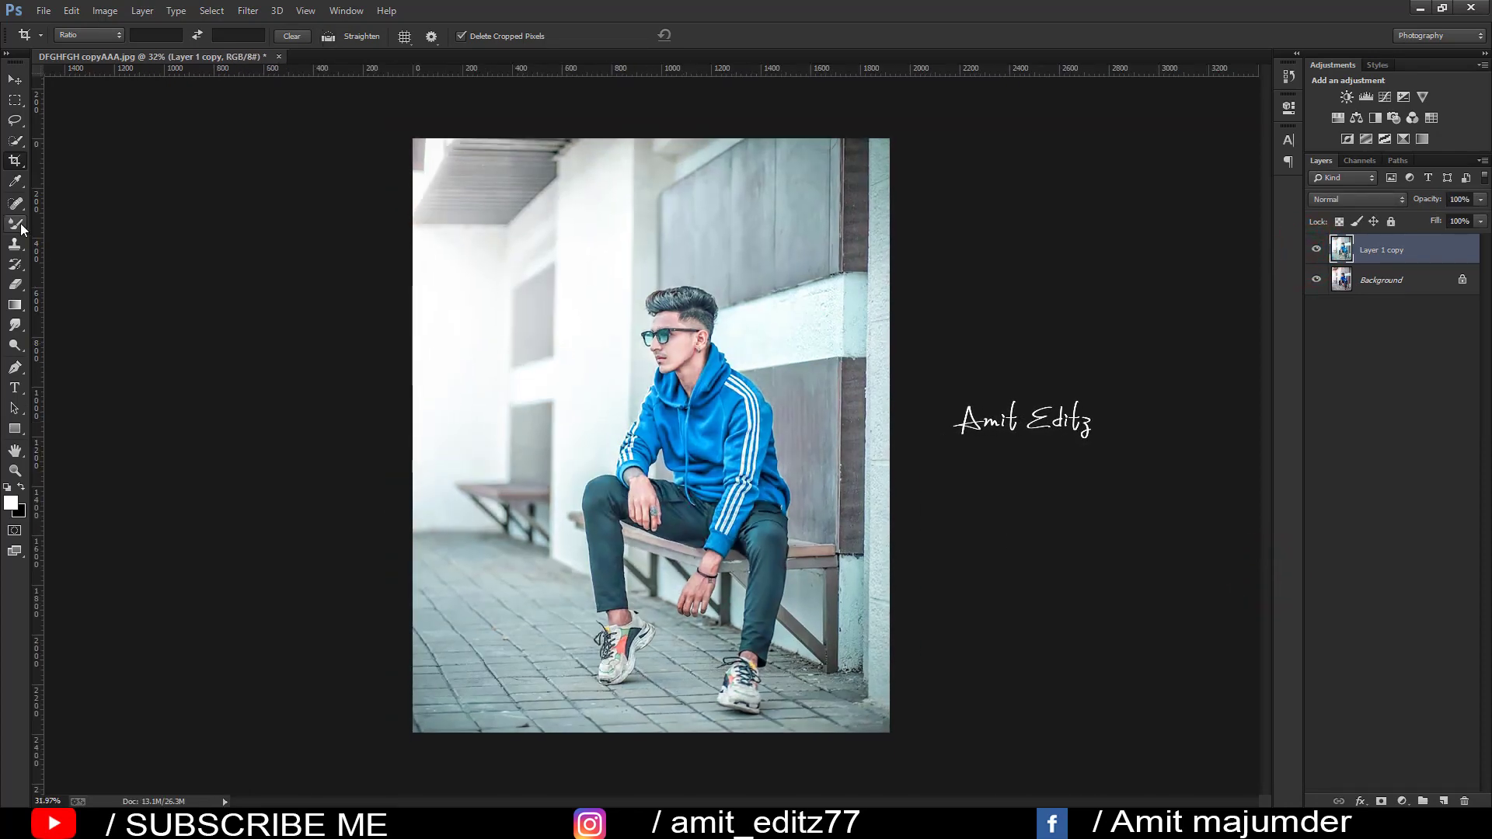
# Pick the logo brush tip, shrink it to 113 px and stamp the white V logo on the wall.
pyautogui.click(15, 223)
pyautogui.rightClick(569, 348)
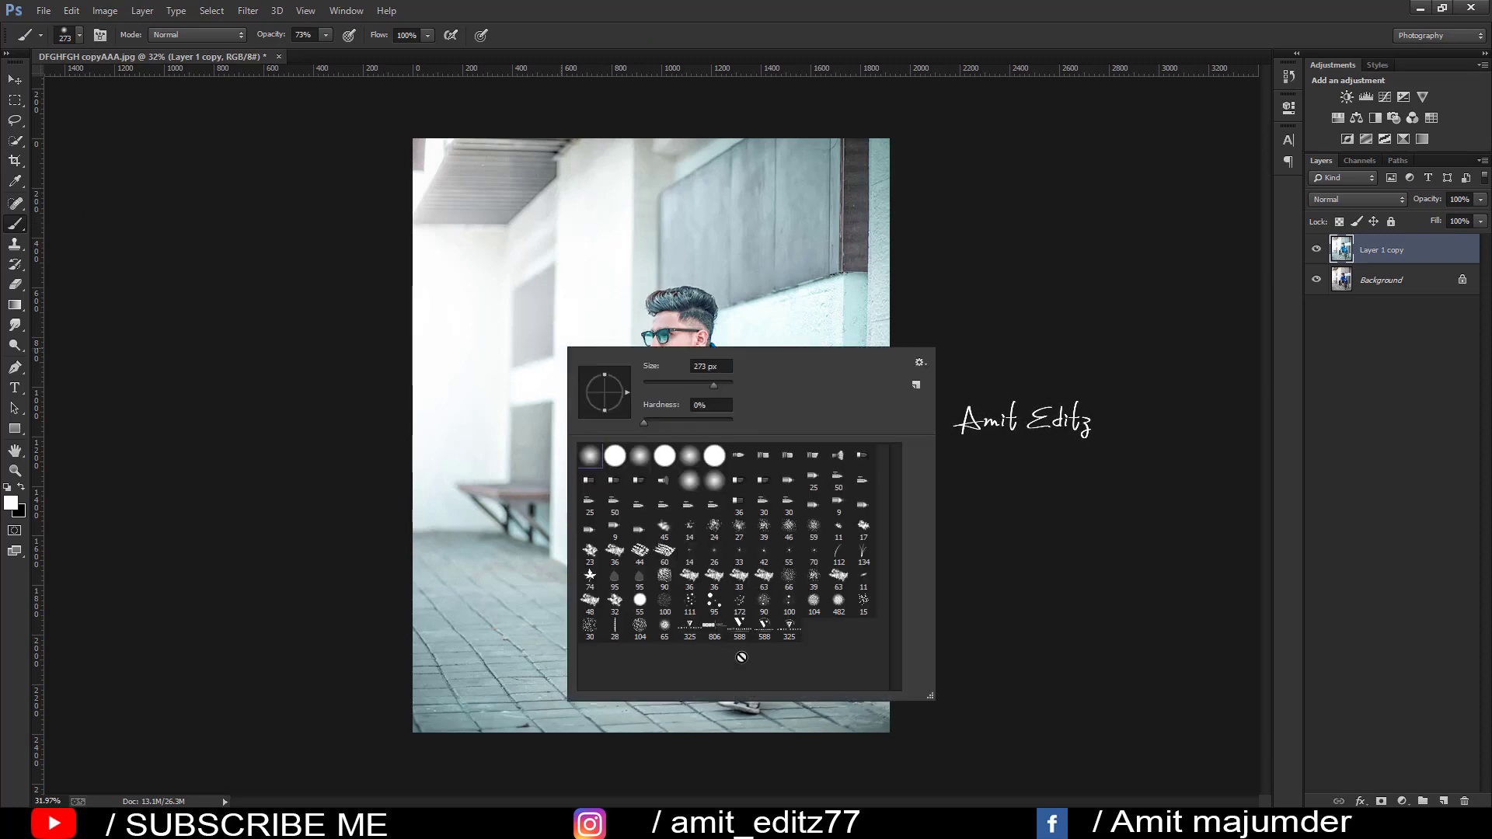
pyautogui.press('Return')
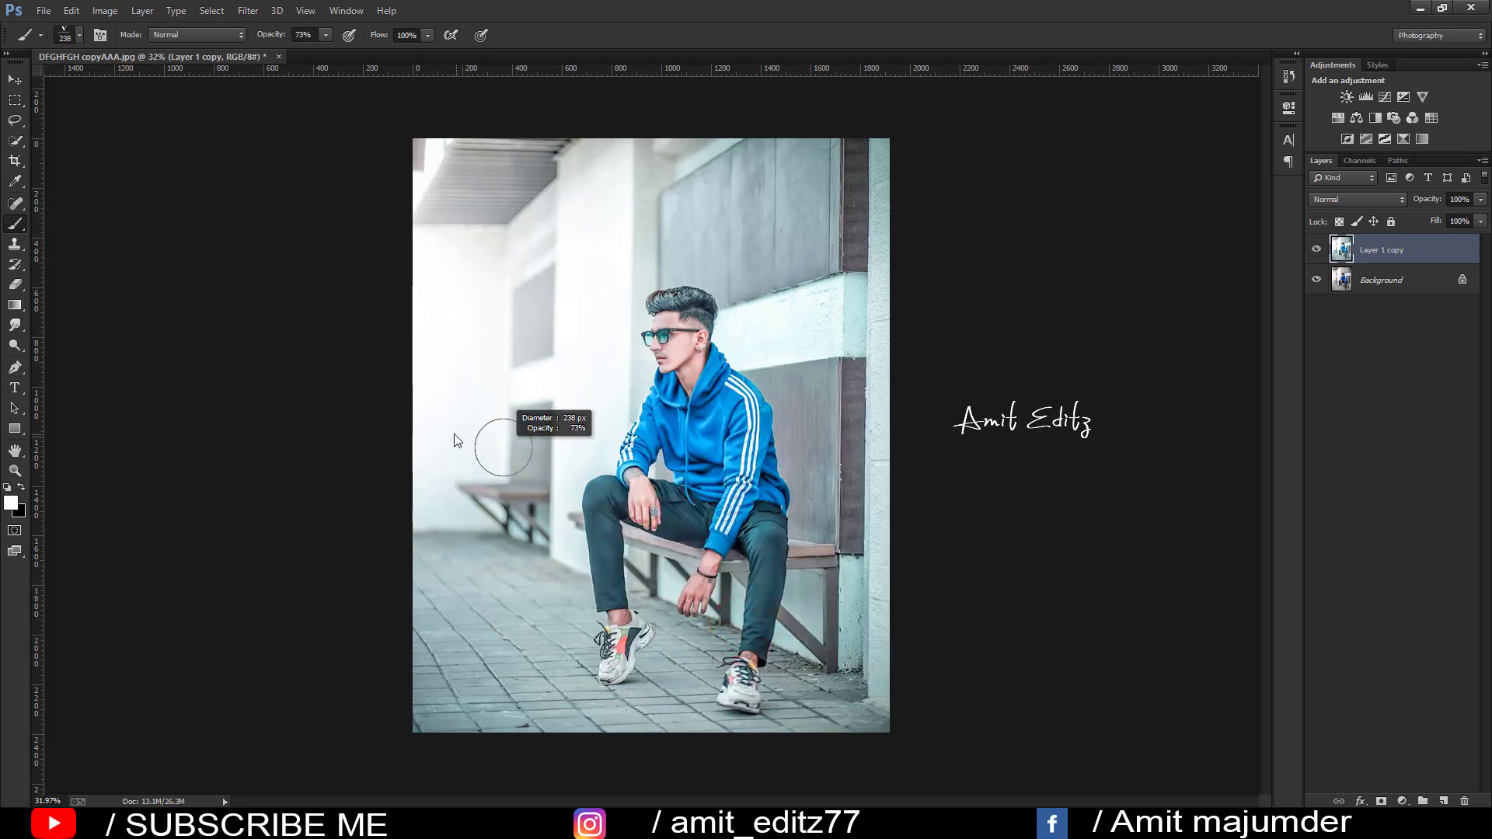
pyautogui.press('[')
pyautogui.press('[')
pyautogui.press('[')
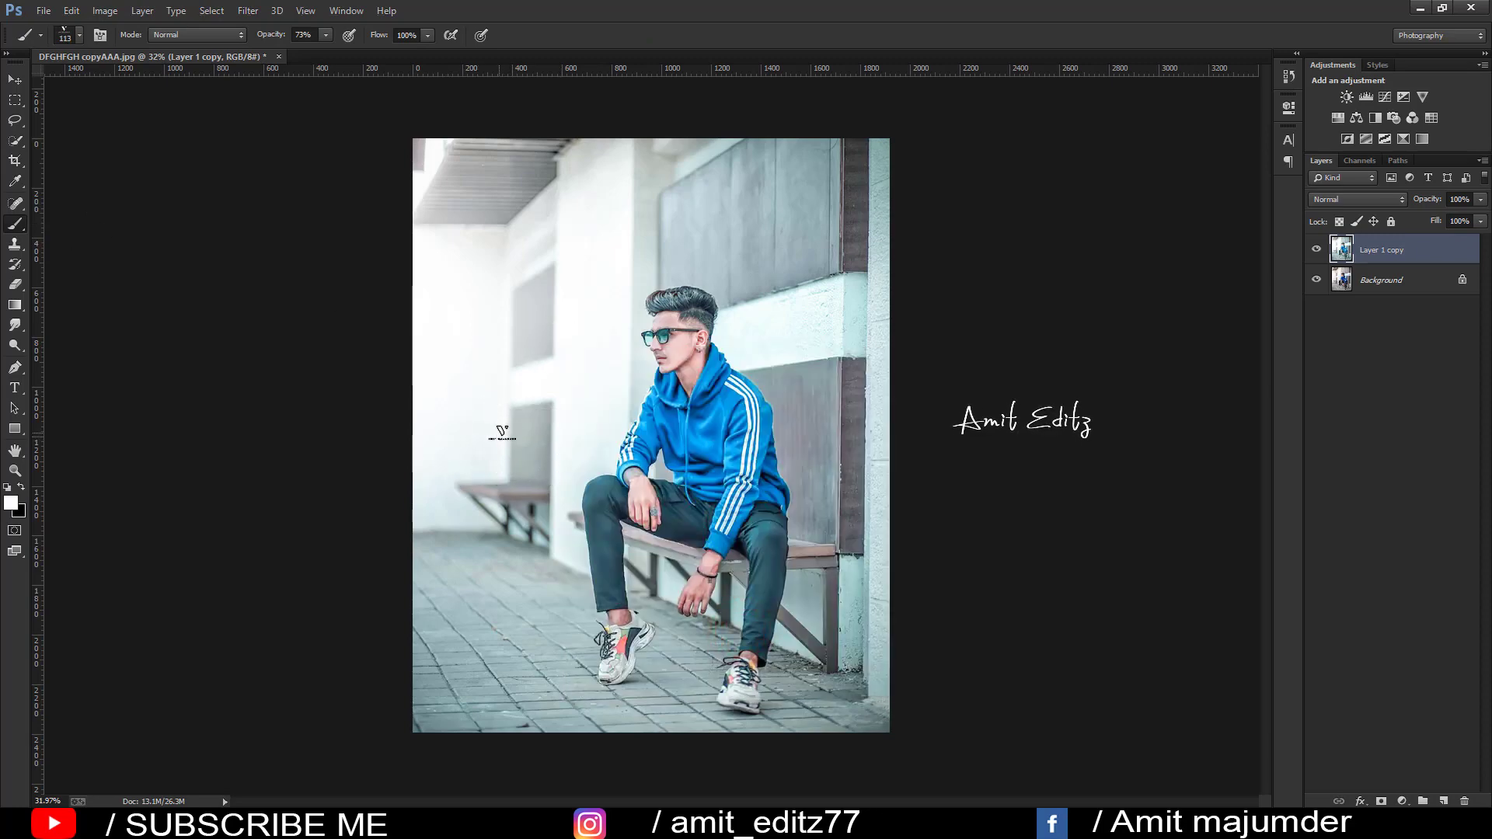
pyautogui.rightClick(521, 436)
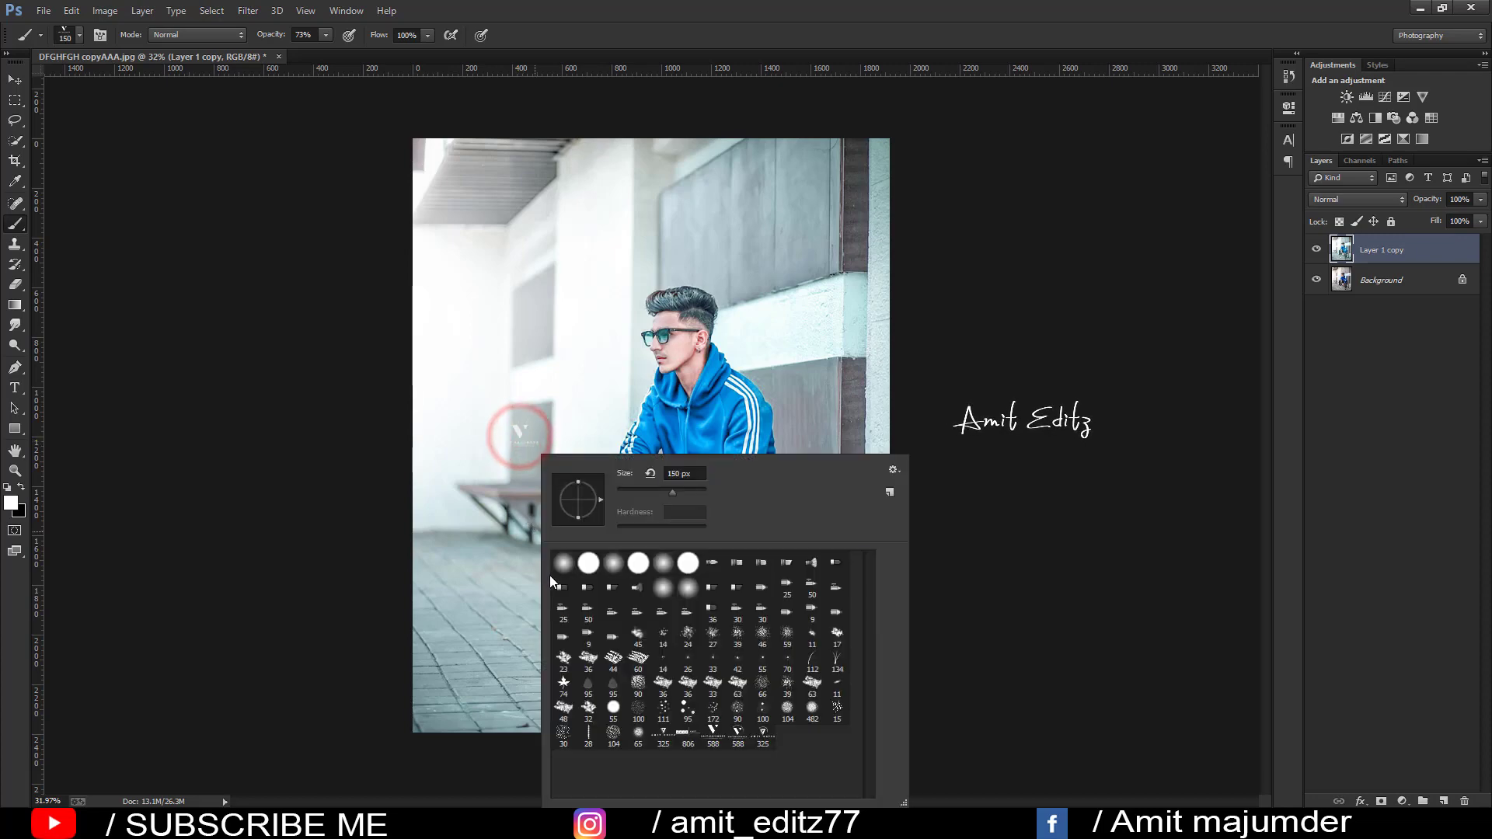
# Switch to the Move tool, then pan and fit the whole image in the window.
pyautogui.click(14, 78)
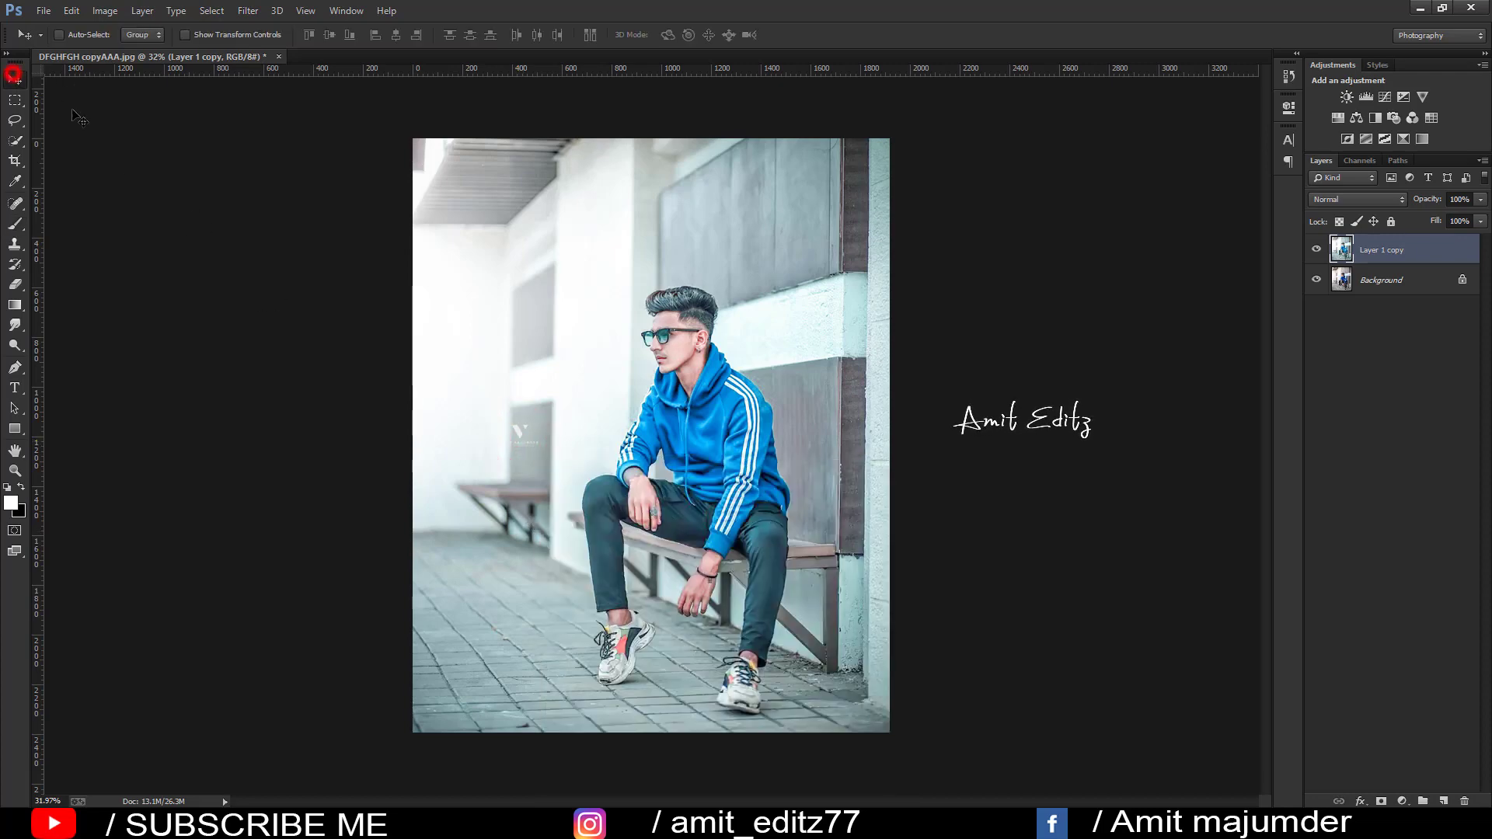
pyautogui.click(54, 9)
pyautogui.click(584, 296)
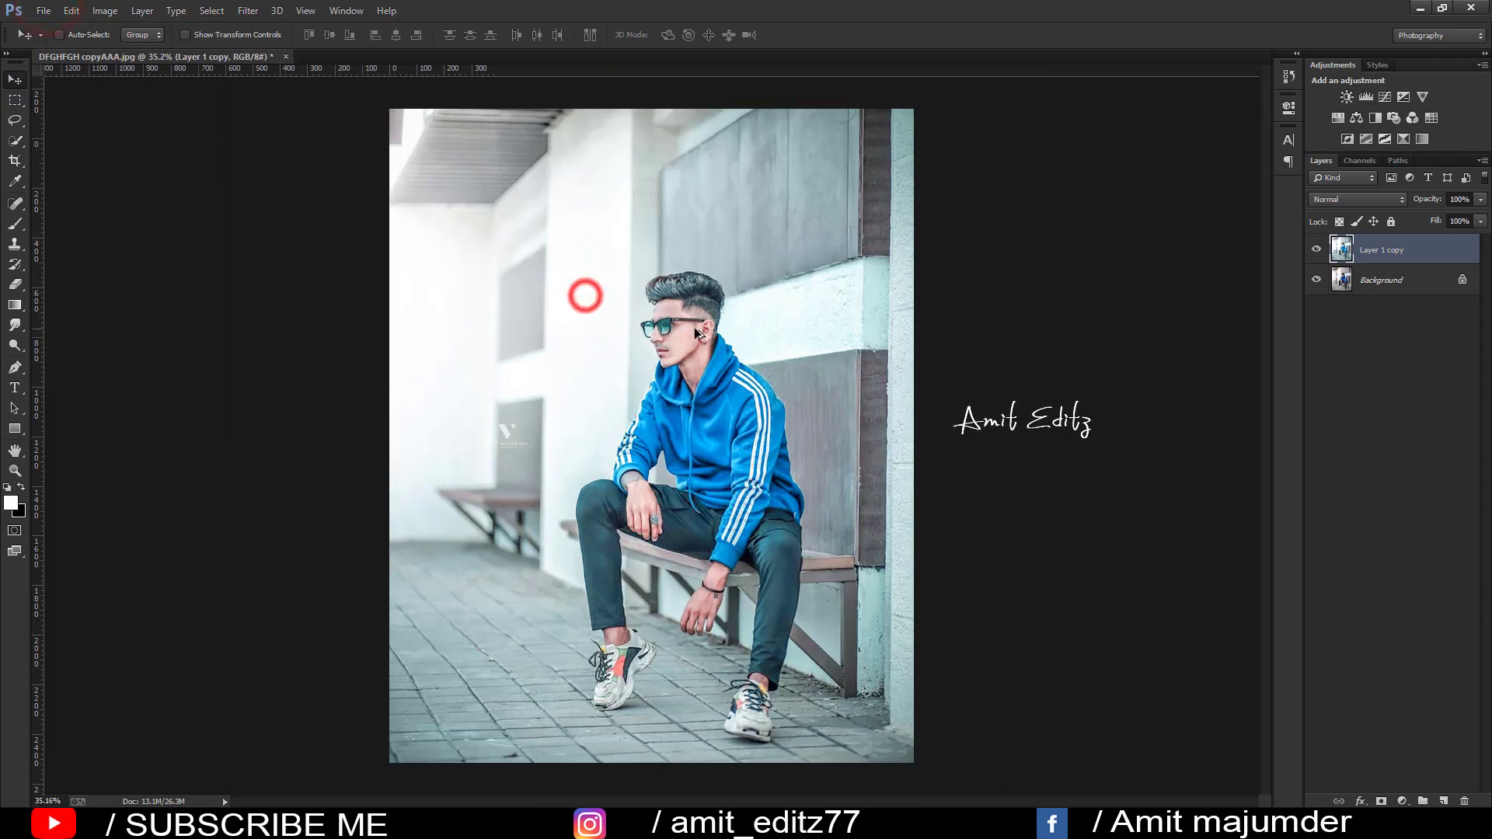
pyautogui.scroll(3, 696, 394)
pyautogui.moveTo(697, 394); pyautogui.dragTo(383, 649)
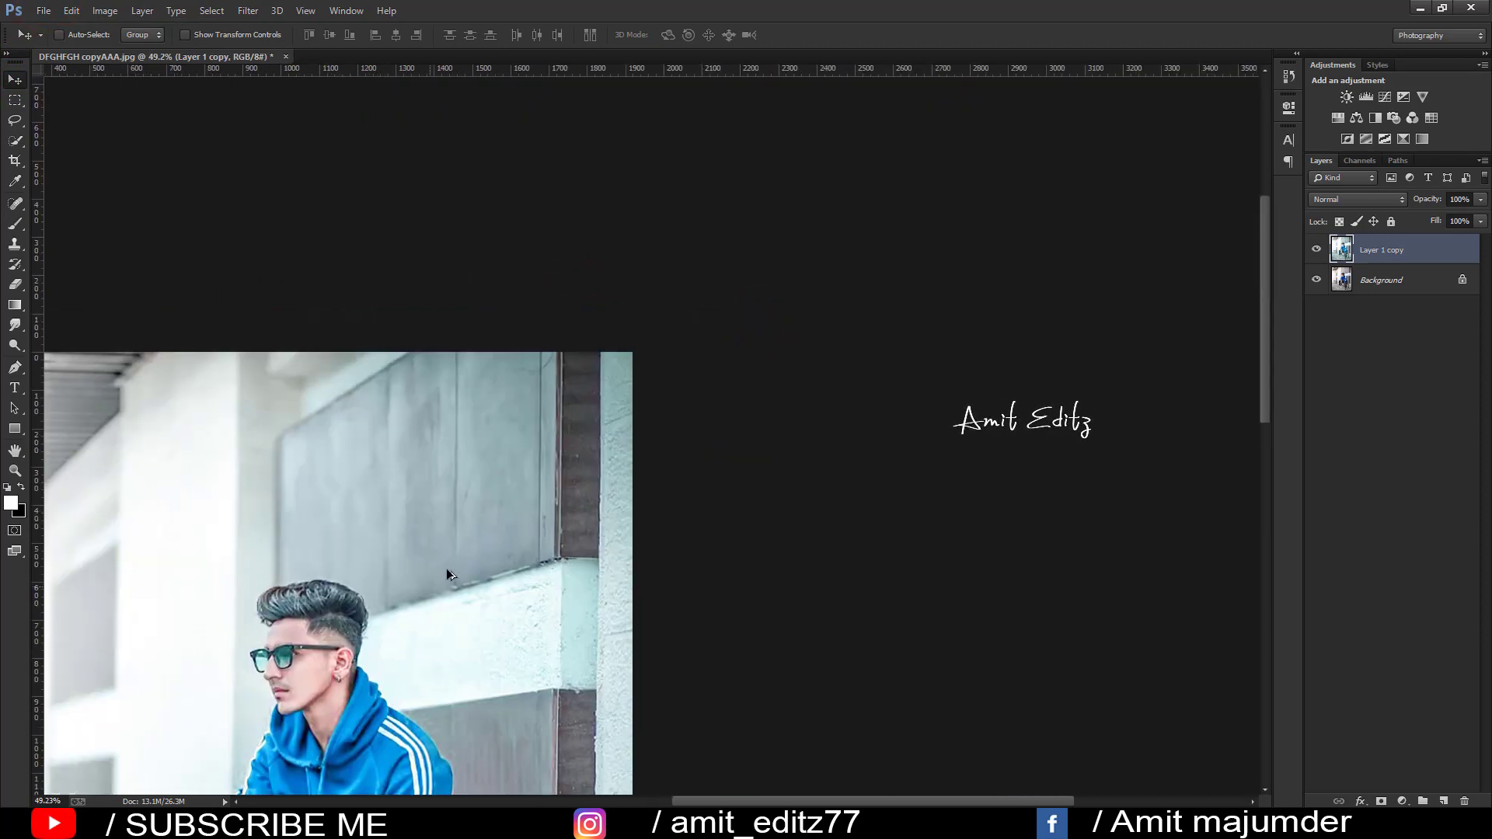
pyautogui.hotkey('ctrl', '0')
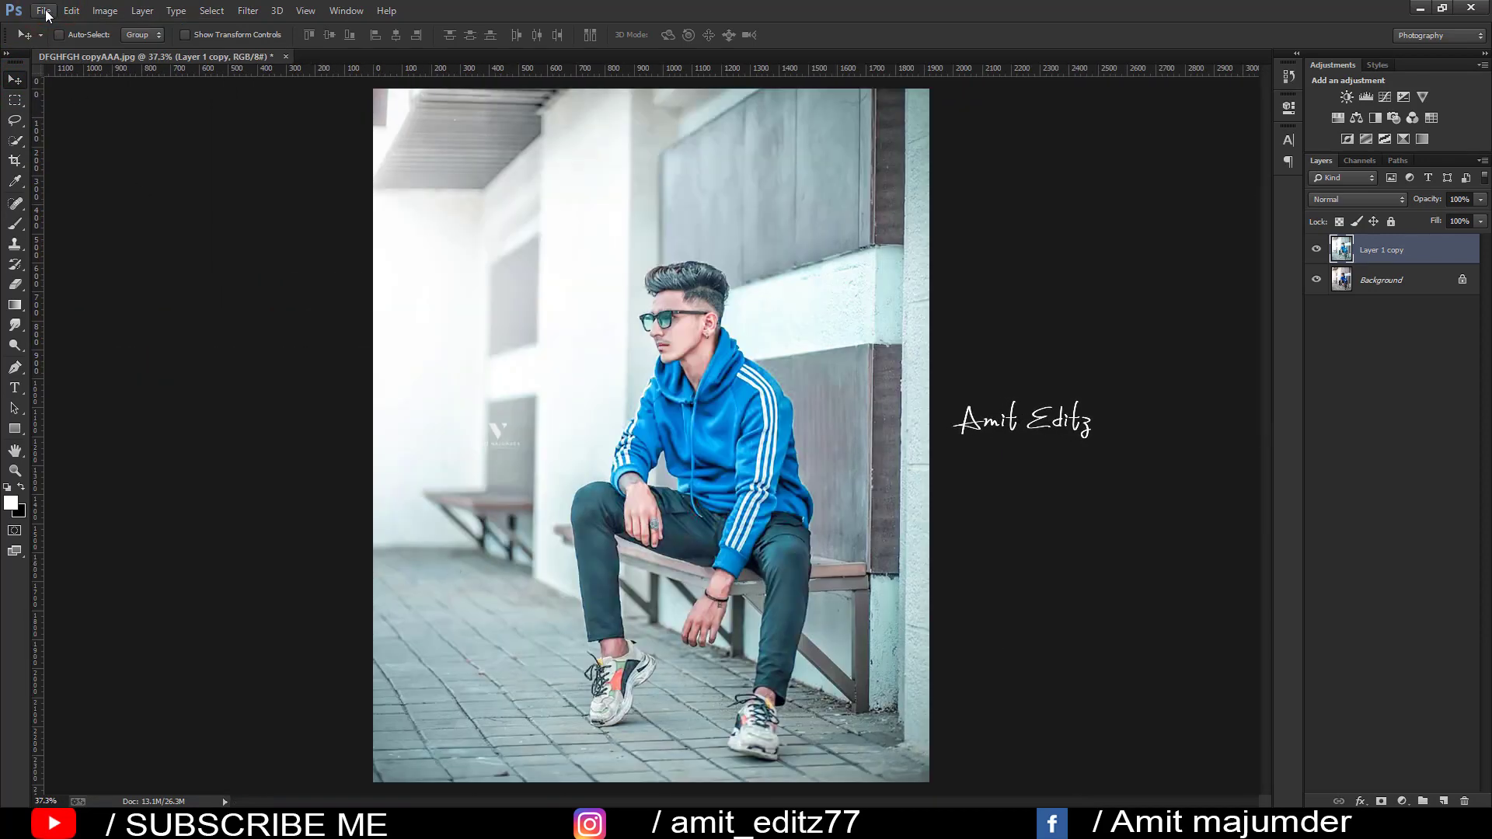
# Open the FGJHGJ.jpg reference photo to compare, then close it again.
pyautogui.click(44, 11)
pyautogui.click(54, 40)
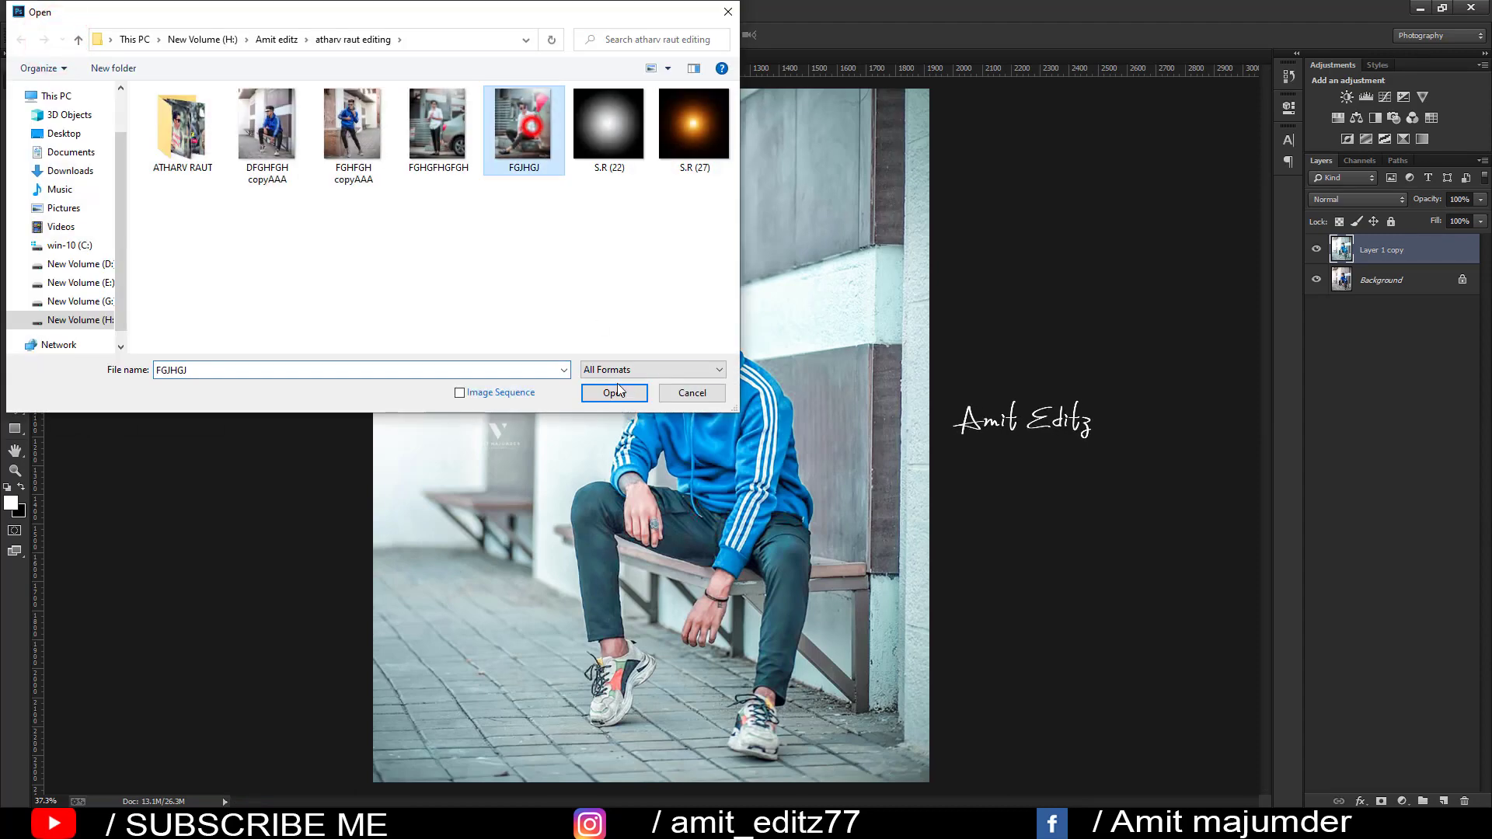
pyautogui.click(613, 392)
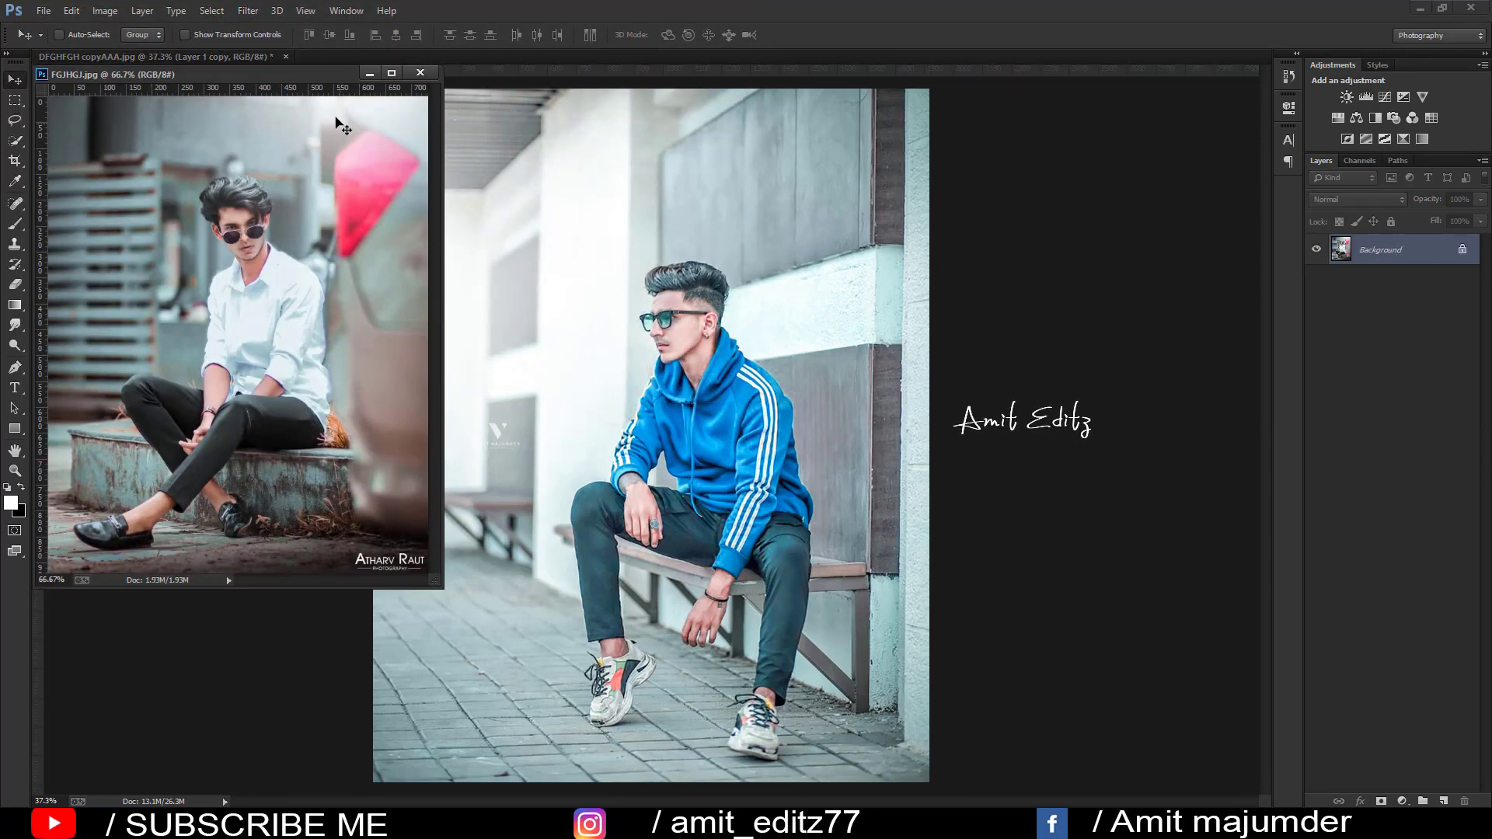
pyautogui.moveTo(323, 75)
pyautogui.mouseDown()
pyautogui.moveTo(218, 451)
pyautogui.moveTo(481, 156)
pyautogui.moveTo(406, 169)
pyautogui.mouseUp()
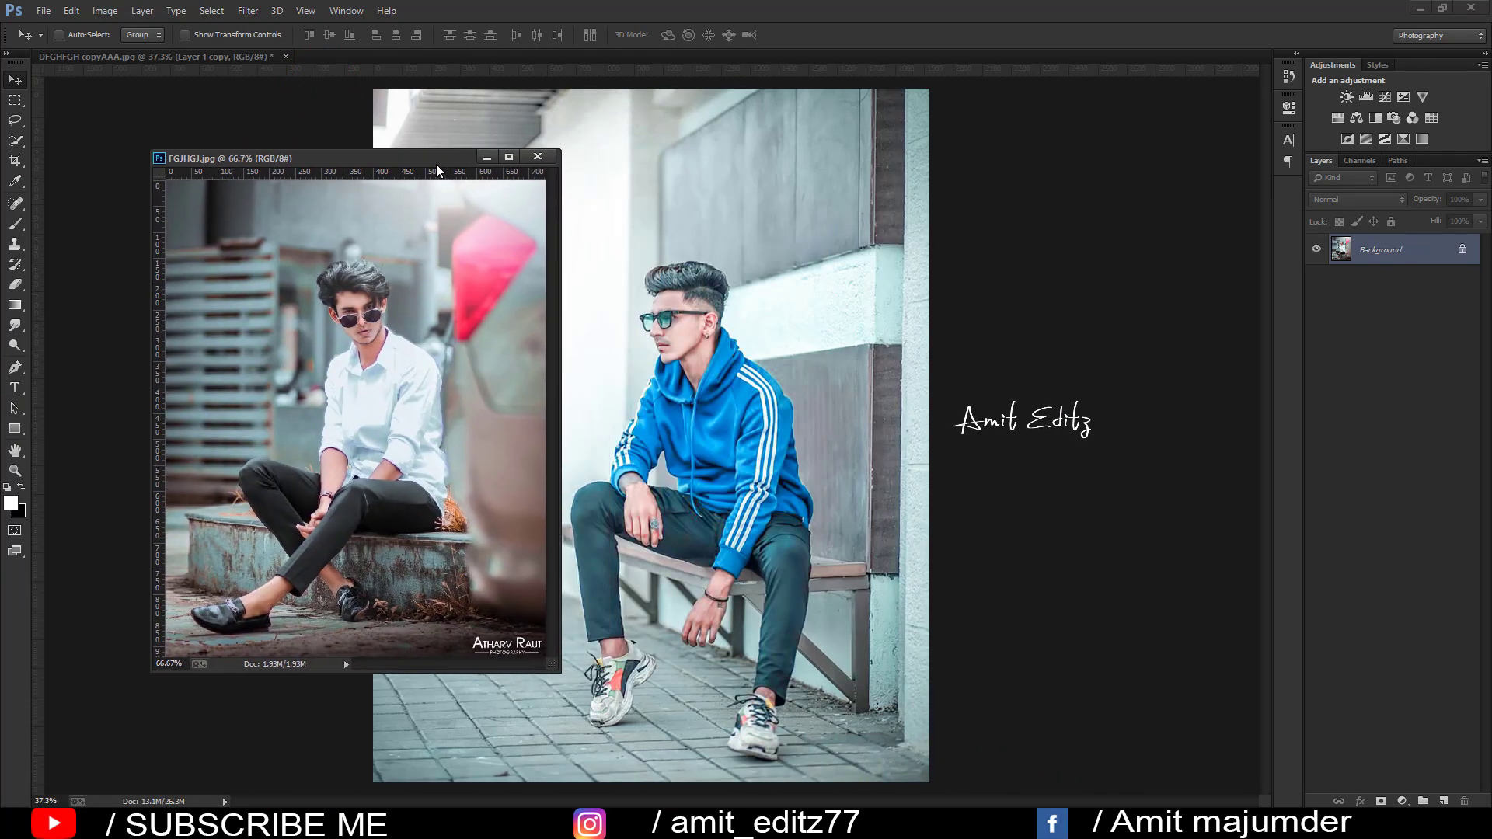
pyautogui.click(532, 156)
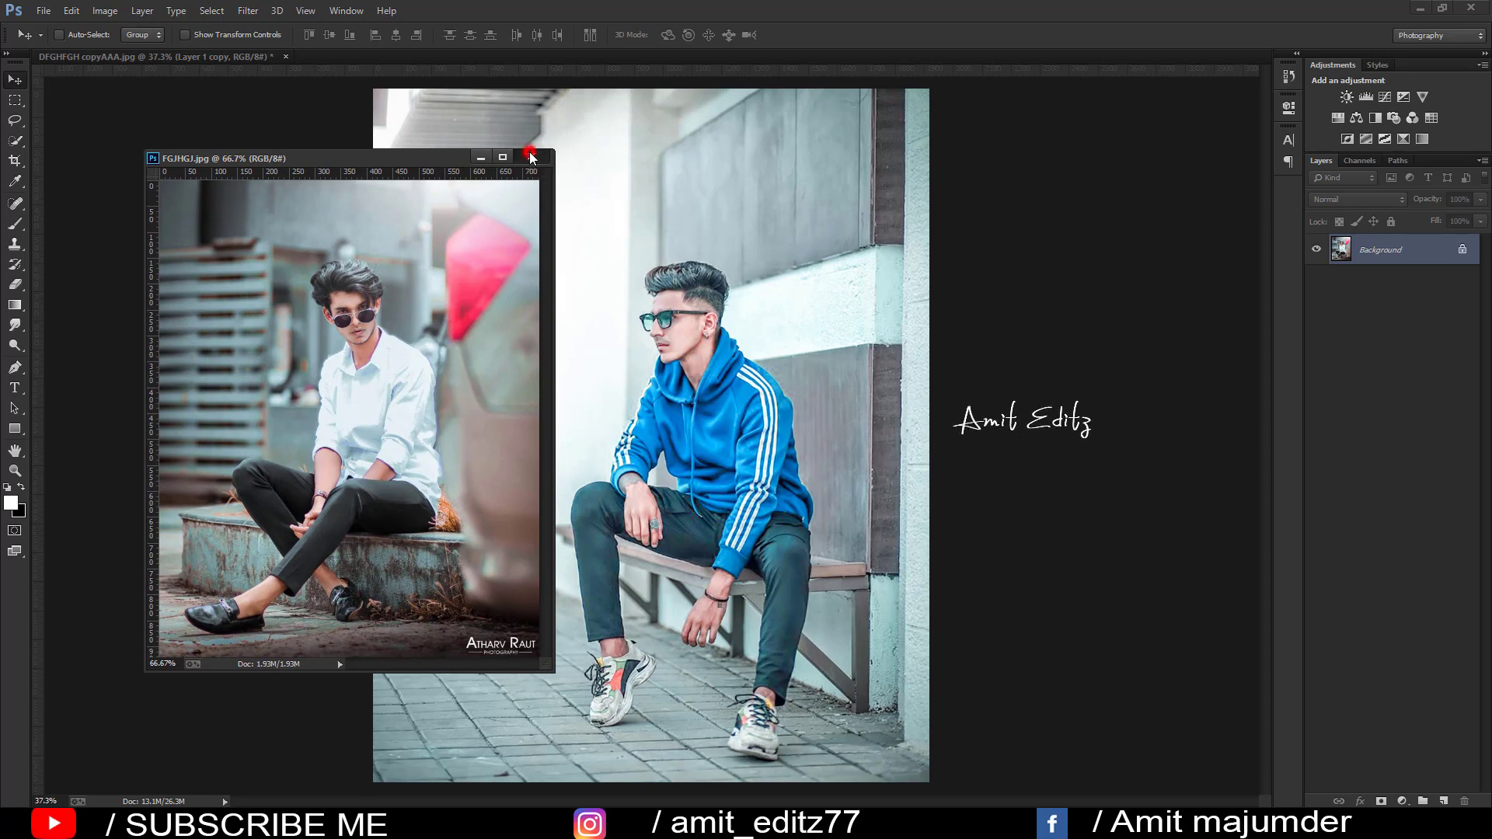
# Darken the bottom edge of the bench photo with a 28%-opacity gradient.
pyautogui.click(15, 305)
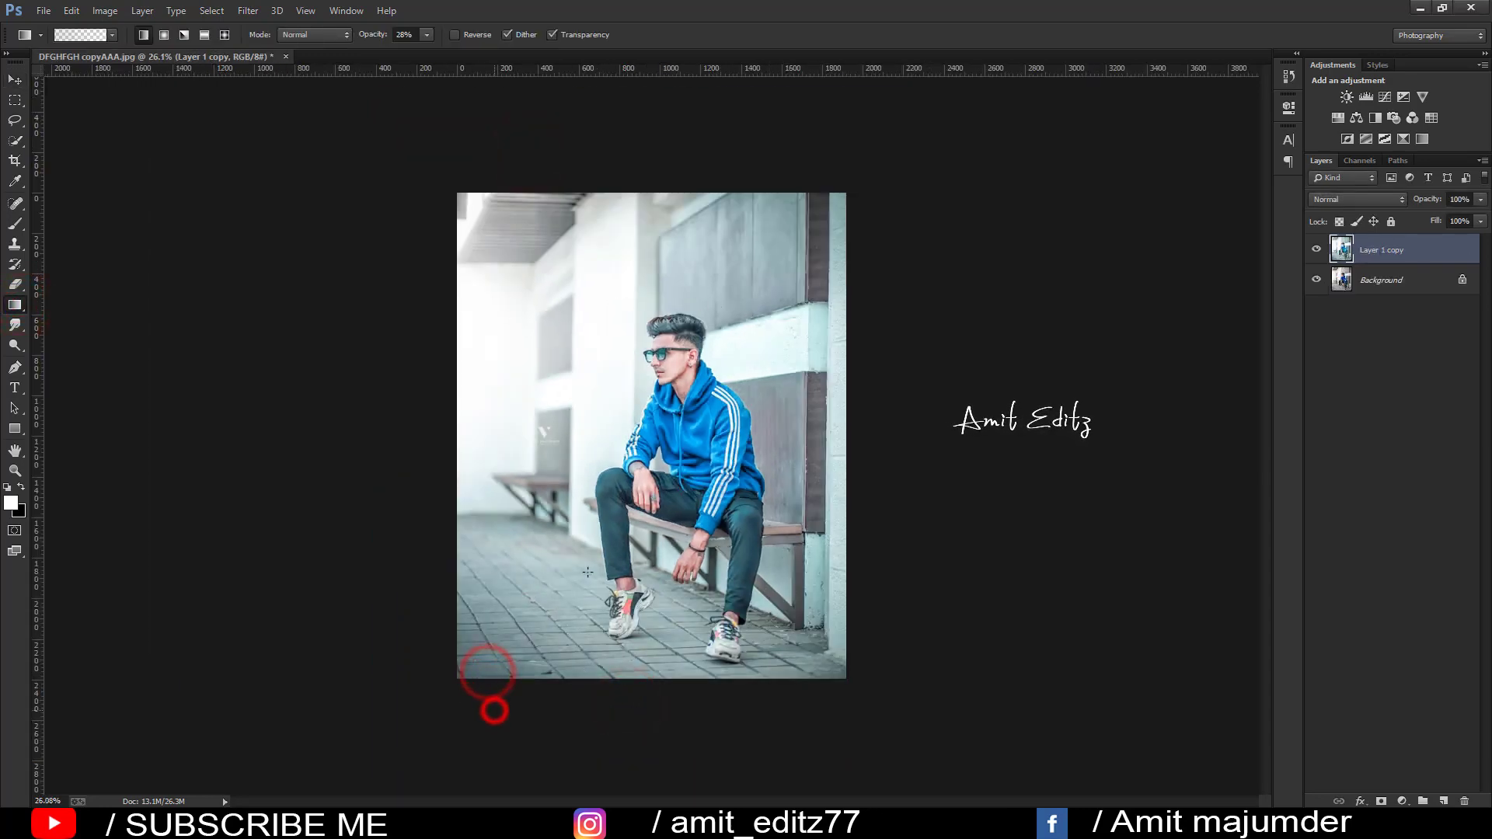
pyautogui.moveTo(619, 680); pyautogui.dragTo(649, 493)
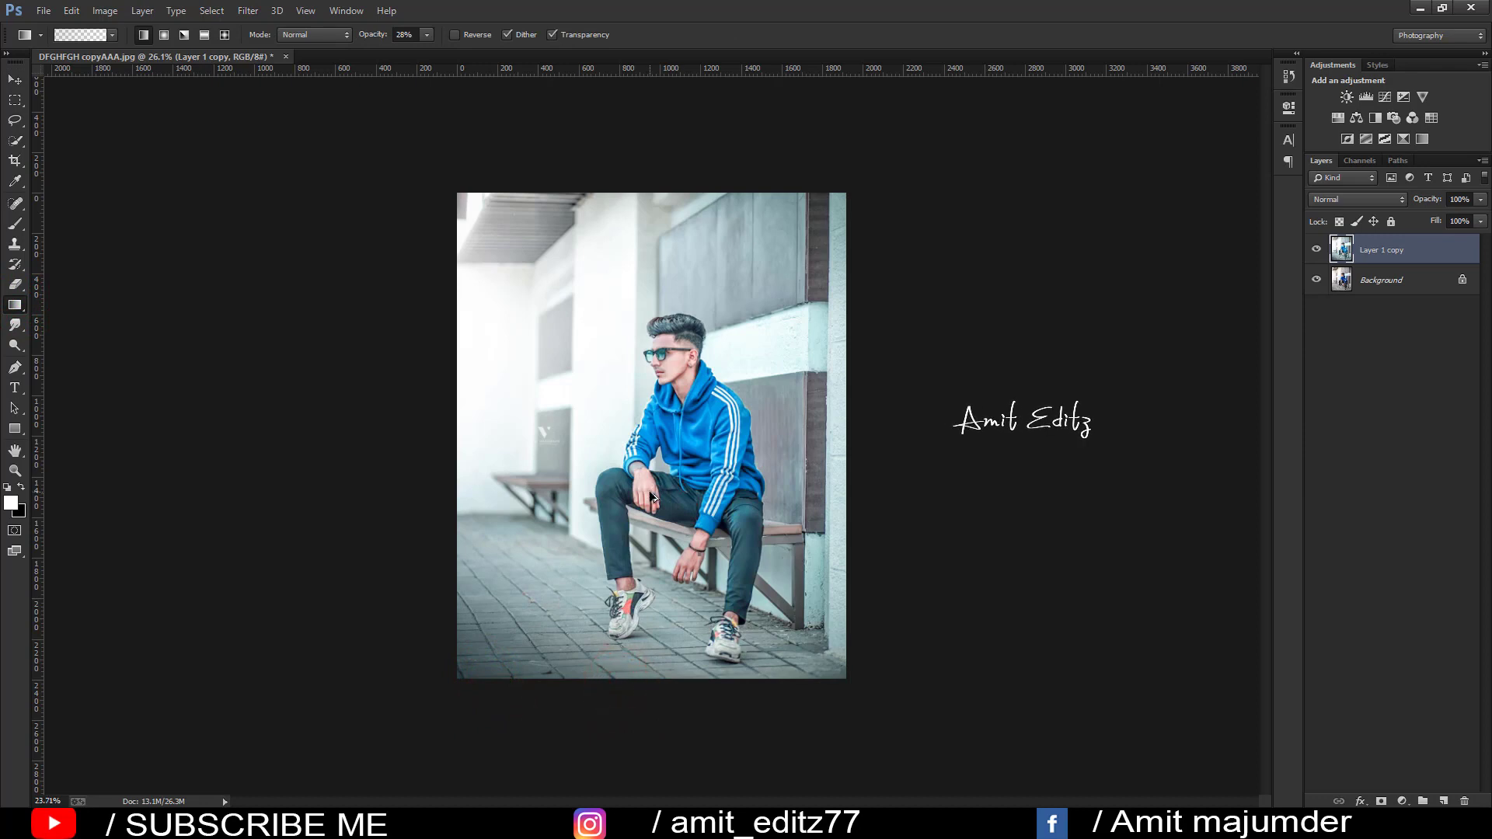
pyautogui.scroll(-1, 651, 498)
pyautogui.scroll(1, 665, 525)
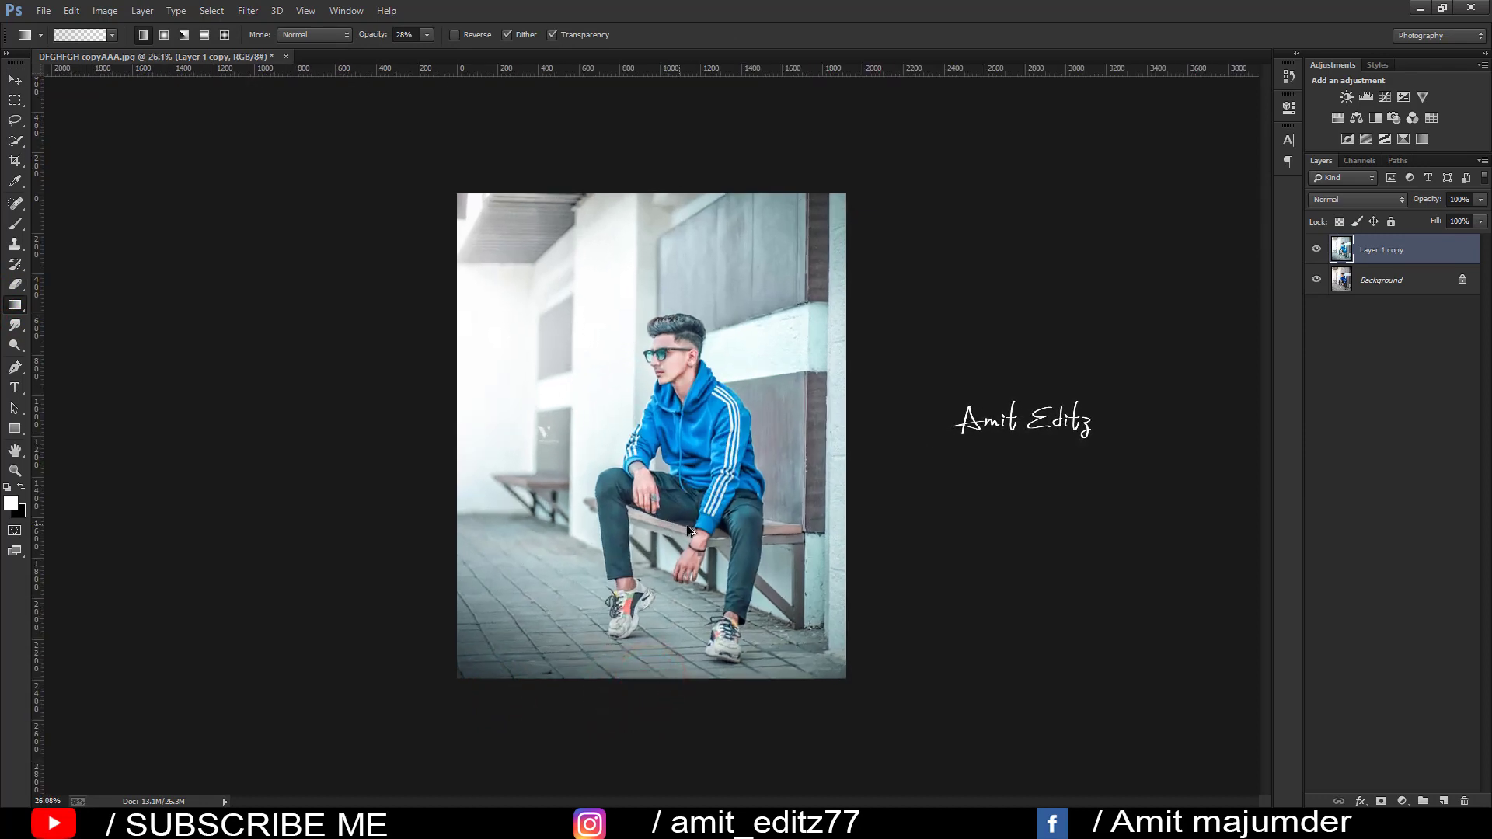
# In Camera Raw Filter, set vignetting -9 with midpoint 48 and Aquas hue +13.
pyautogui.click(248, 10)
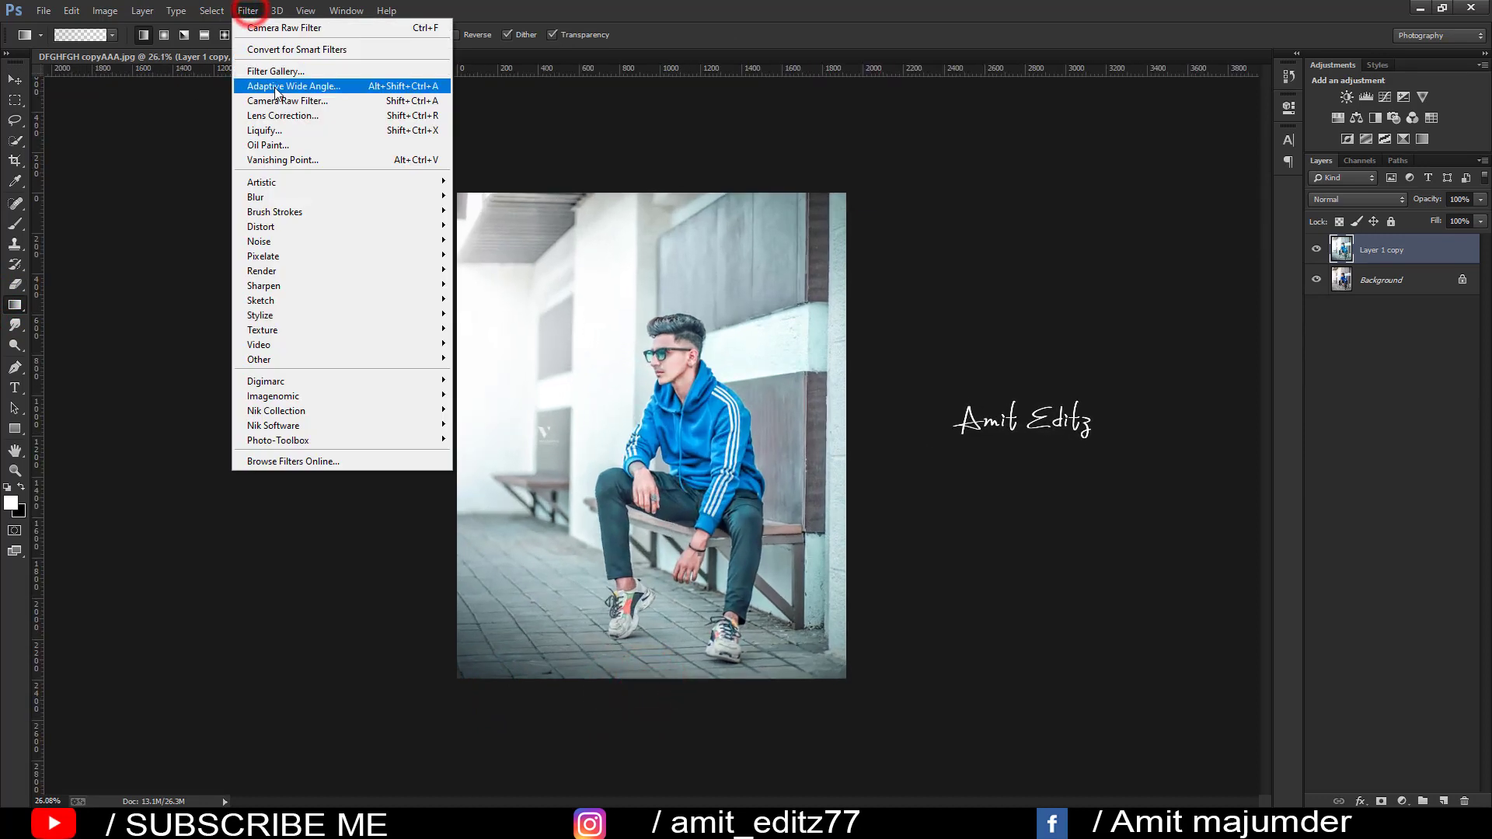
pyautogui.click(276, 97)
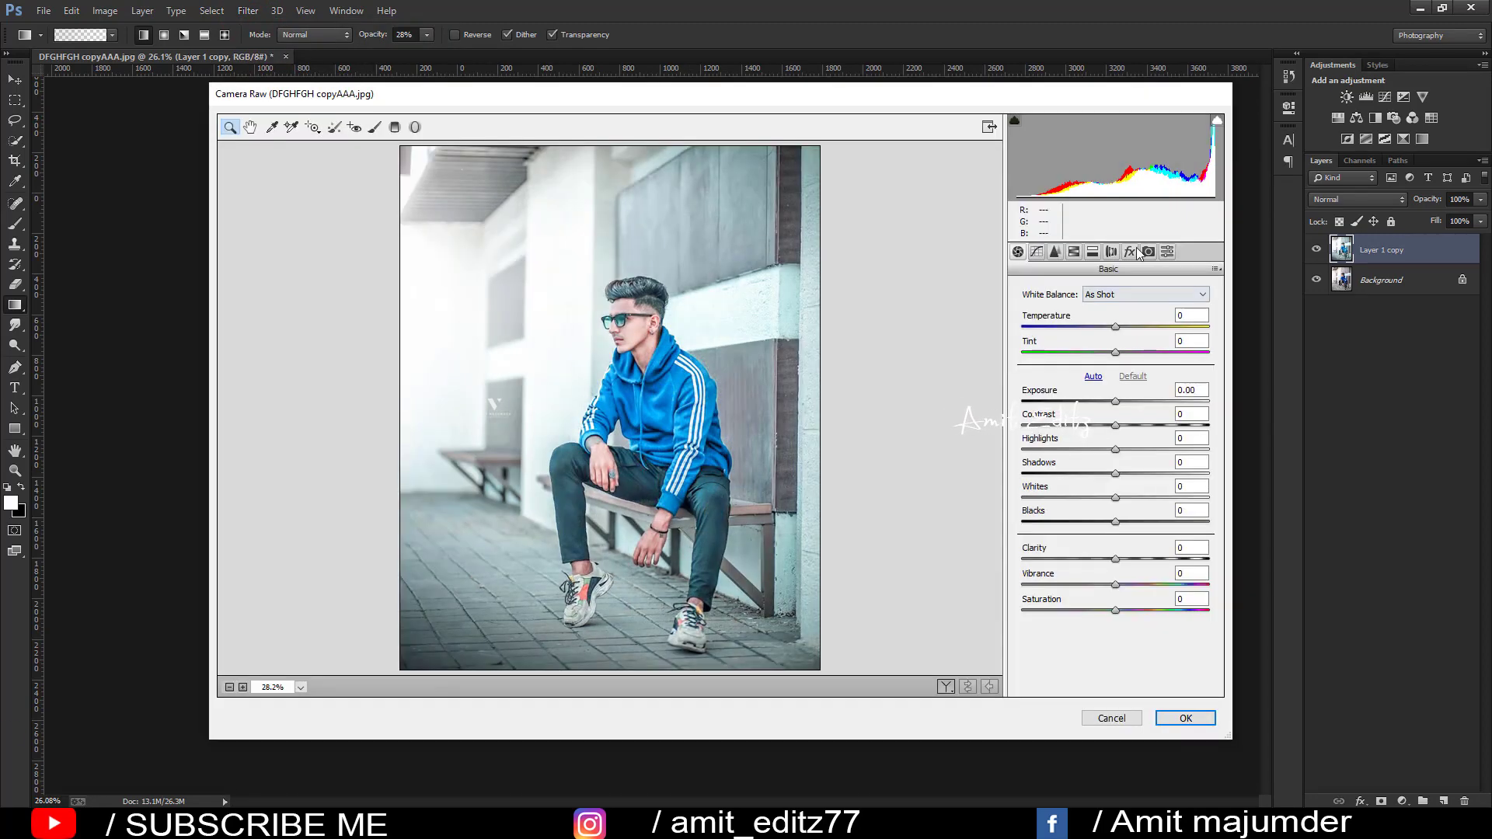
pyautogui.click(1131, 251)
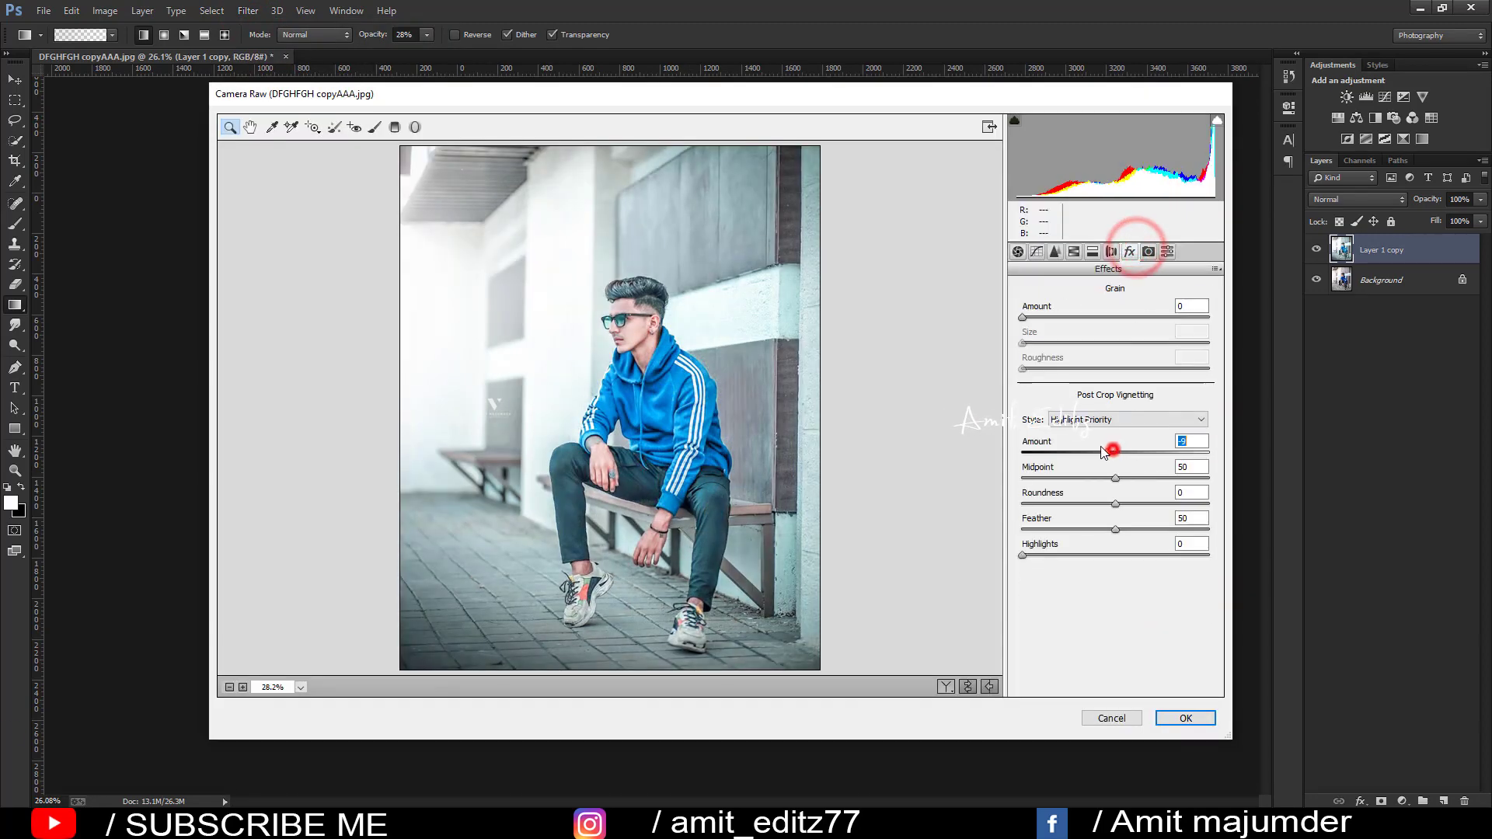
pyautogui.moveTo(1115, 452); pyautogui.dragTo(1124, 453)
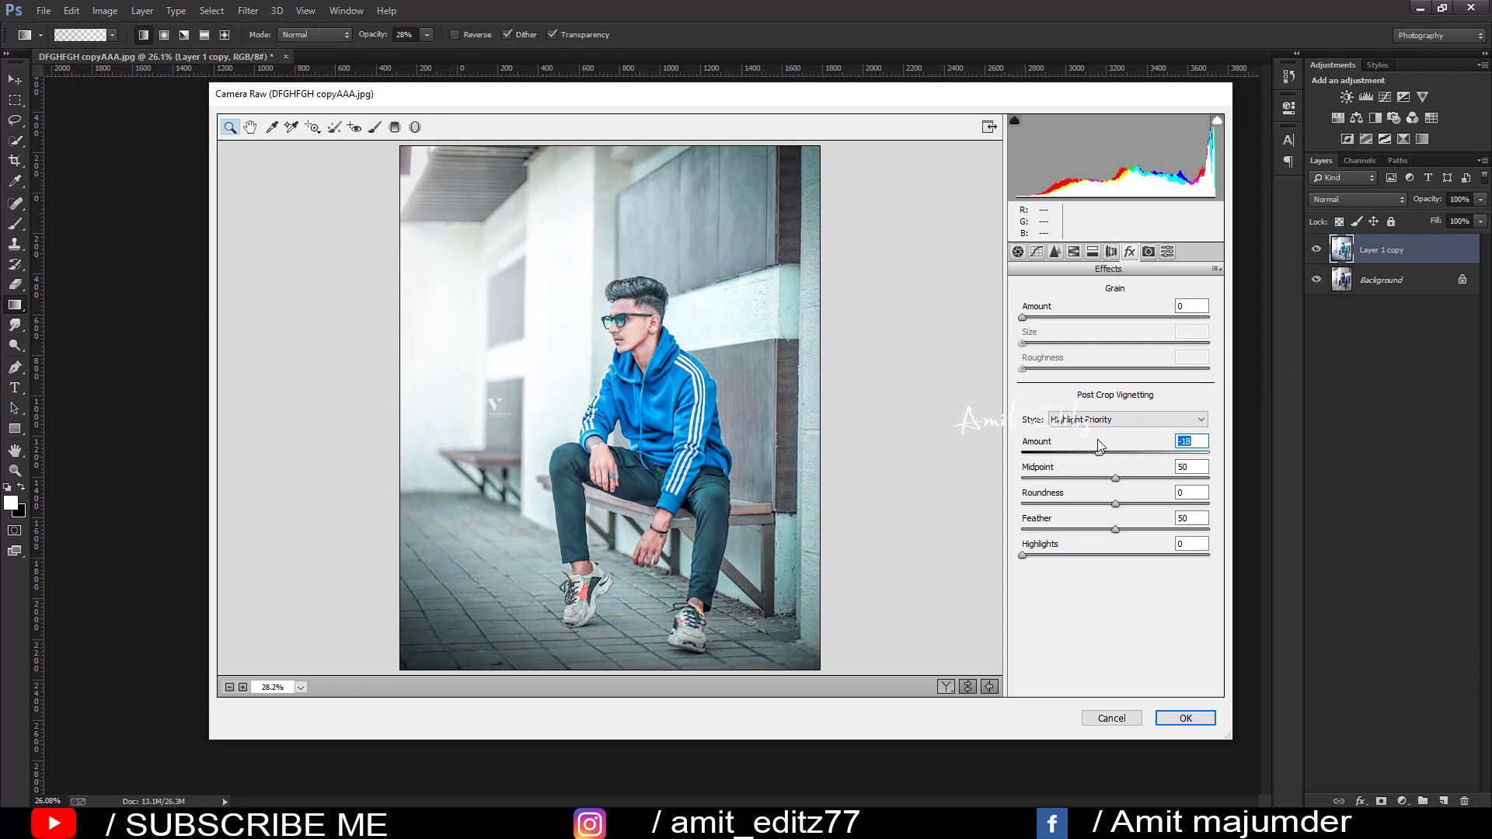
pyautogui.moveTo(1117, 452); pyautogui.dragTo(1111, 478)
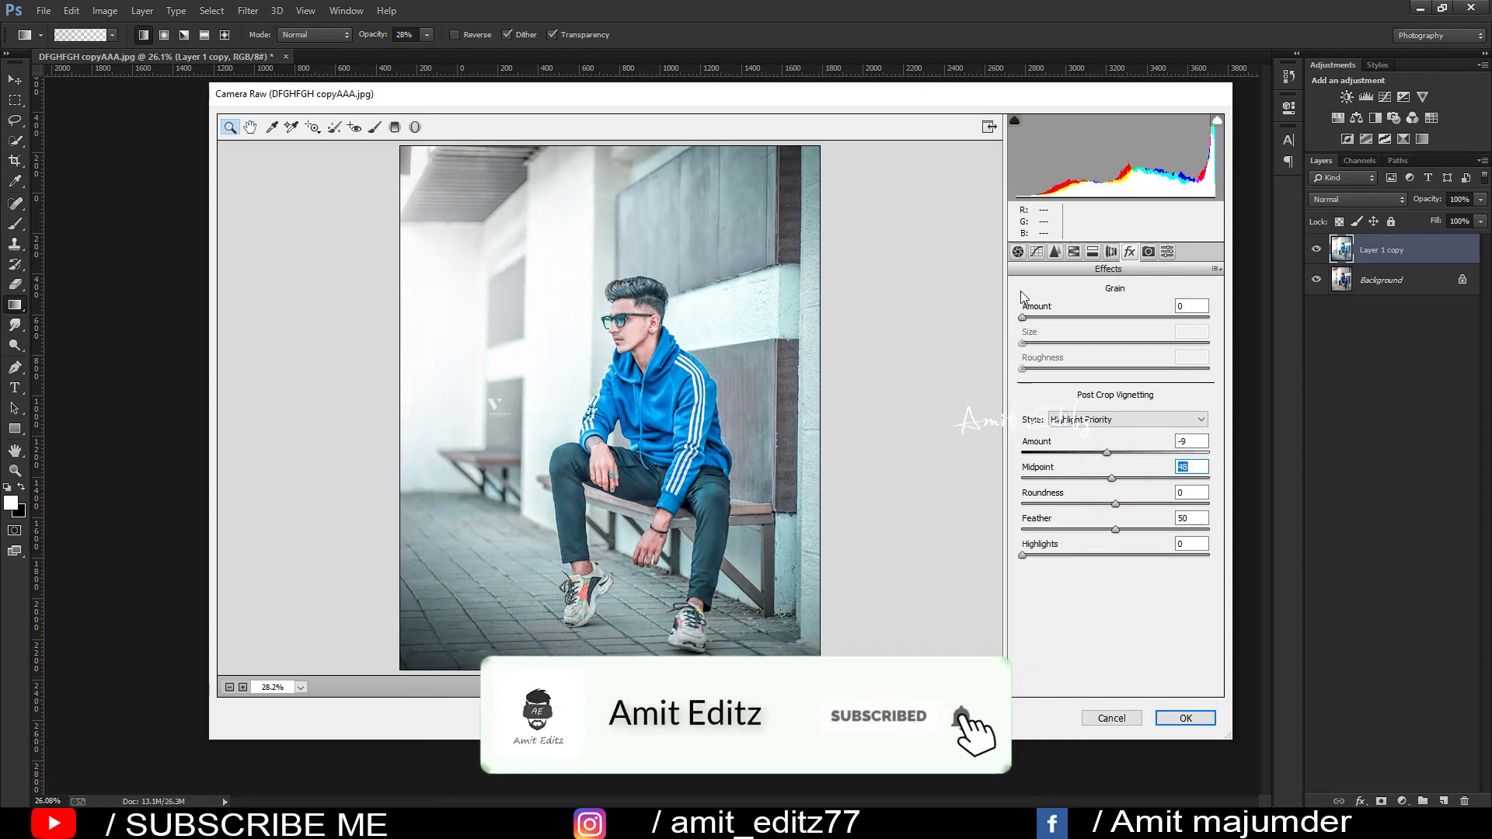
pyautogui.click(1073, 251)
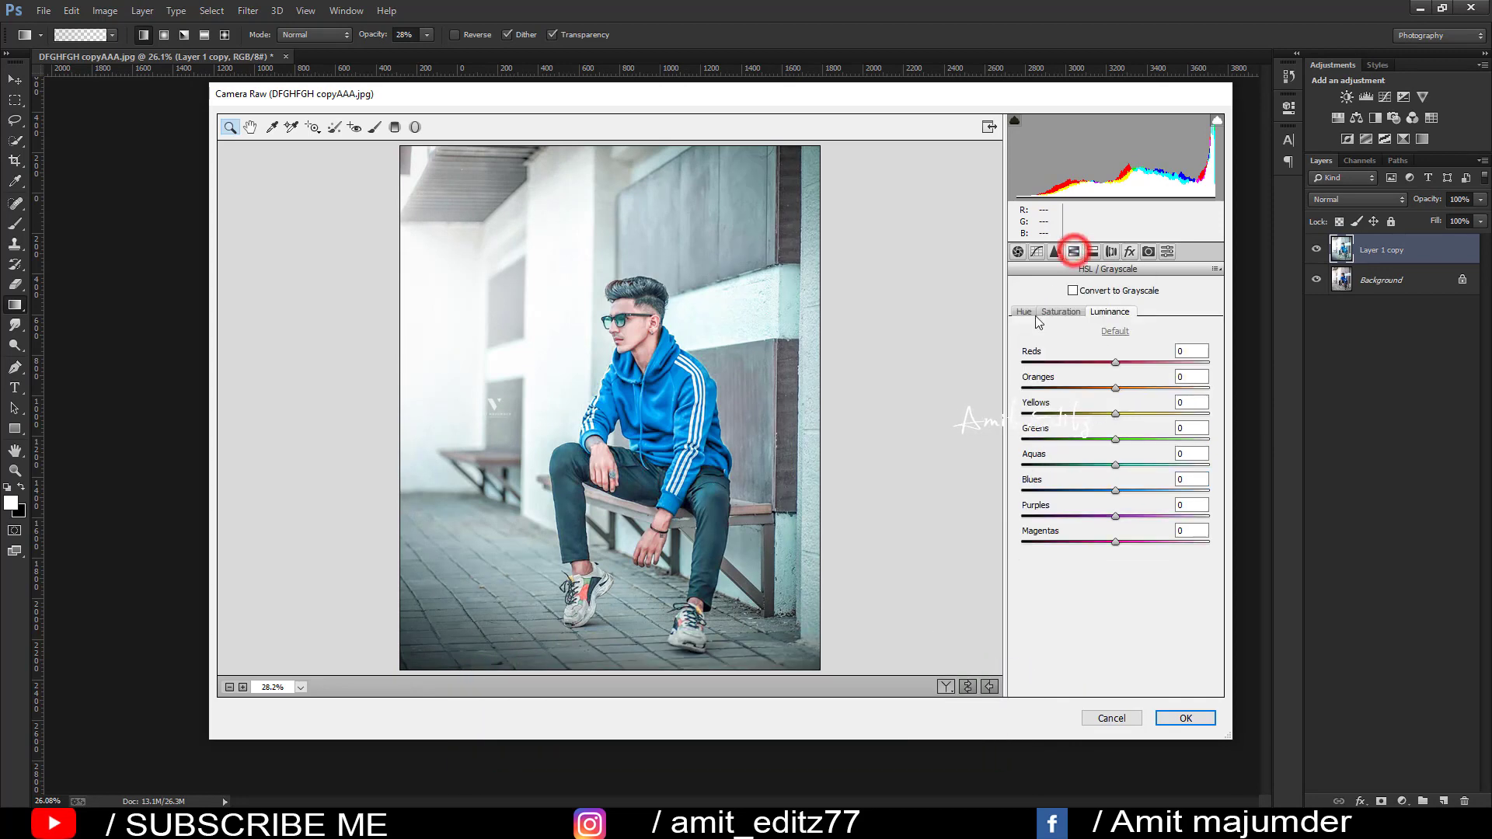
pyautogui.click(1023, 311)
pyautogui.moveTo(1115, 464); pyautogui.dragTo(1126, 464)
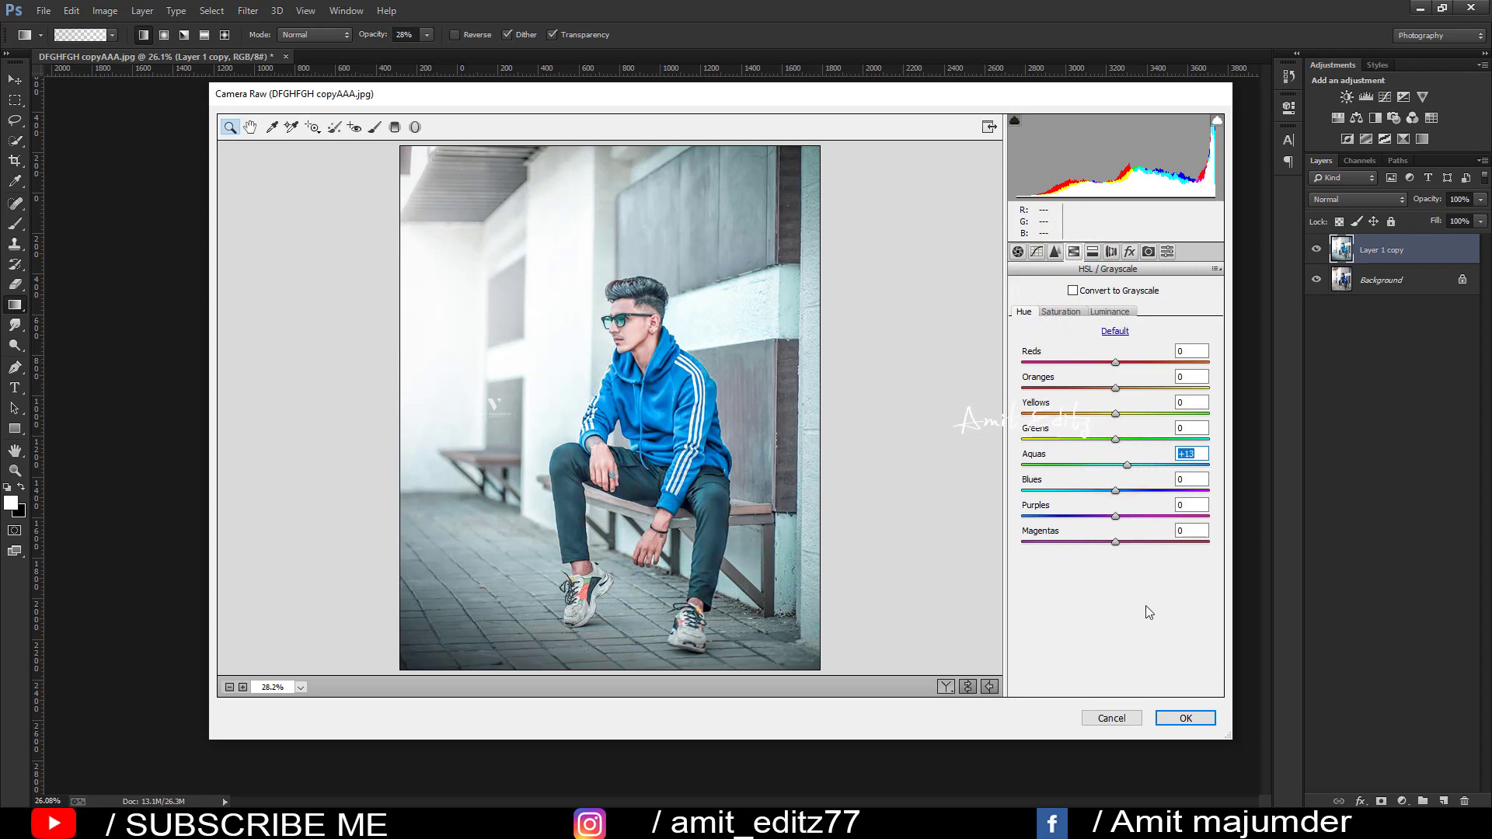
pyautogui.click(1189, 718)
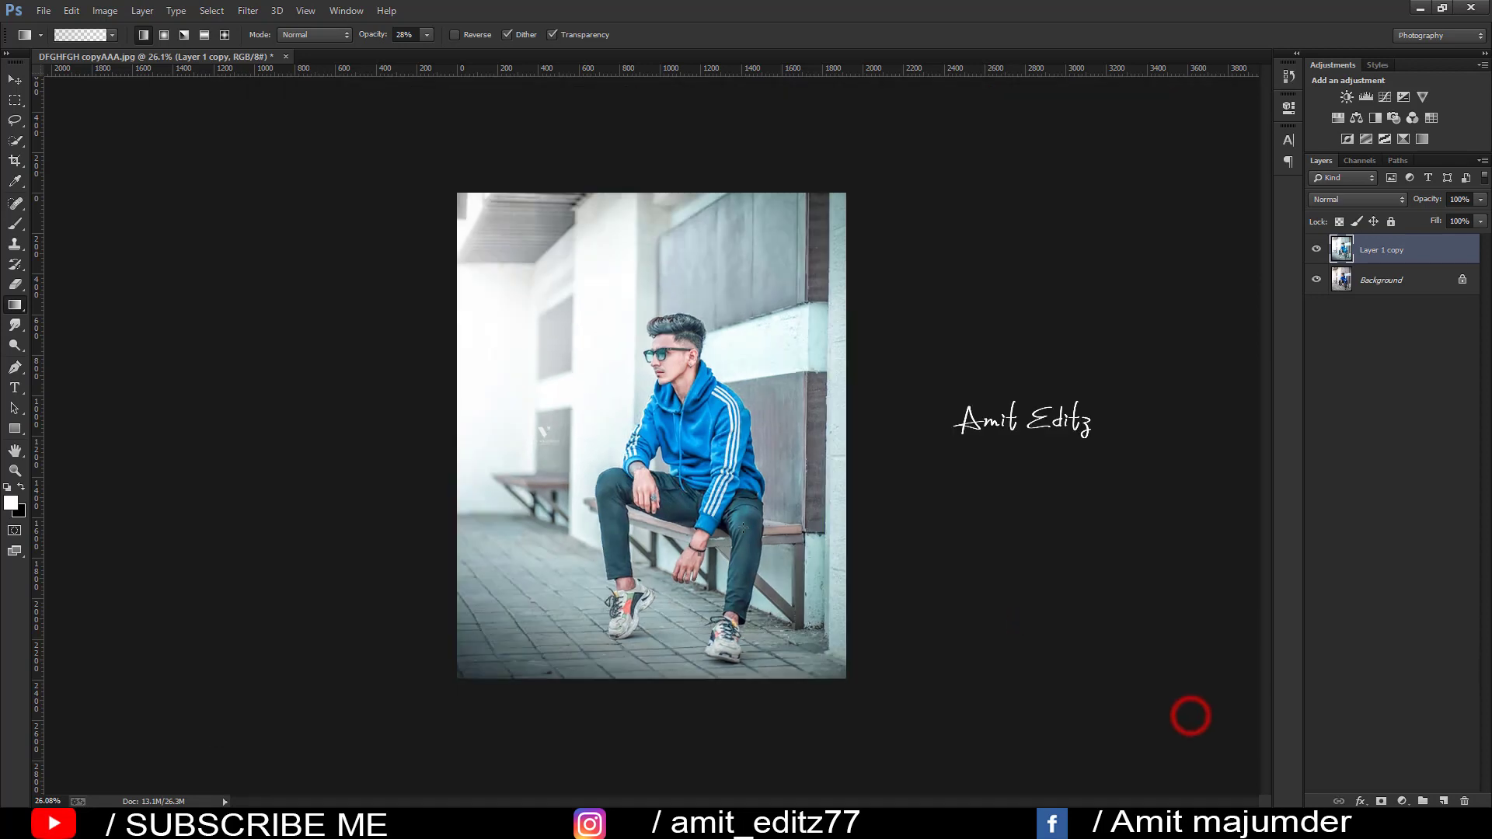
pyautogui.scroll(2, 730, 460)
pyautogui.scroll(-1, 731, 460)
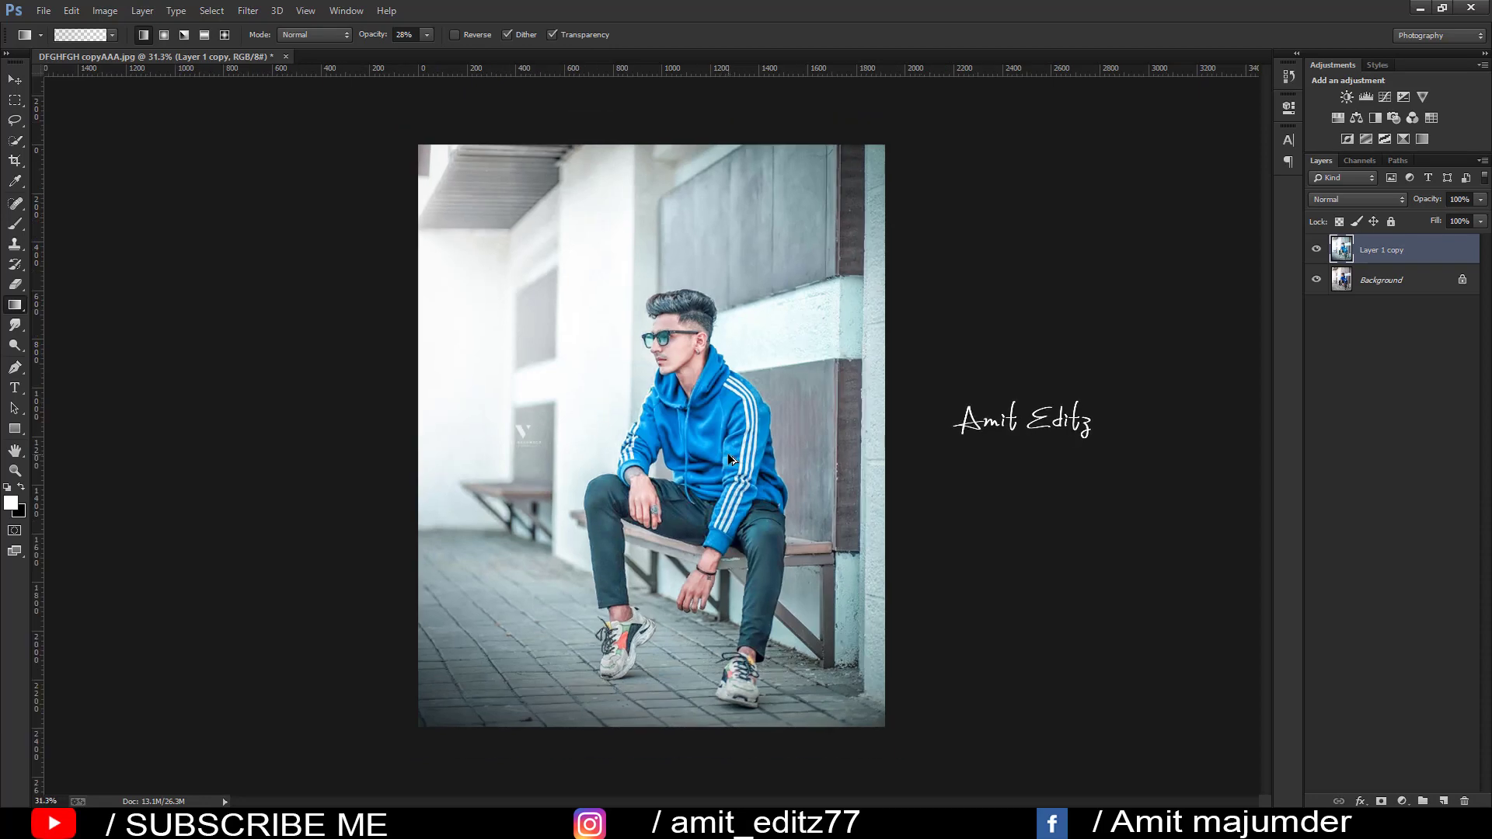
pyautogui.scroll(-1, 724, 382)
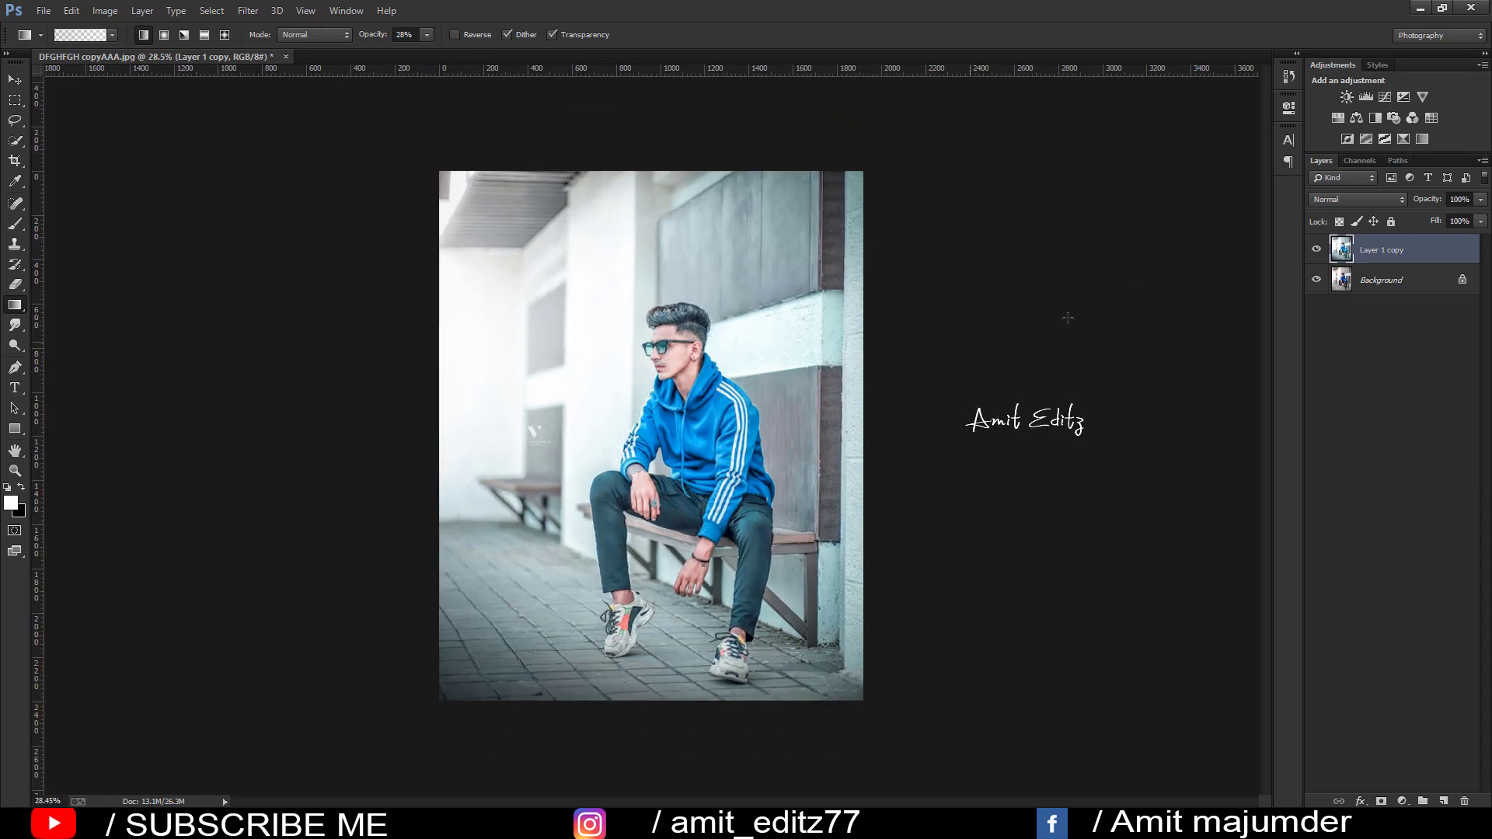
pyautogui.click(1316, 250)
pyautogui.click(1316, 249)
pyautogui.click(1317, 249)
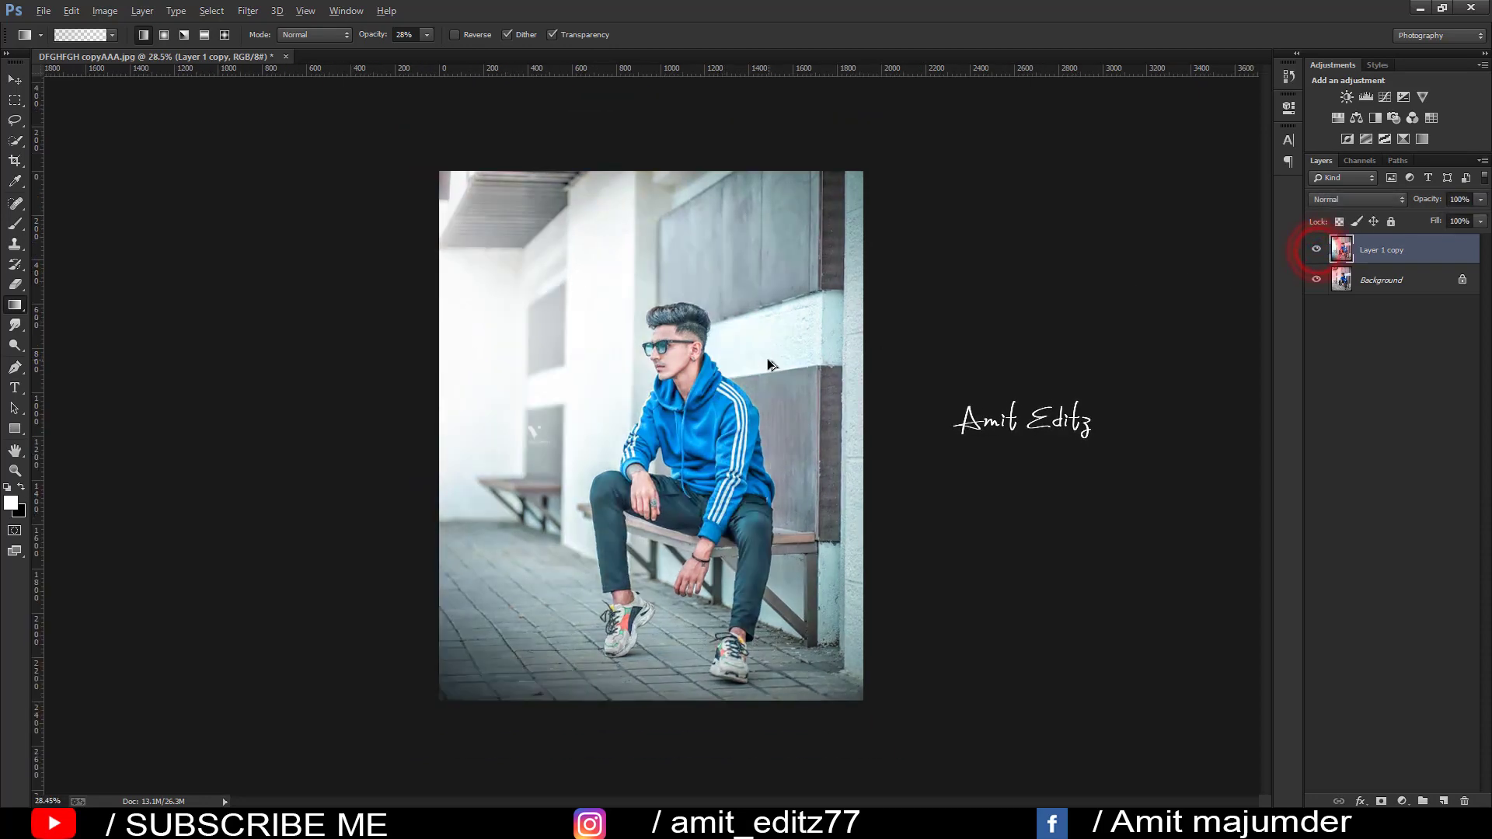
pyautogui.scroll(3, 766, 358)
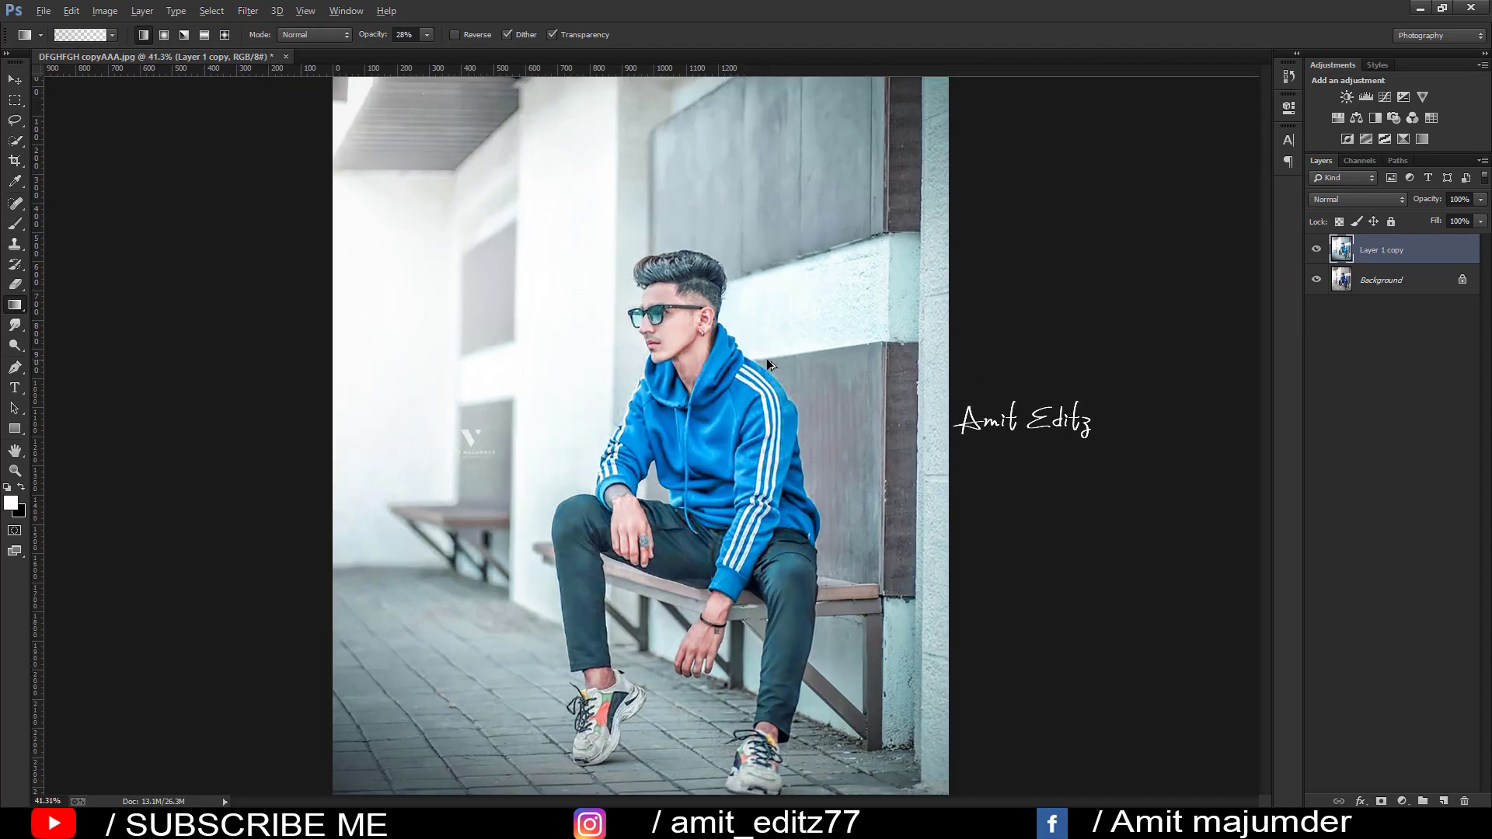
pyautogui.scroll(-1, 766, 357)
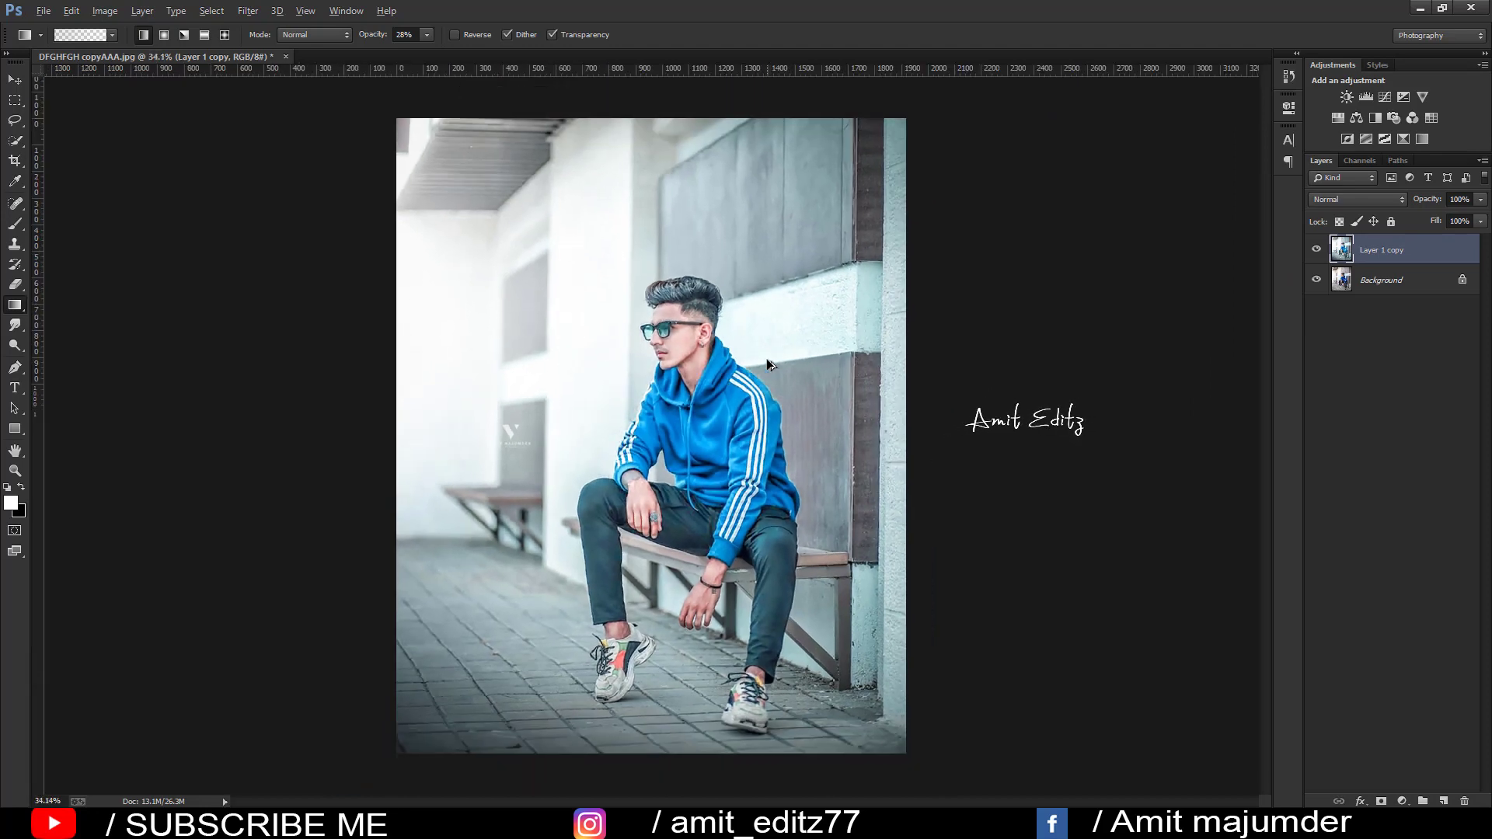
pyautogui.click(1316, 250)
pyautogui.click(1316, 249)
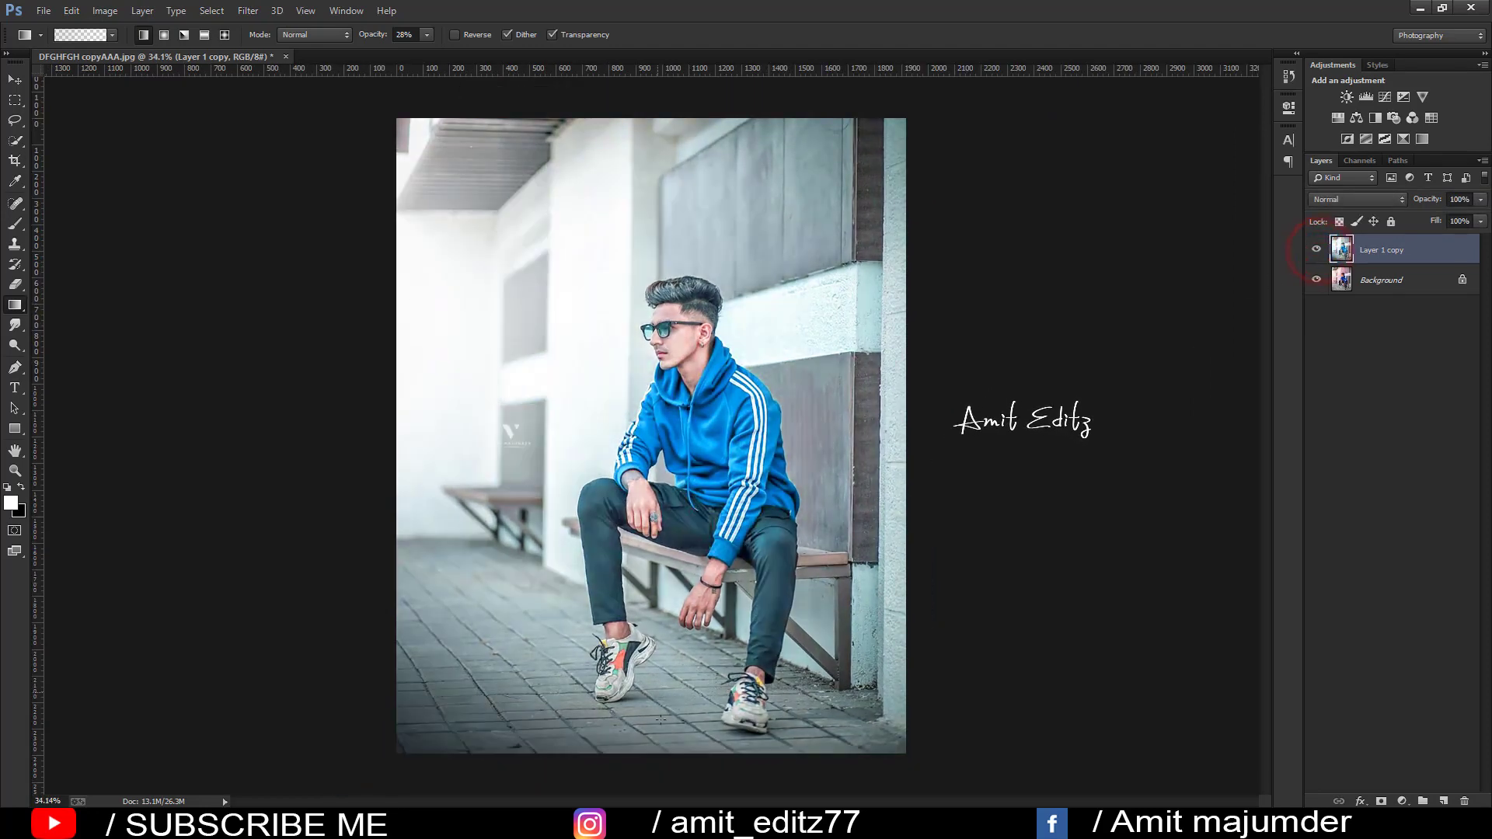